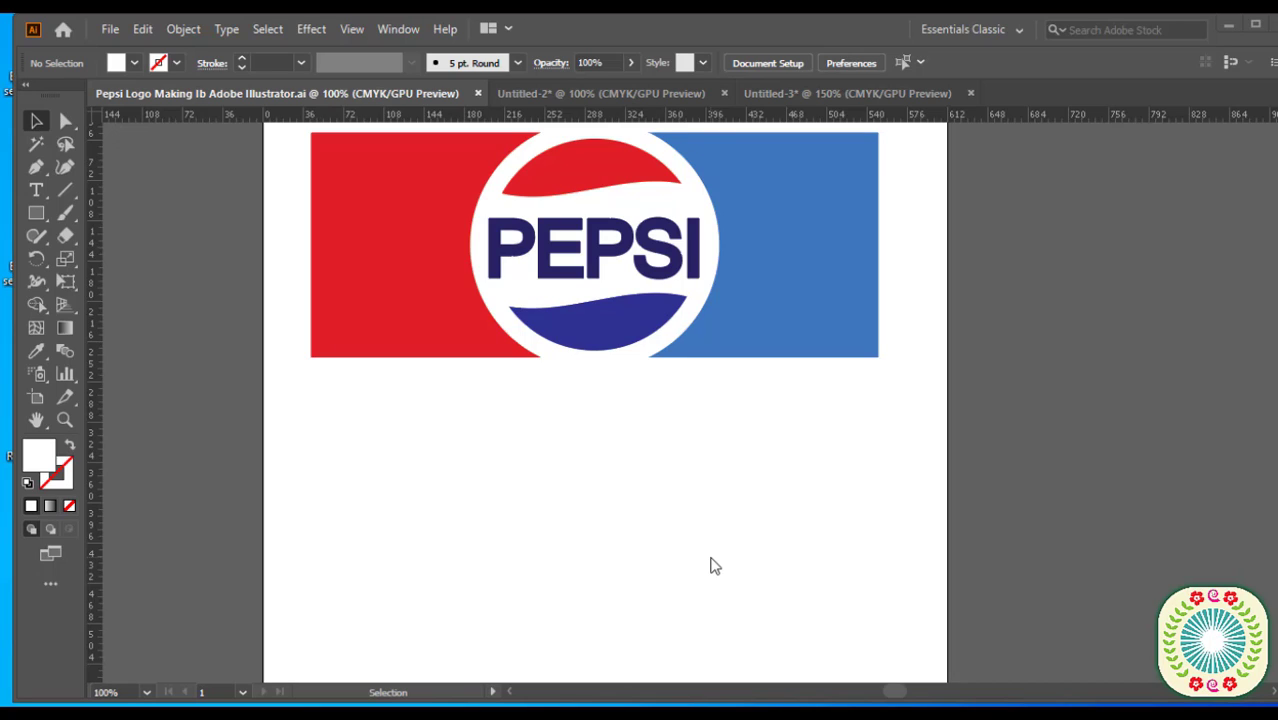
Draw a rectangle matching the reference Pepsi artwork's full width and height, and move it straight down into the empty area below.
{"action": "left_click", "coordinate": [41, 213]}
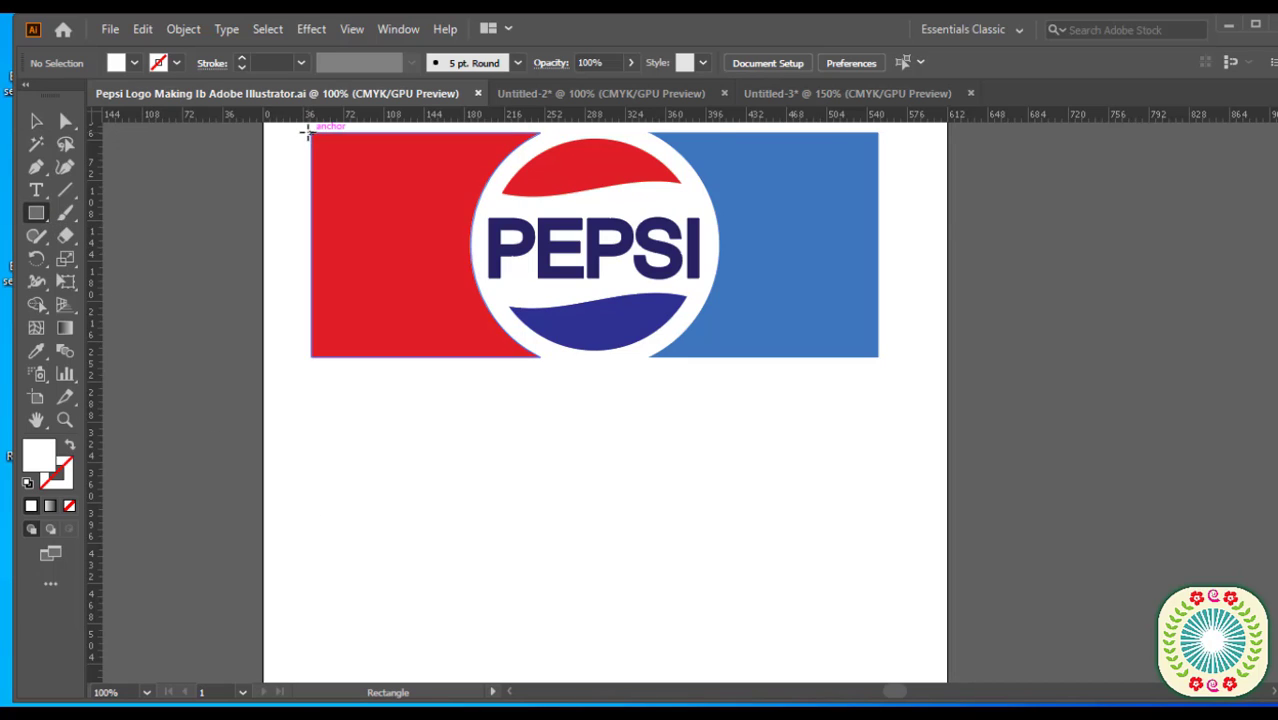
{"action": "left_click_drag", "start_coordinate": [311, 133], "coordinate": [879, 358]}
{"action": "left_click", "coordinate": [36, 121]}
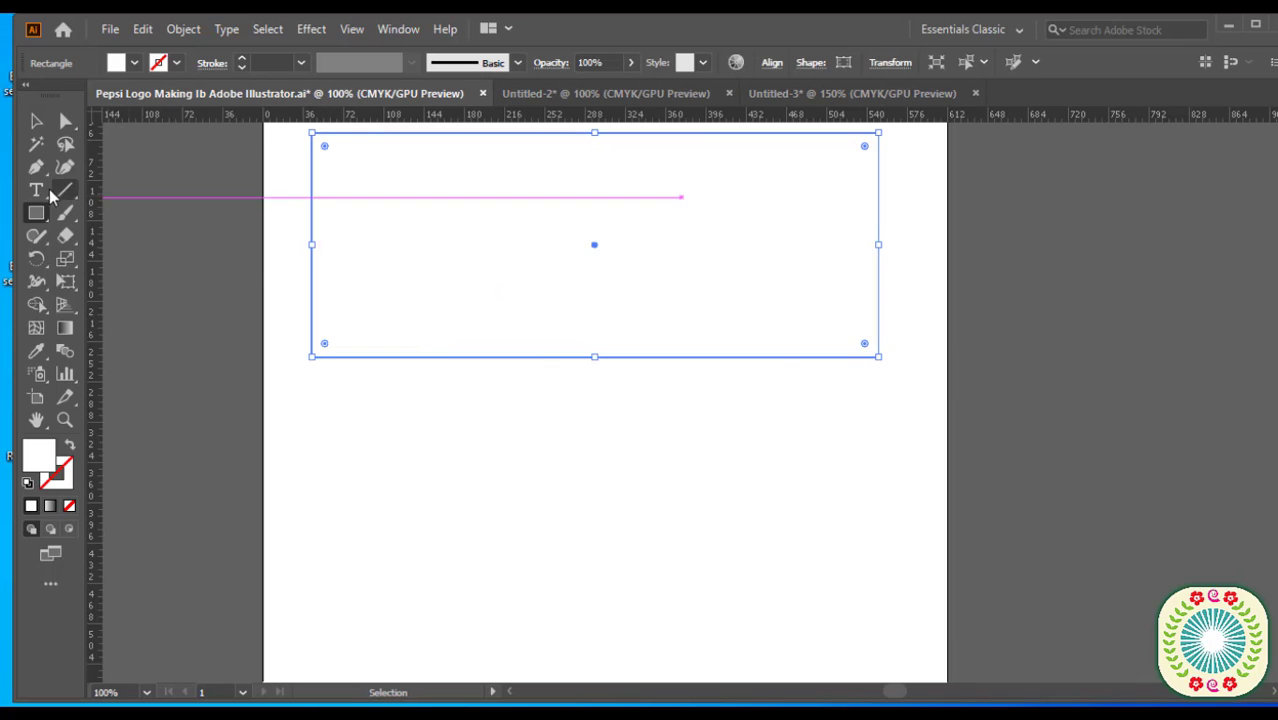
{"action": "left_click_drag", "start_coordinate": [553, 137], "coordinate": [549, 481]}
{"action": "scroll", "coordinate": [559, 514], "scroll_direction": "down", "scroll_amount": 3}
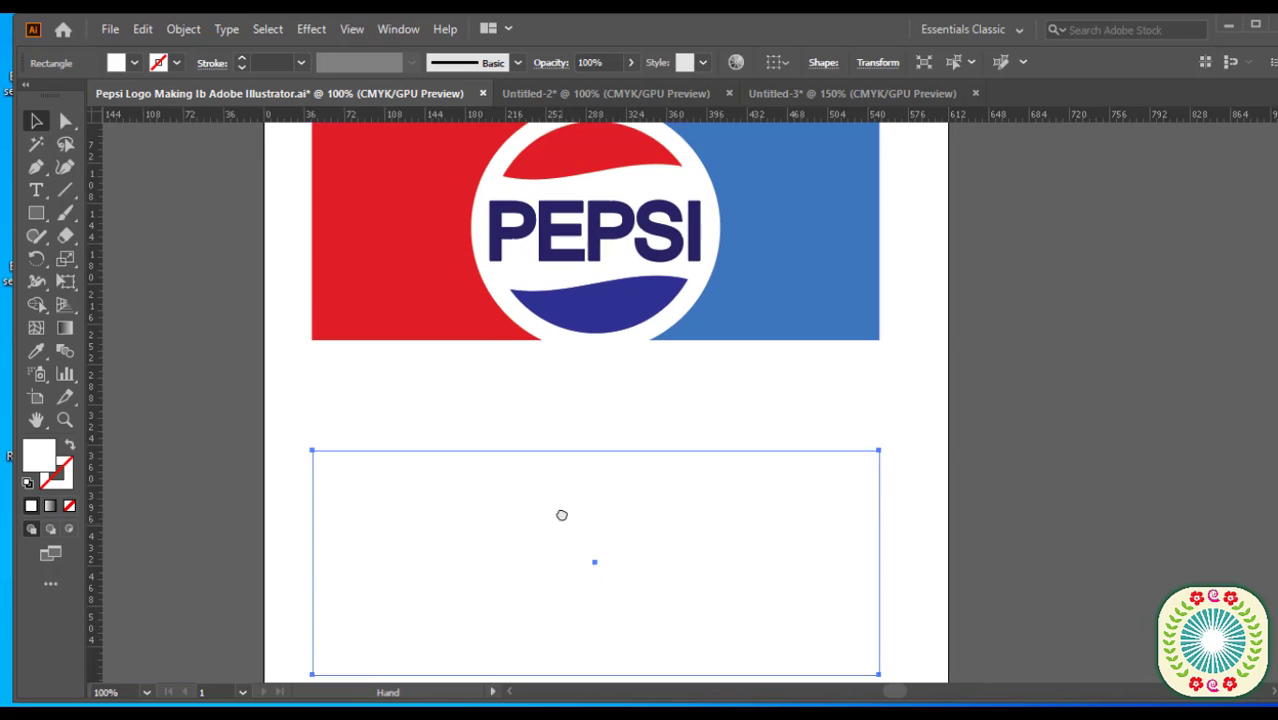
Fill the new rectangle below the reference logo with cyan blue.
{"action": "left_click", "coordinate": [134, 63]}
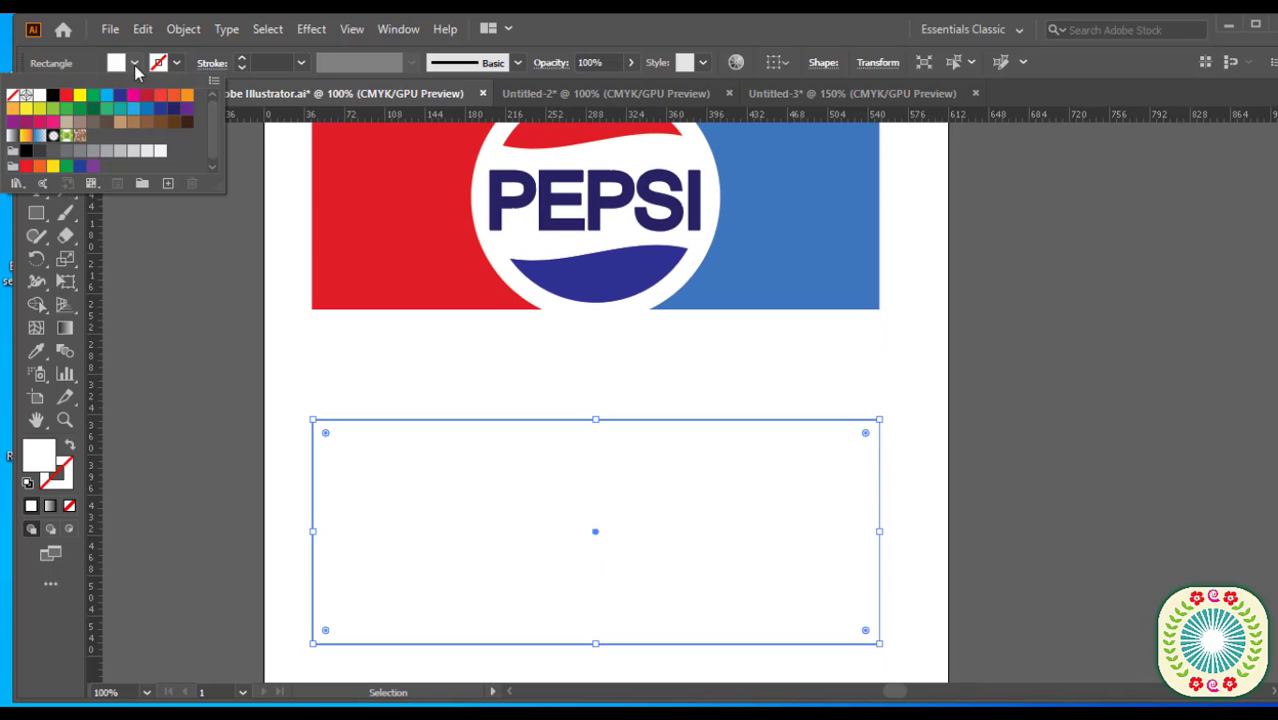
{"action": "left_click", "coordinate": [106, 96]}
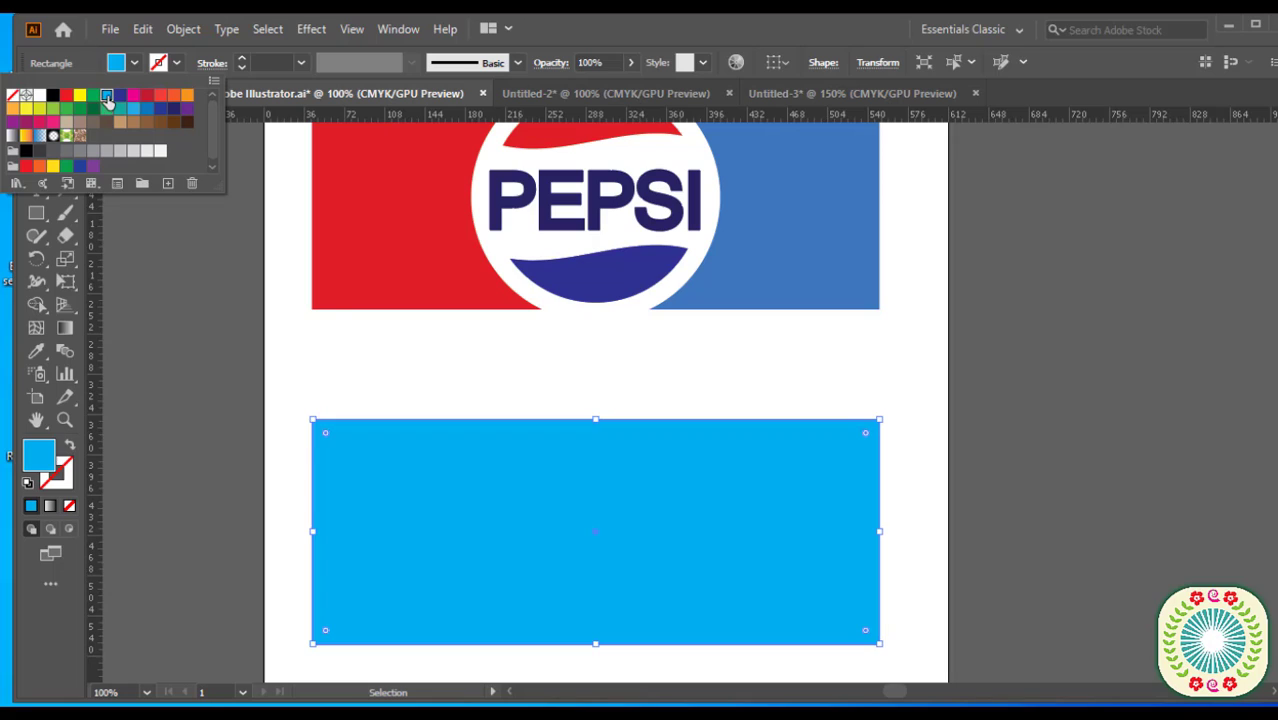
{"action": "left_click", "coordinate": [389, 345]}
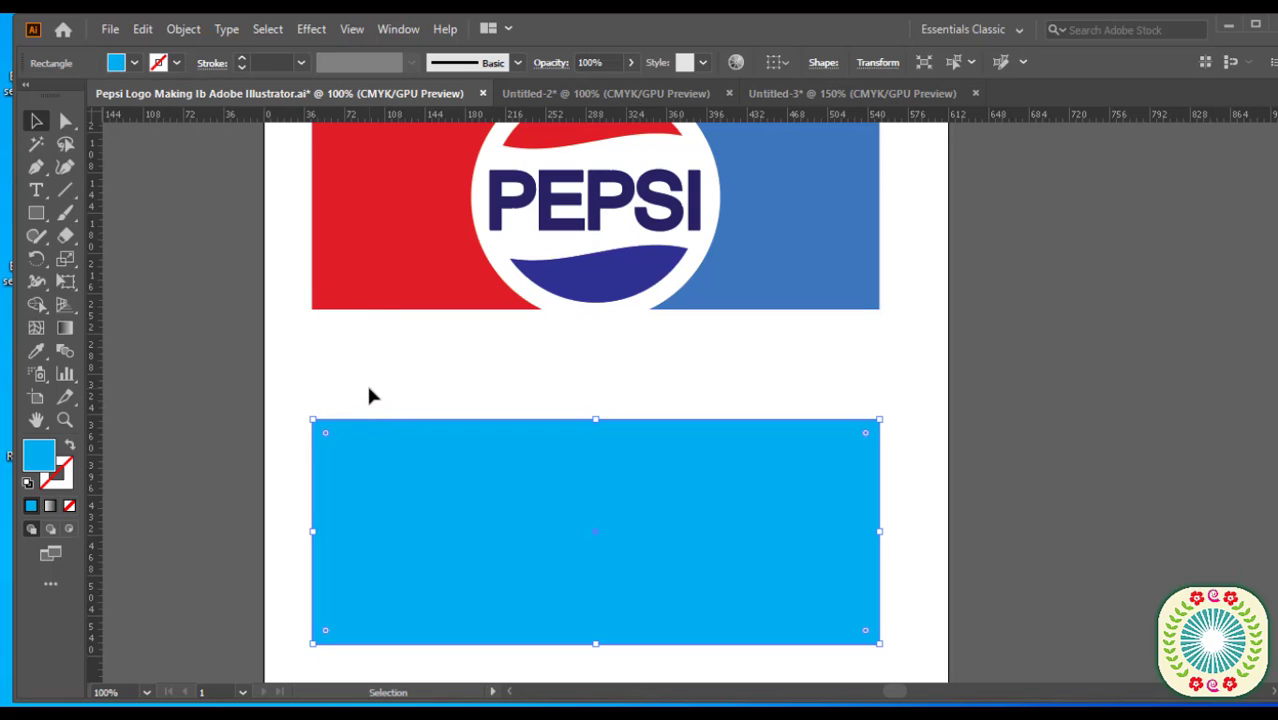
{"action": "left_click", "coordinate": [370, 396]}
{"action": "left_click", "coordinate": [408, 485]}
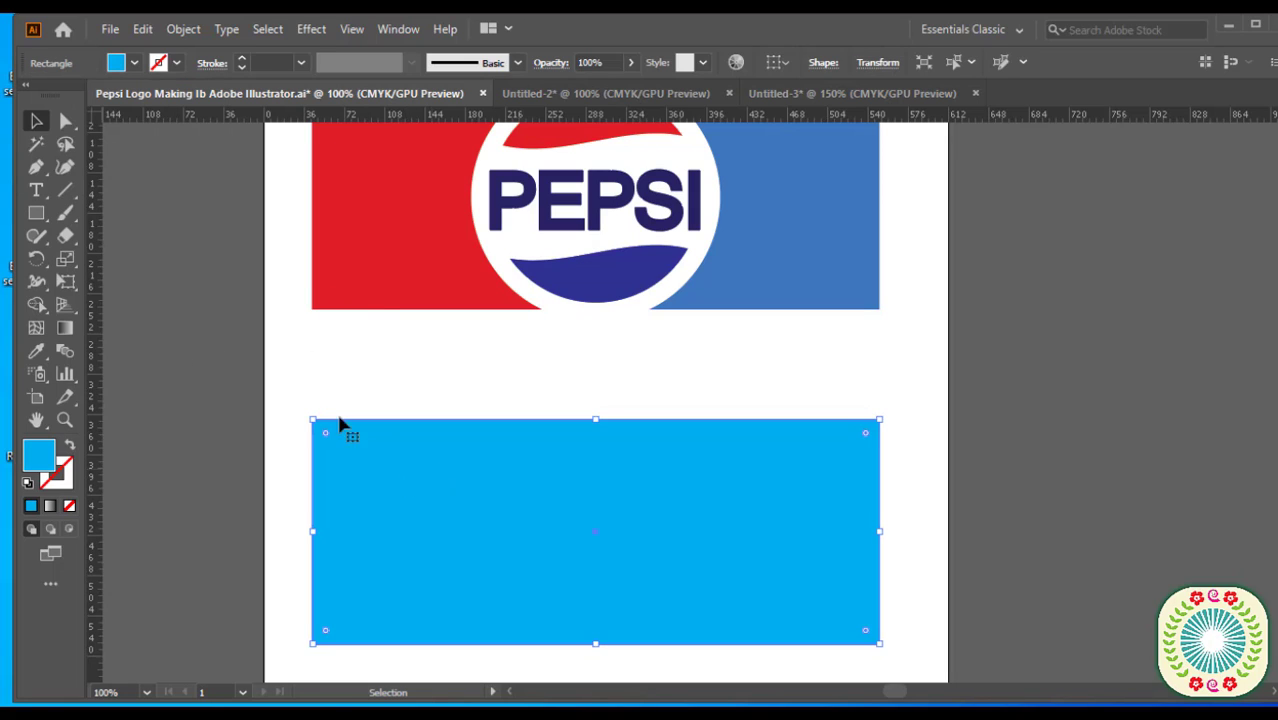
Draw a circle over the blue rectangle, fill it dark red, and move it near the rectangle's middle.
{"action": "left_click", "coordinate": [37, 218]}
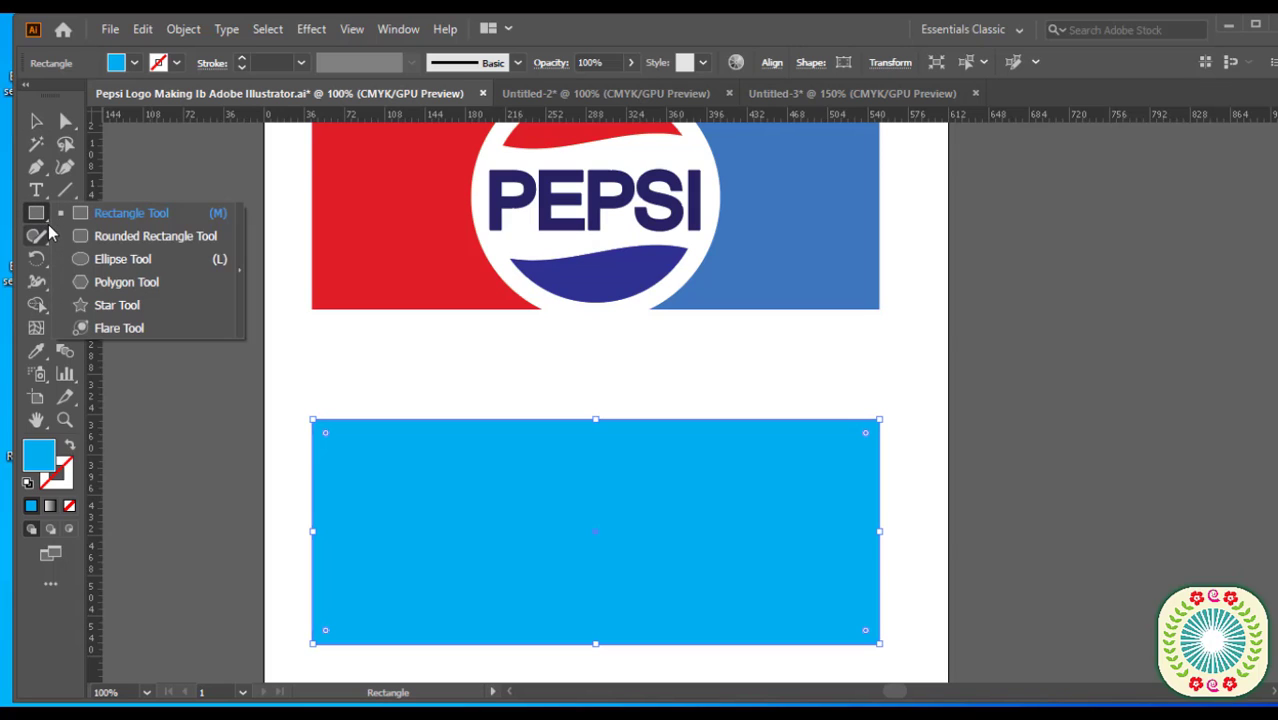
{"action": "left_click", "coordinate": [100, 261]}
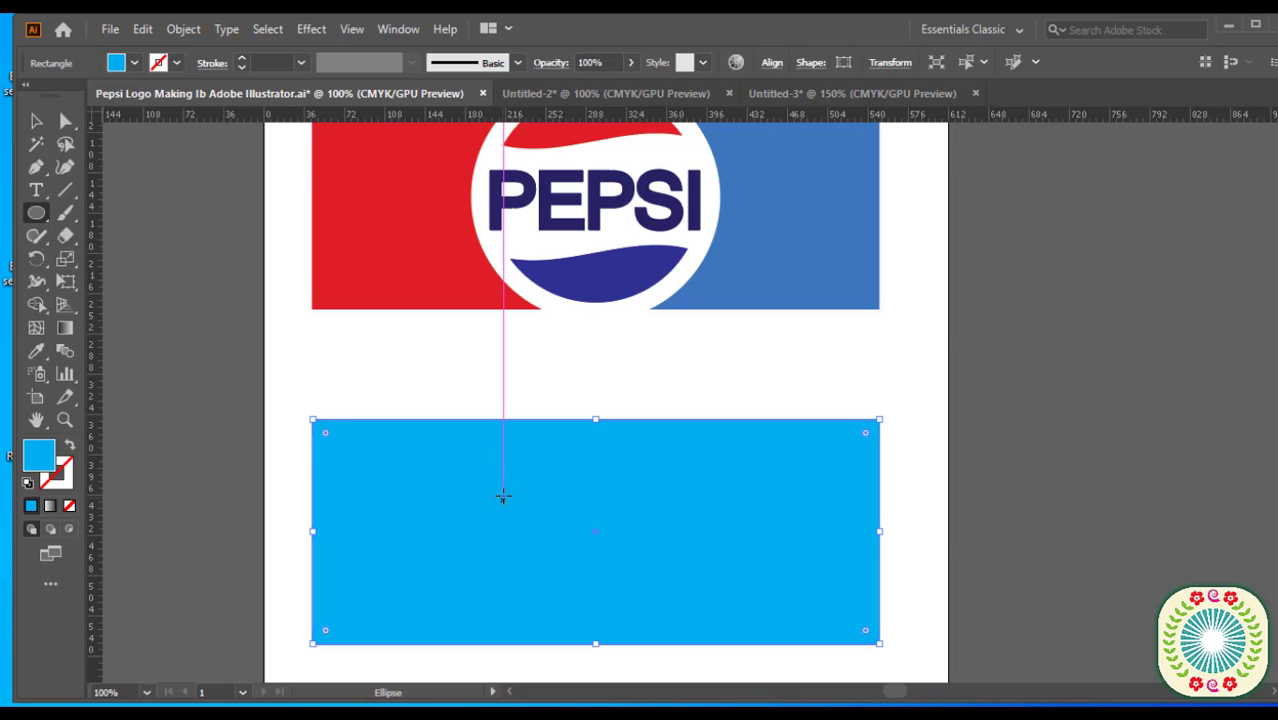
{"action": "left_click_drag", "start_coordinate": [503, 496], "coordinate": [675, 666]}
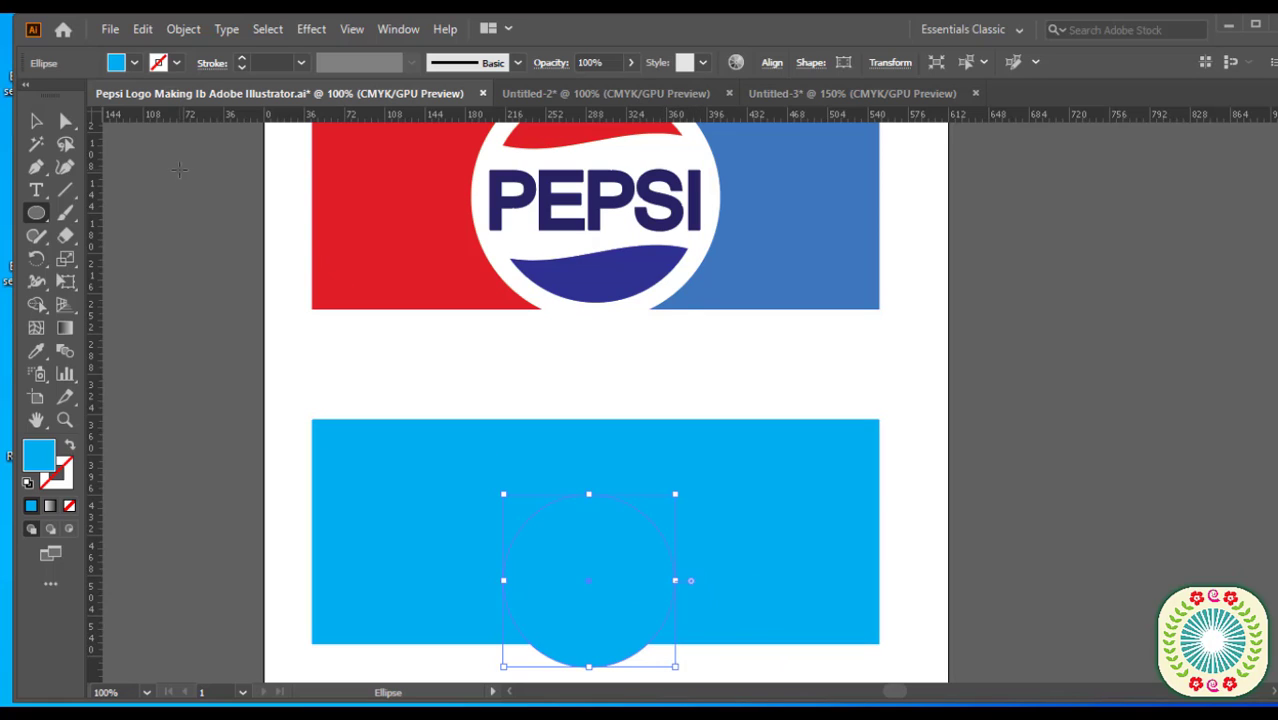
{"action": "left_click", "coordinate": [133, 62]}
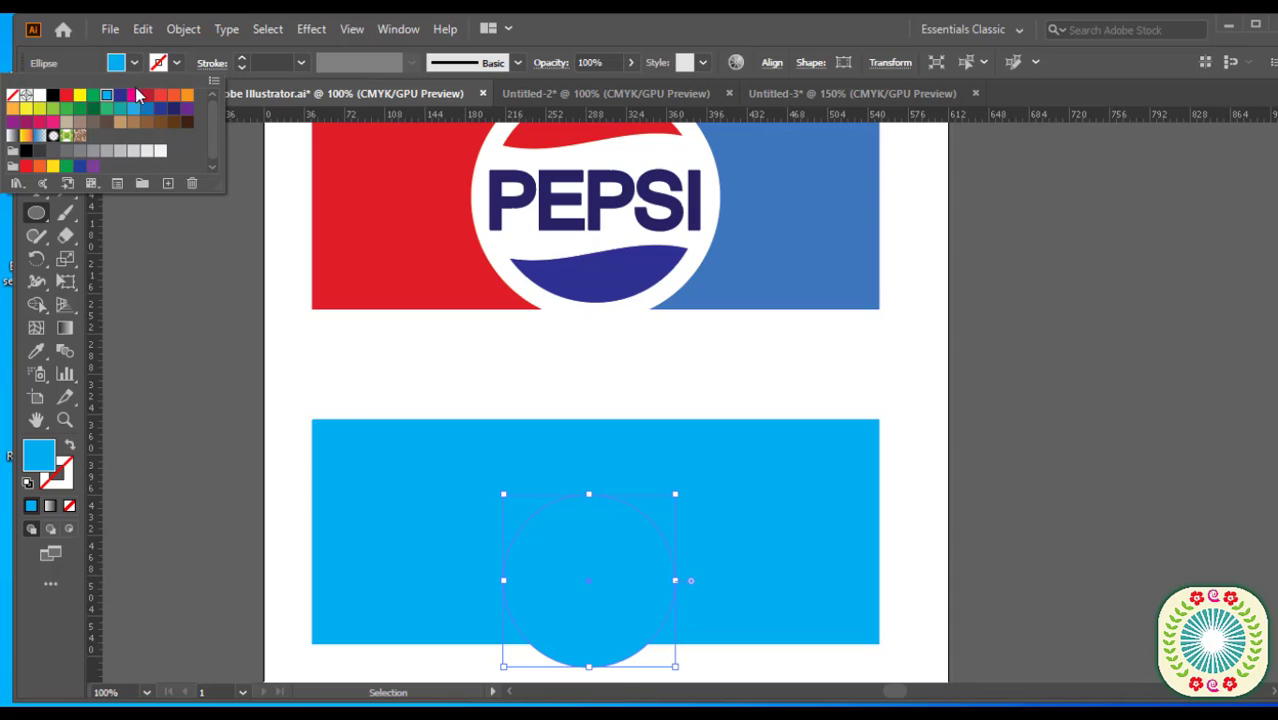
{"action": "left_click", "coordinate": [147, 97]}
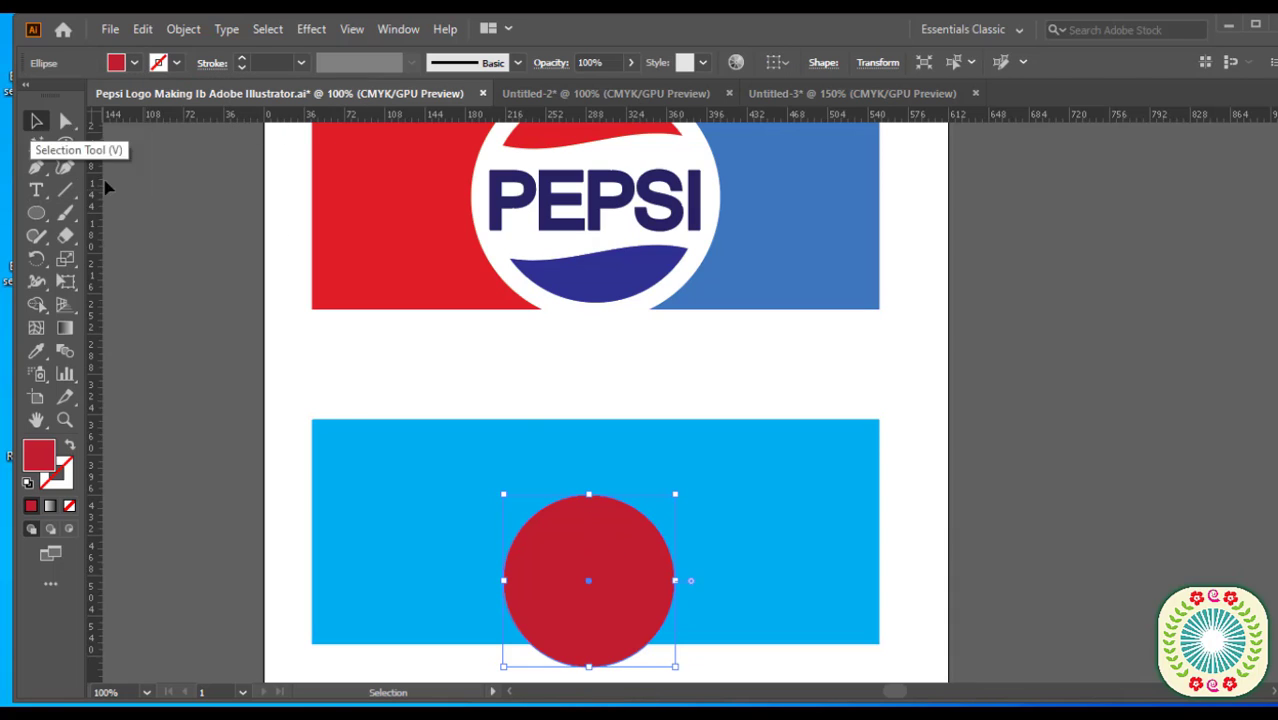
{"action": "left_click_drag", "start_coordinate": [605, 537], "coordinate": [614, 481]}
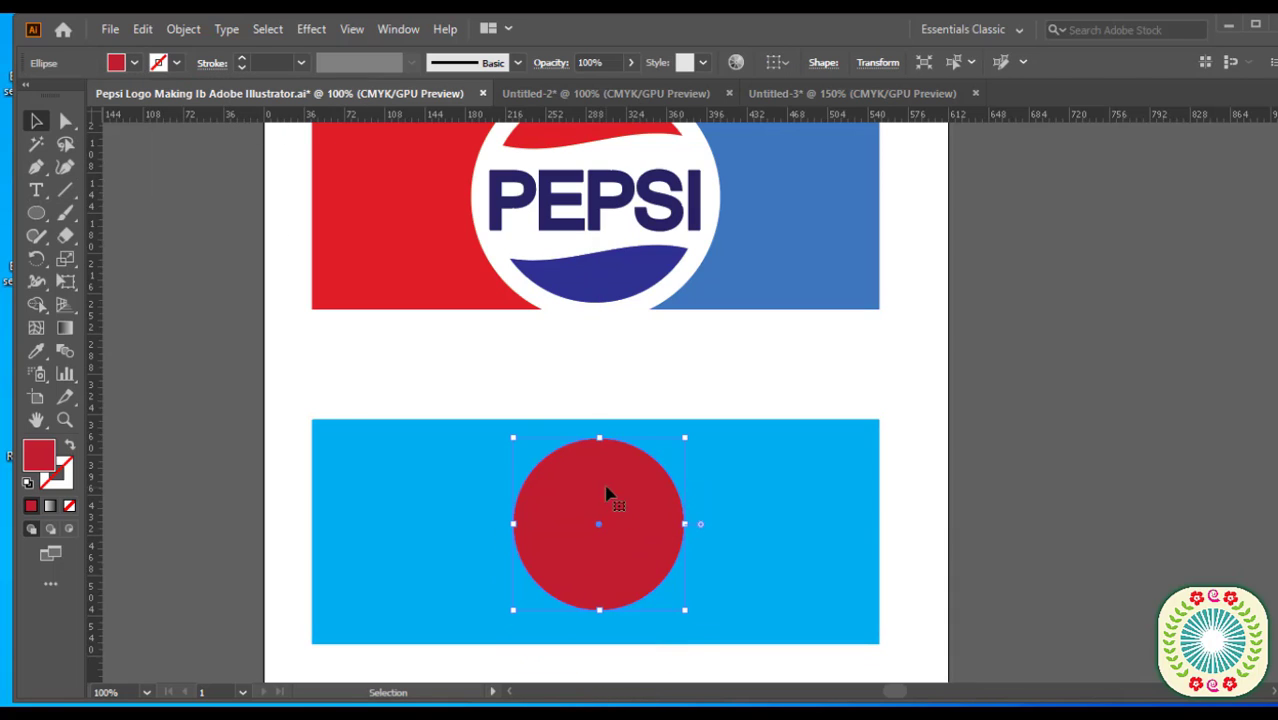
{"action": "left_click", "coordinate": [473, 353]}
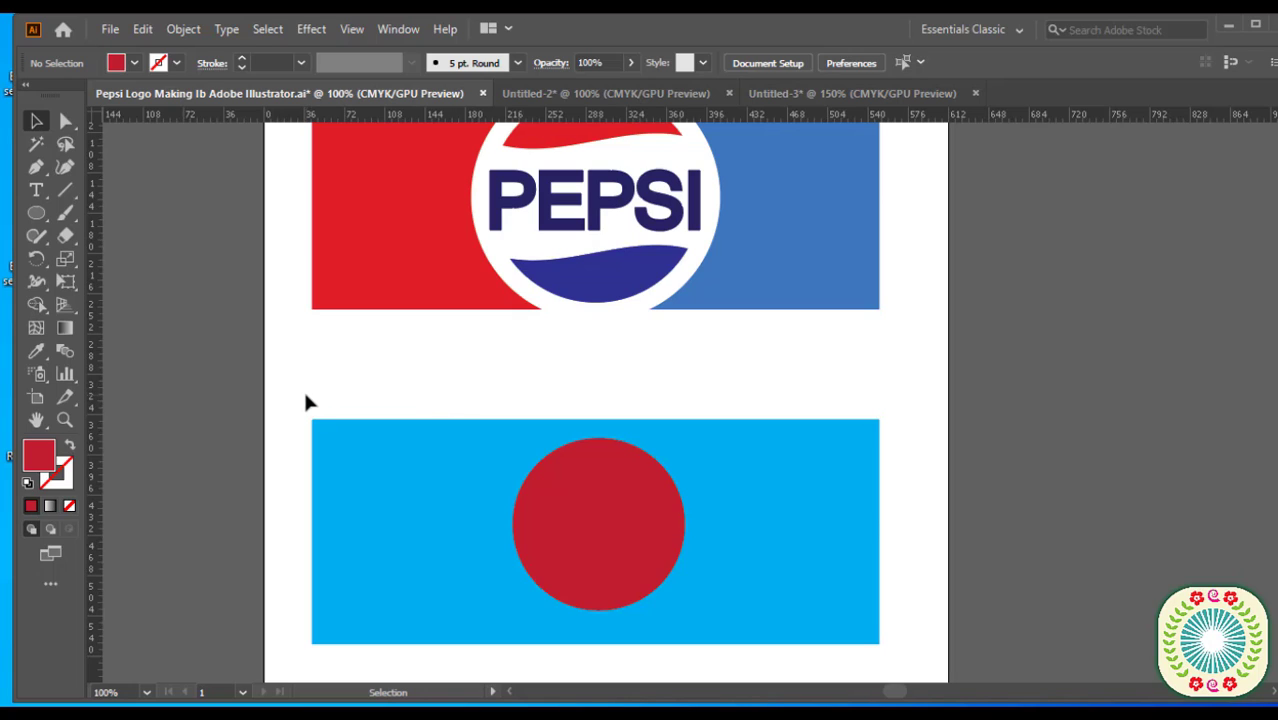
Align the red circle and the blue rectangle on their horizontal and vertical centres.
{"action": "left_click_drag", "start_coordinate": [305, 395], "coordinate": [899, 673]}
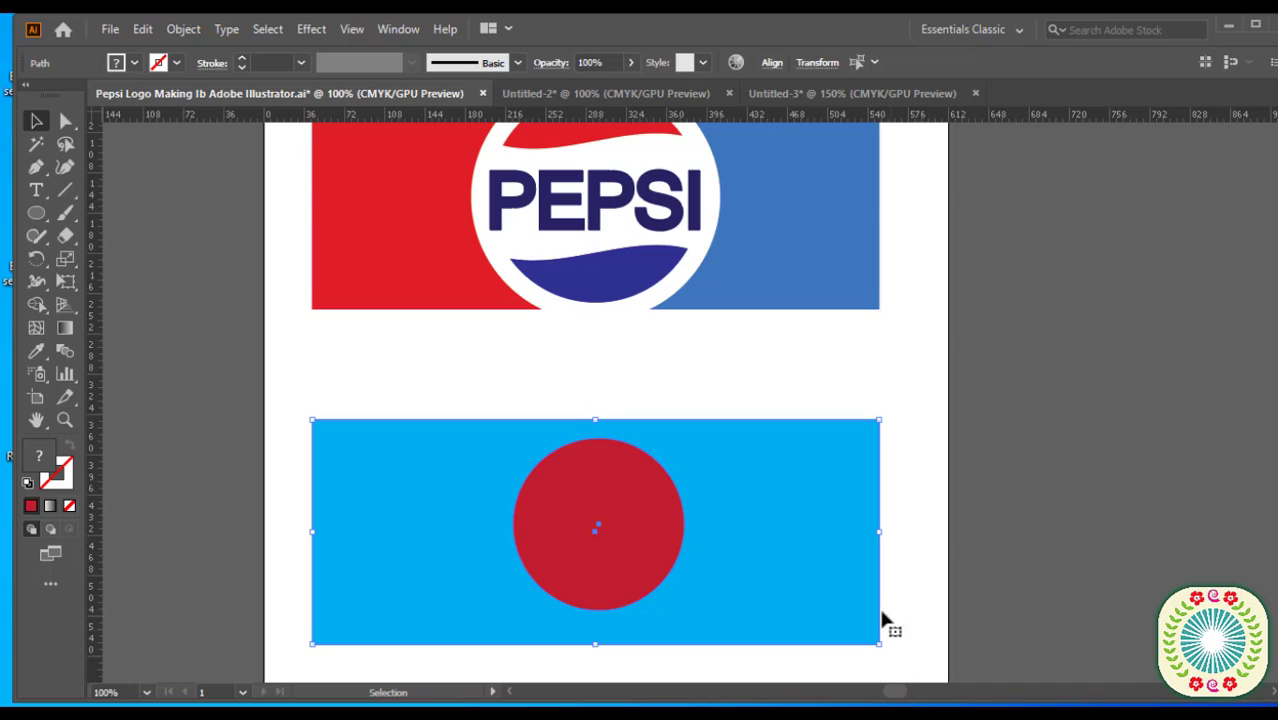
{"action": "left_click", "coordinate": [772, 64]}
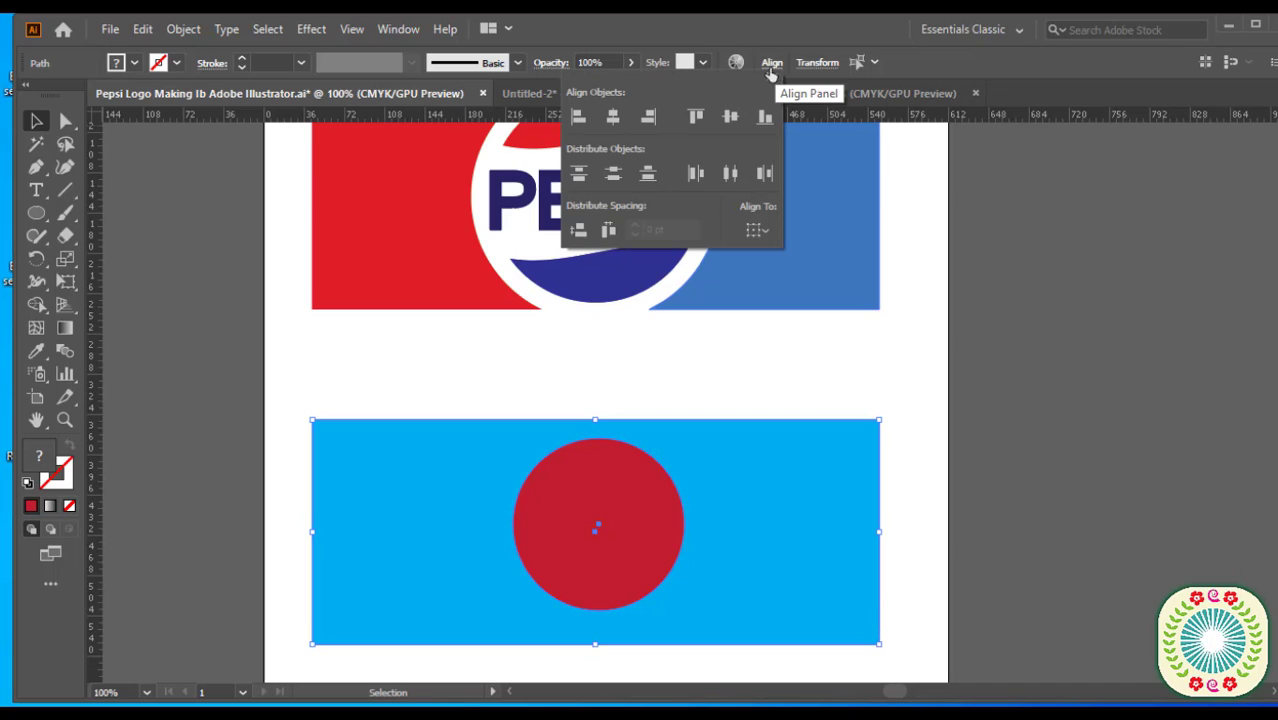
{"action": "left_click", "coordinate": [613, 118]}
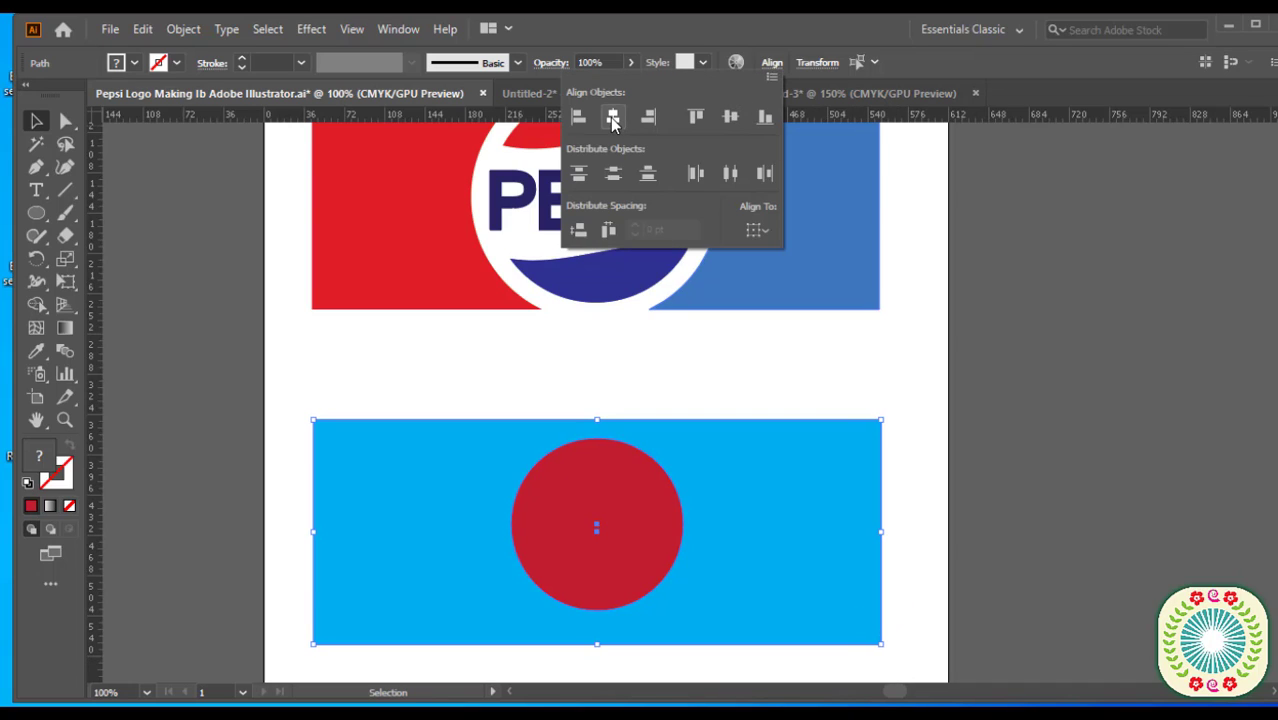
{"action": "left_click", "coordinate": [730, 118]}
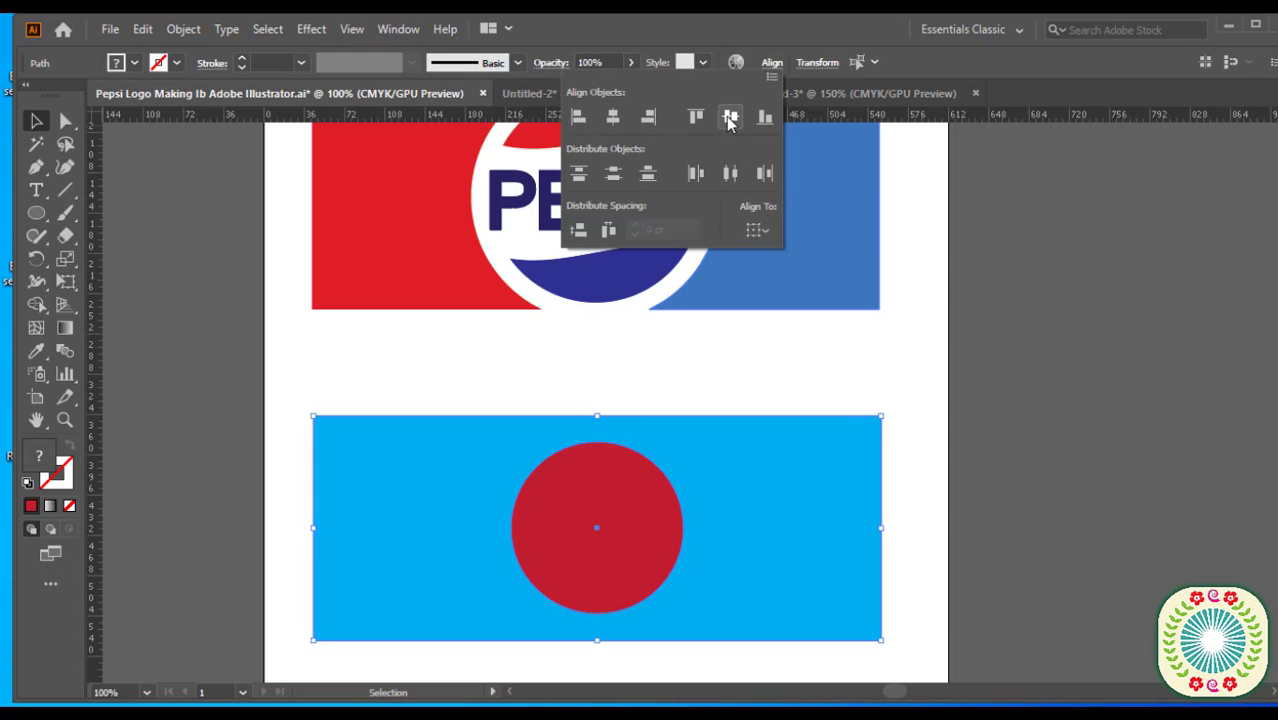
{"action": "left_click", "coordinate": [707, 354]}
Enlarge the circle from its centre until it extends slightly above and below the blue rectangle, and fill it white.
{"action": "left_click", "coordinate": [643, 487]}
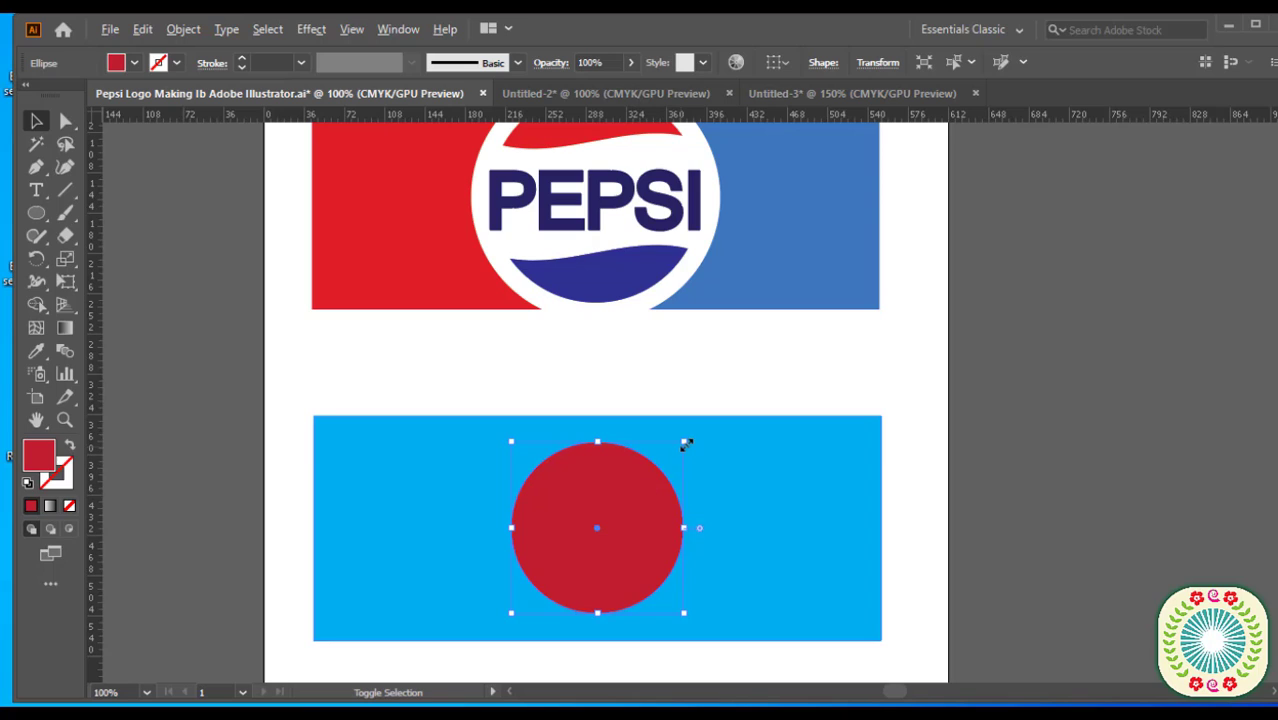
{"action": "left_click_drag", "start_coordinate": [686, 443], "coordinate": [767, 402]}
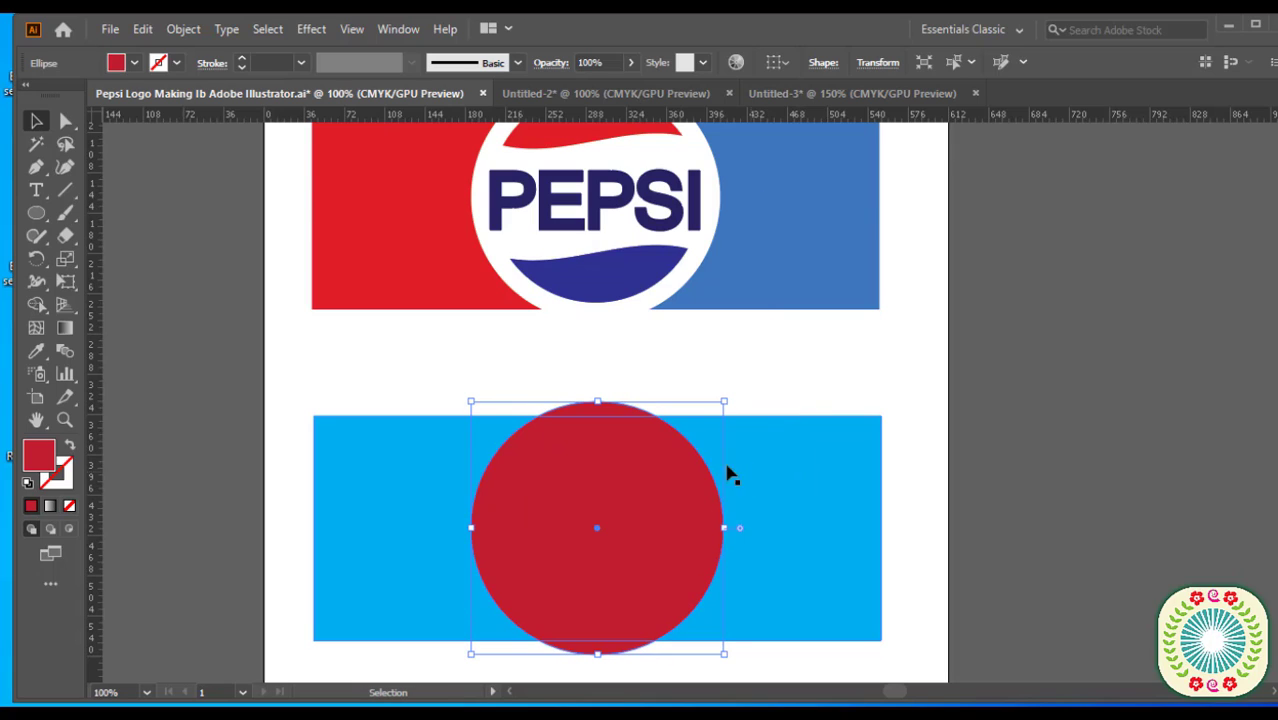
{"action": "left_click", "coordinate": [136, 63]}
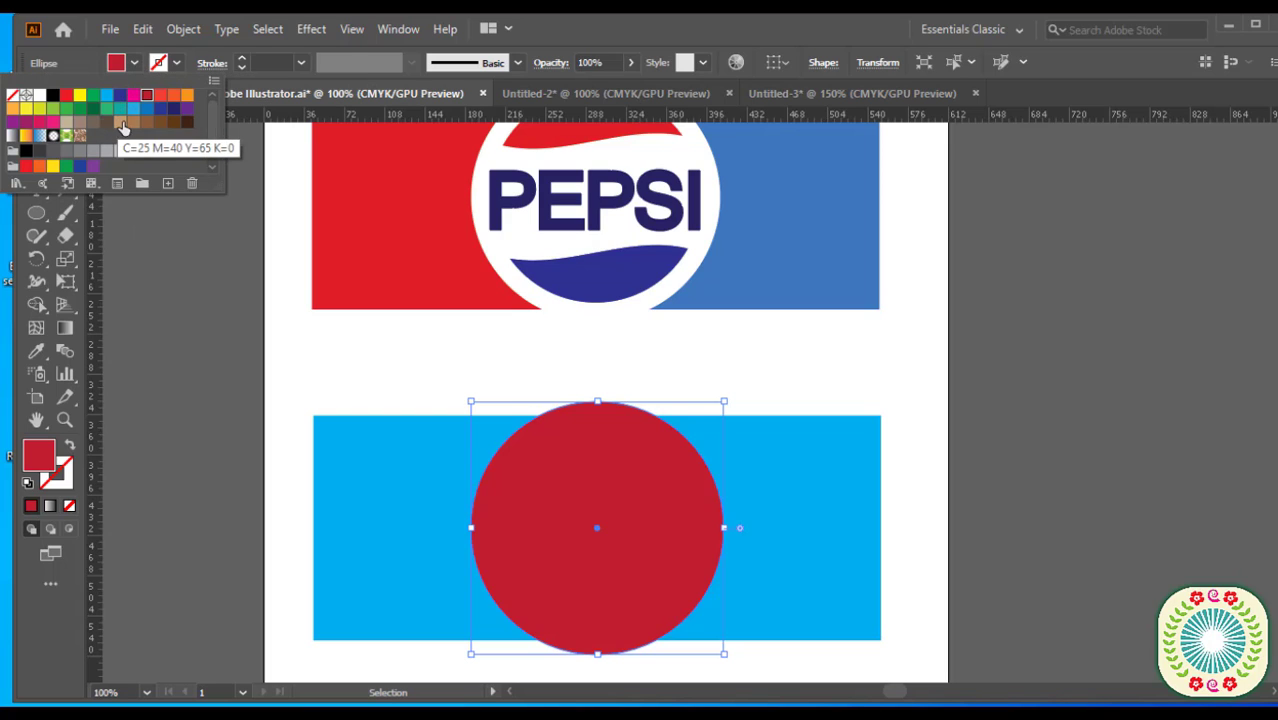
{"action": "left_click", "coordinate": [39, 96]}
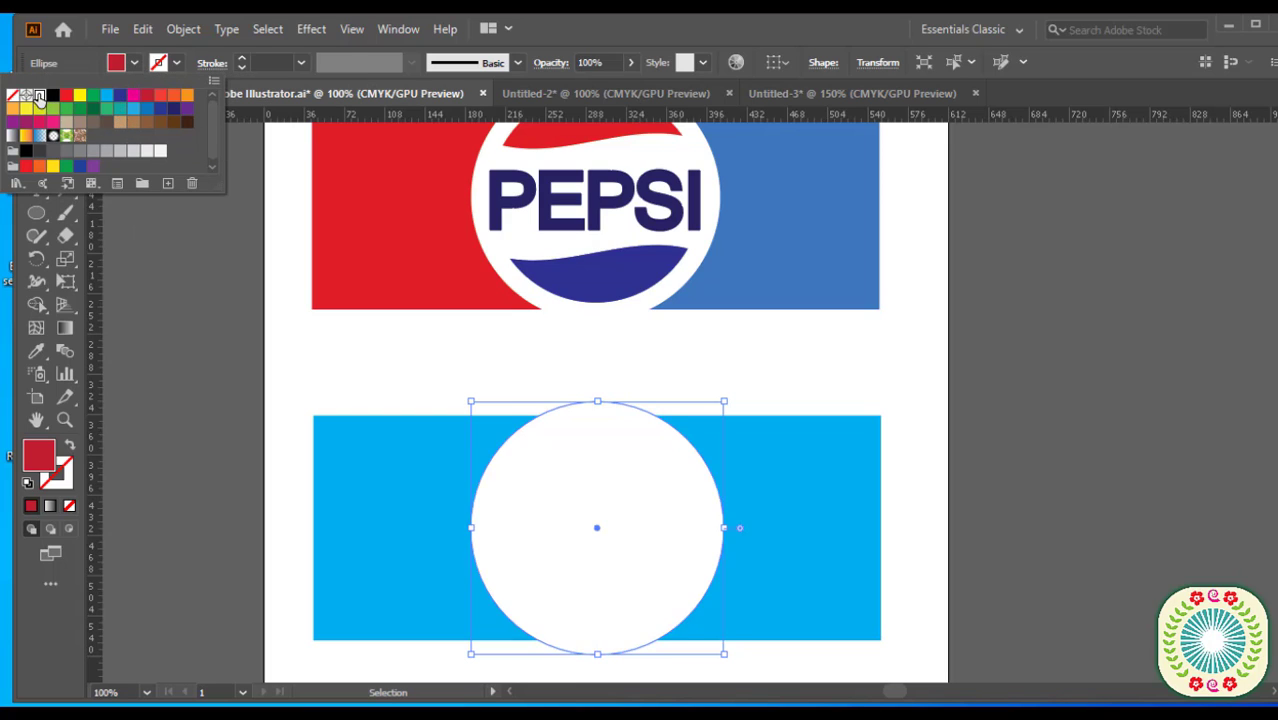
Paste a copy of the white circle in front, shrink it from its centre to fit within the rectangle's height, and fill it dark navy.
{"action": "left_click", "coordinate": [143, 30]}
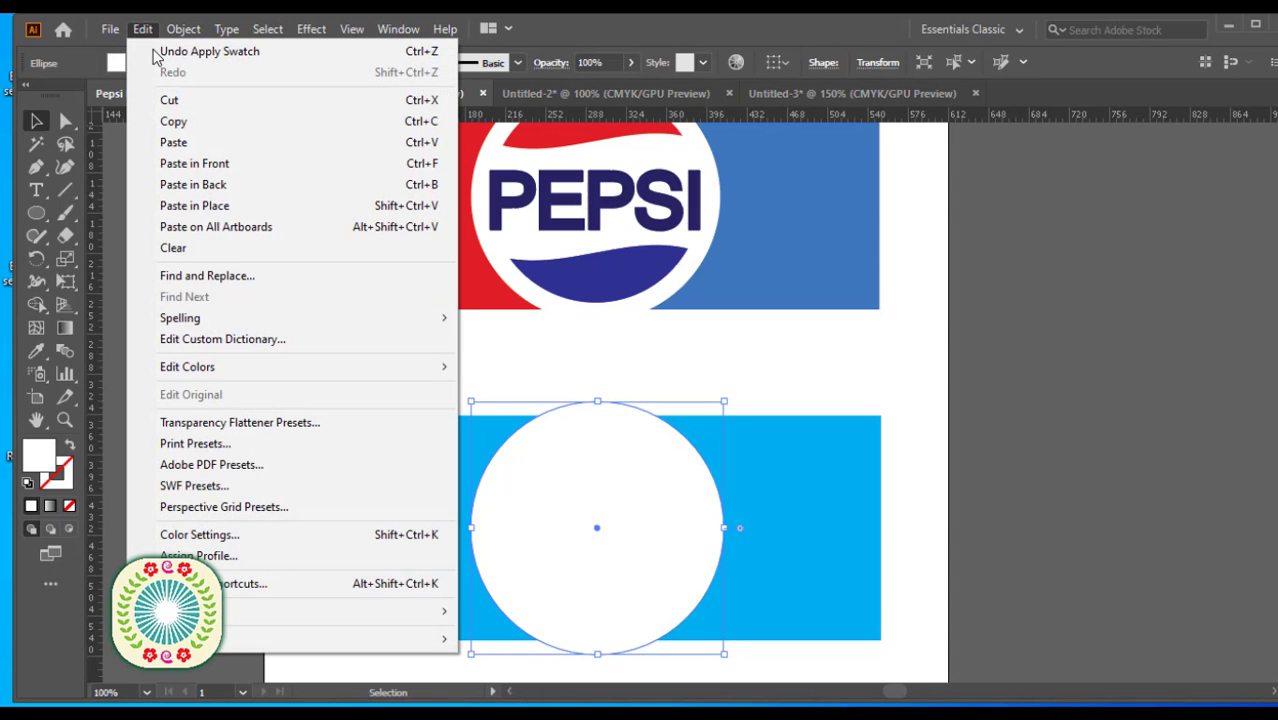
{"action": "left_click", "coordinate": [206, 172]}
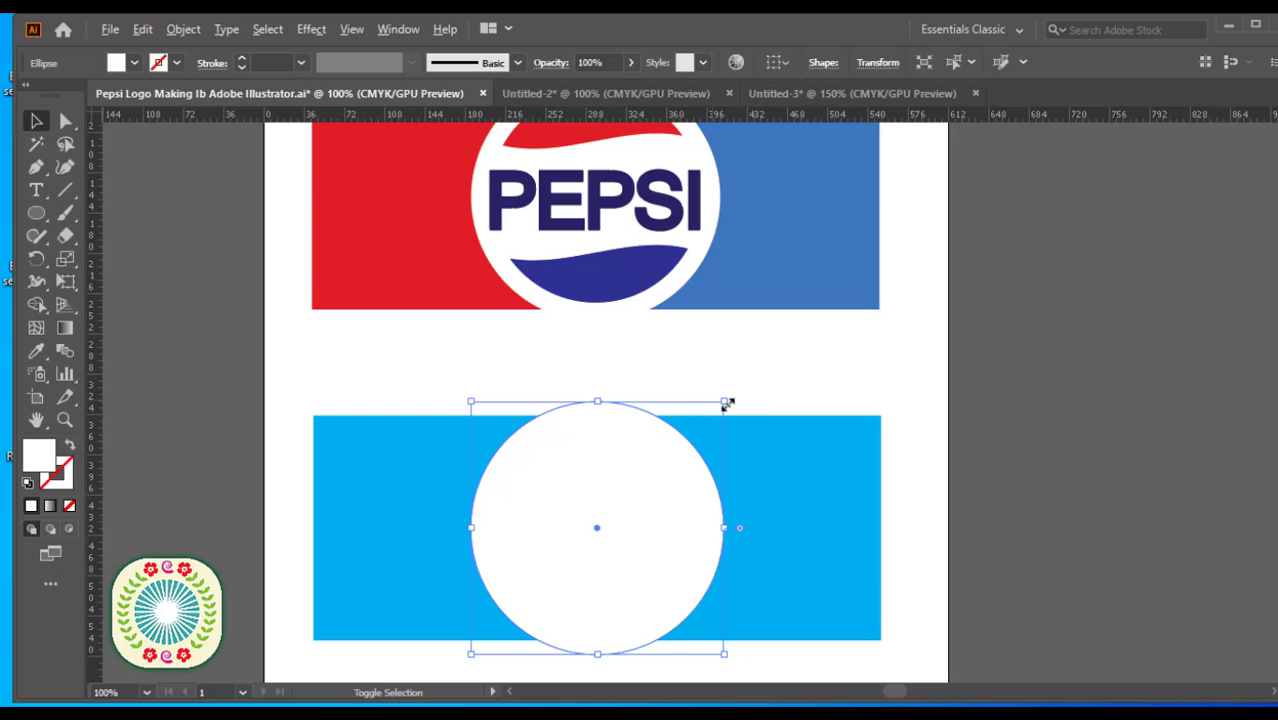
{"action": "left_click_drag", "start_coordinate": [727, 403], "coordinate": [713, 424]}
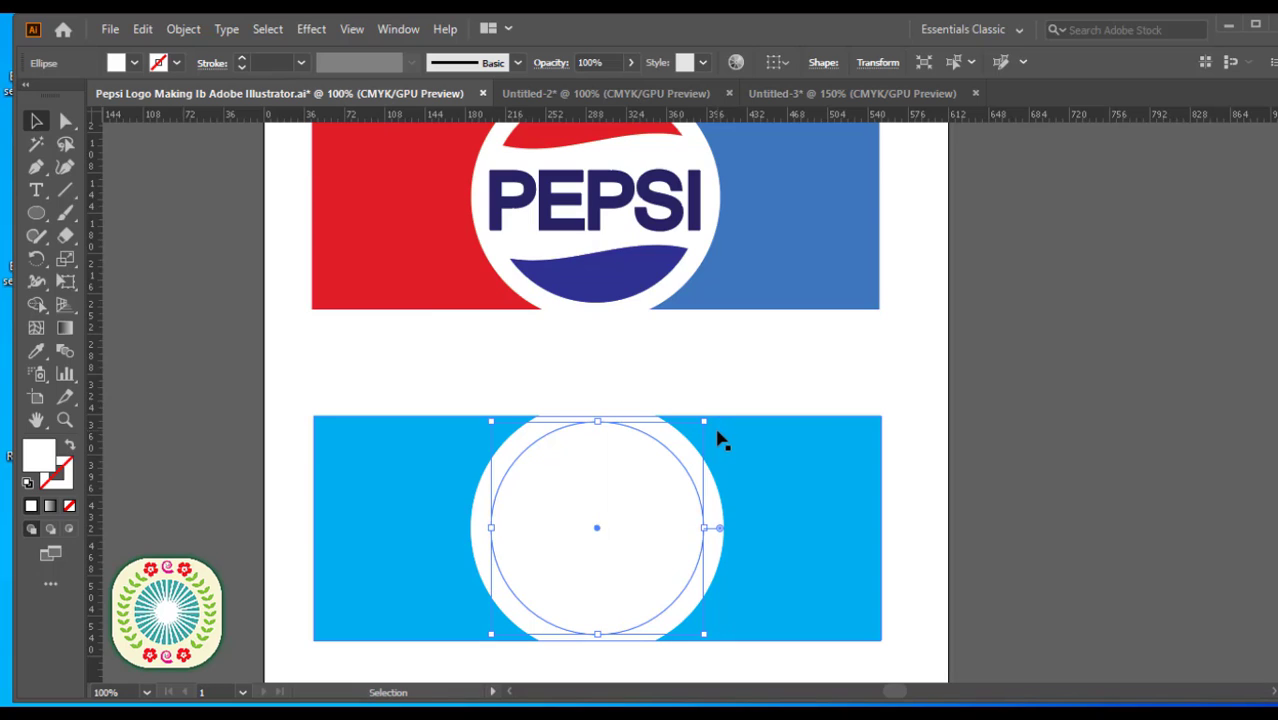
{"action": "left_click", "coordinate": [120, 64]}
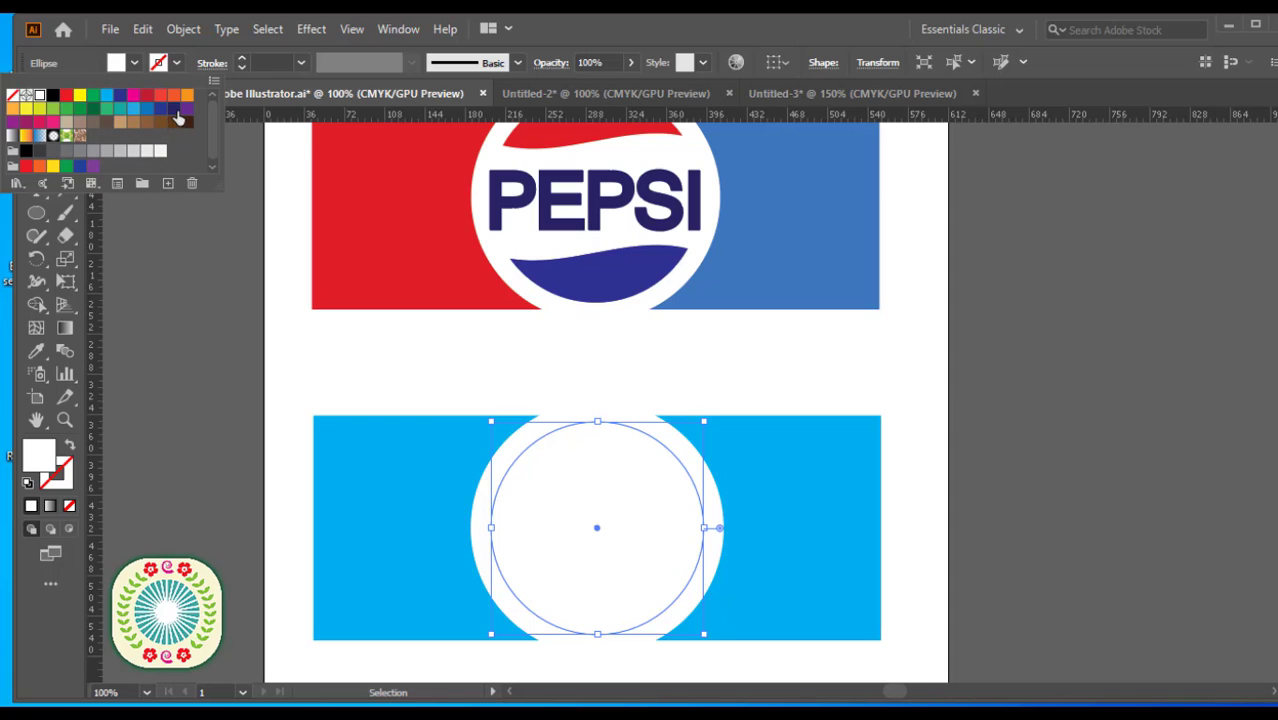
{"action": "left_click", "coordinate": [176, 112]}
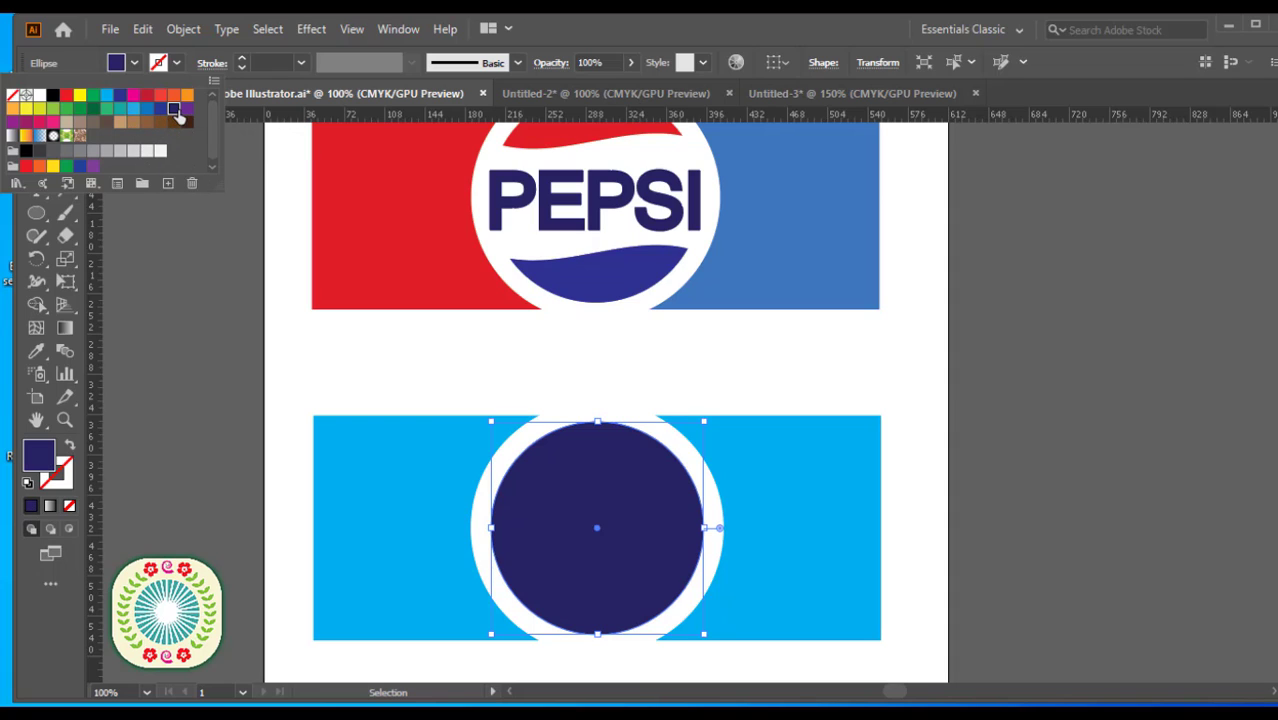
Draw a horizontal rectangle across the middle of the navy circle, slightly wider than the circle, and fill it very light grey.
{"action": "left_click", "coordinate": [36, 213]}
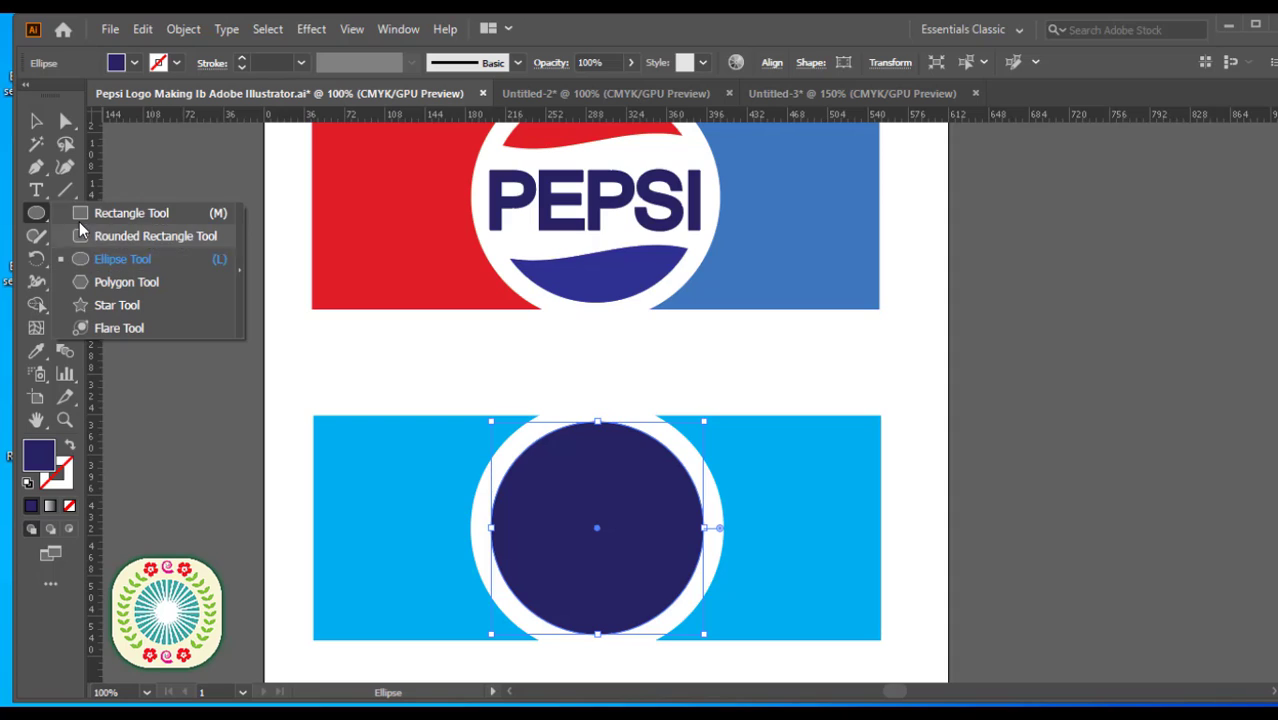
{"action": "left_click", "coordinate": [110, 213]}
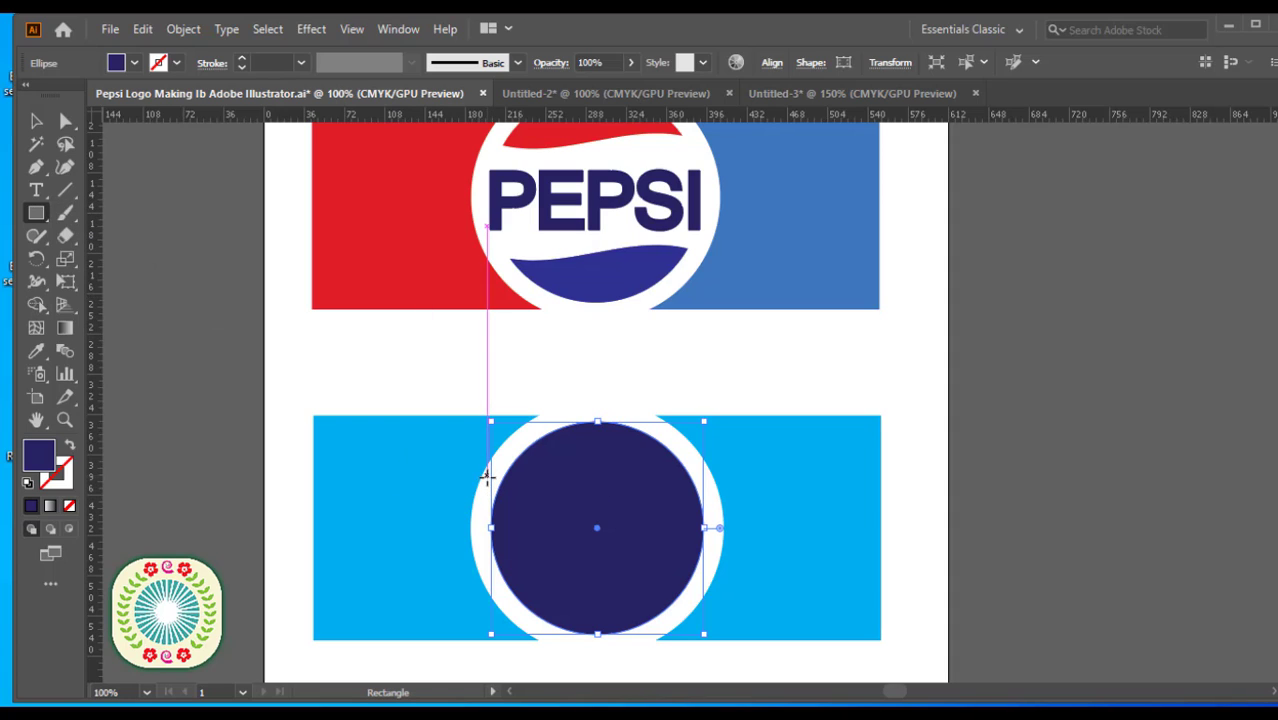
{"action": "left_click_drag", "start_coordinate": [487, 477], "coordinate": [708, 578]}
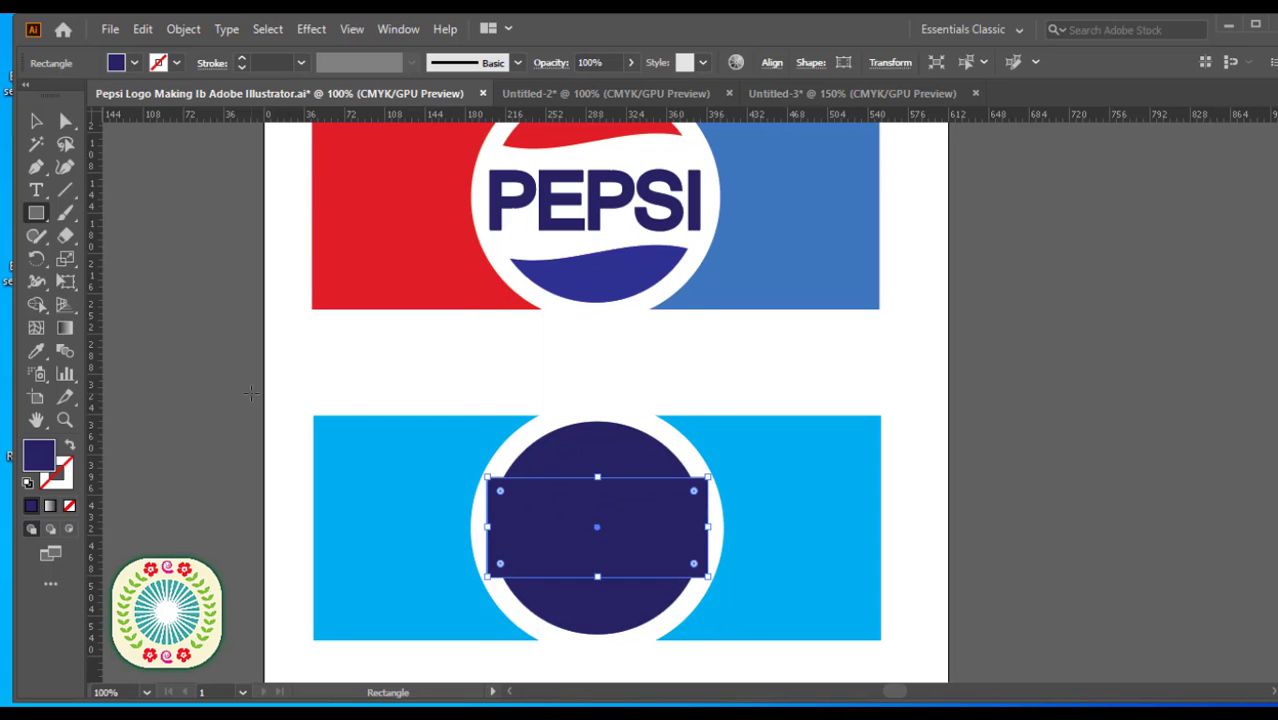
{"action": "left_click", "coordinate": [36, 120]}
{"action": "left_click", "coordinate": [134, 62]}
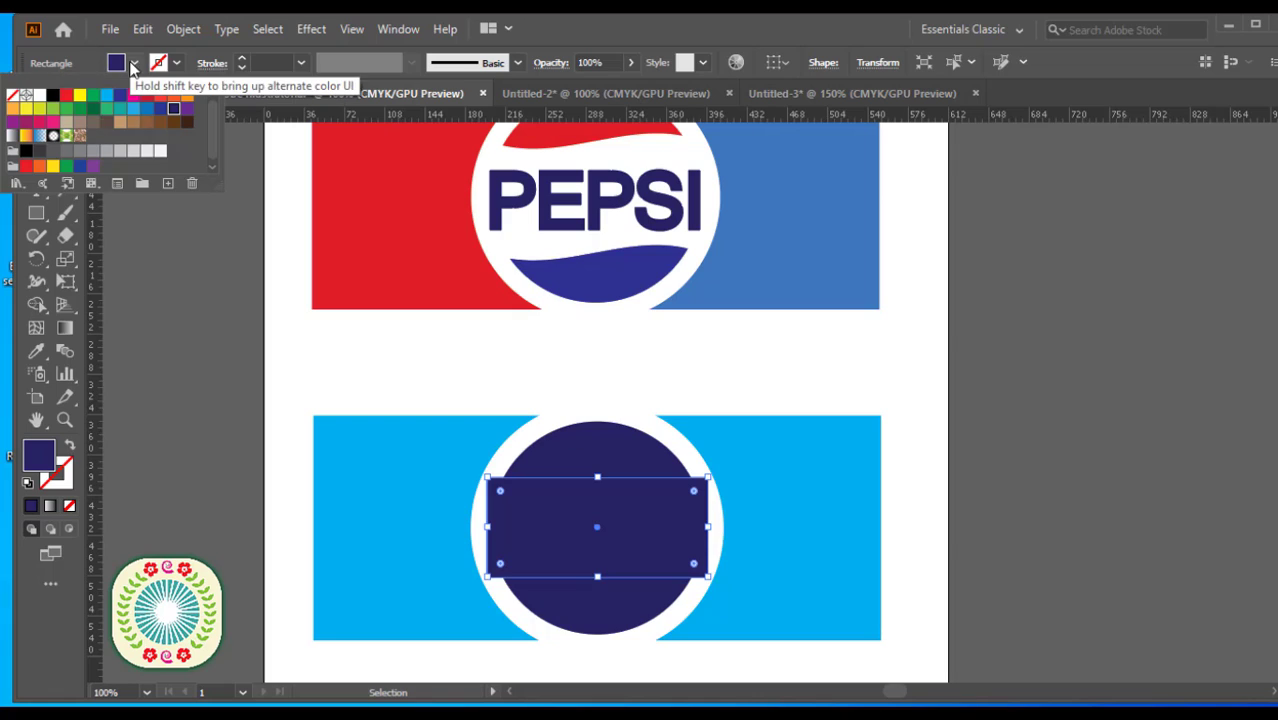
{"action": "left_click", "coordinate": [159, 152]}
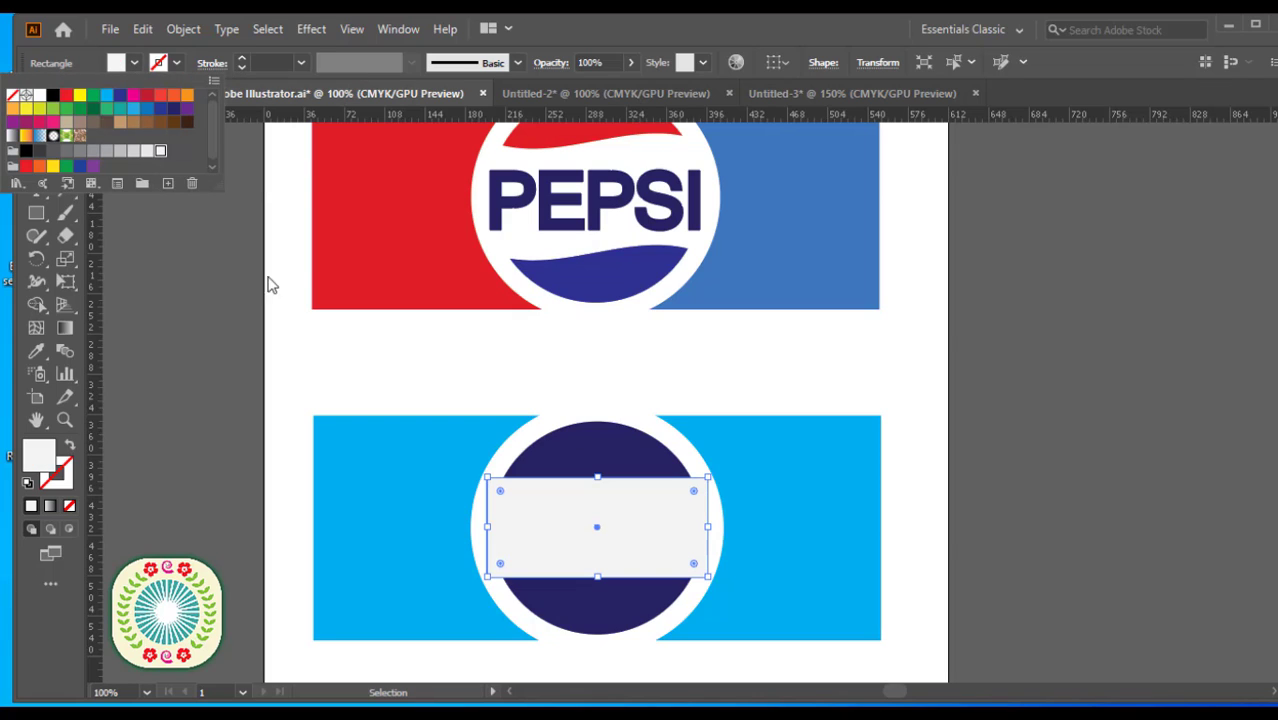
Align the light grey rectangle and the navy circle on their horizontal and vertical centres.
{"action": "left_click", "coordinate": [570, 465], "text": "shift"}
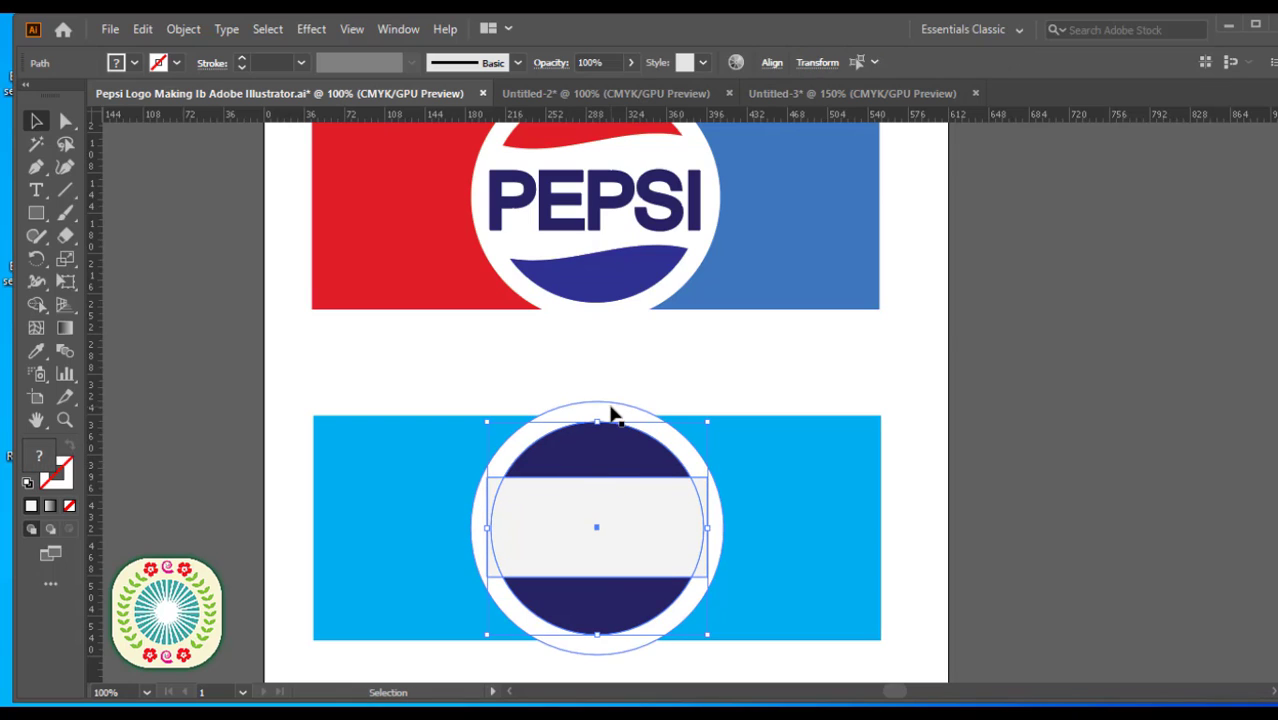
{"action": "left_click", "coordinate": [772, 63]}
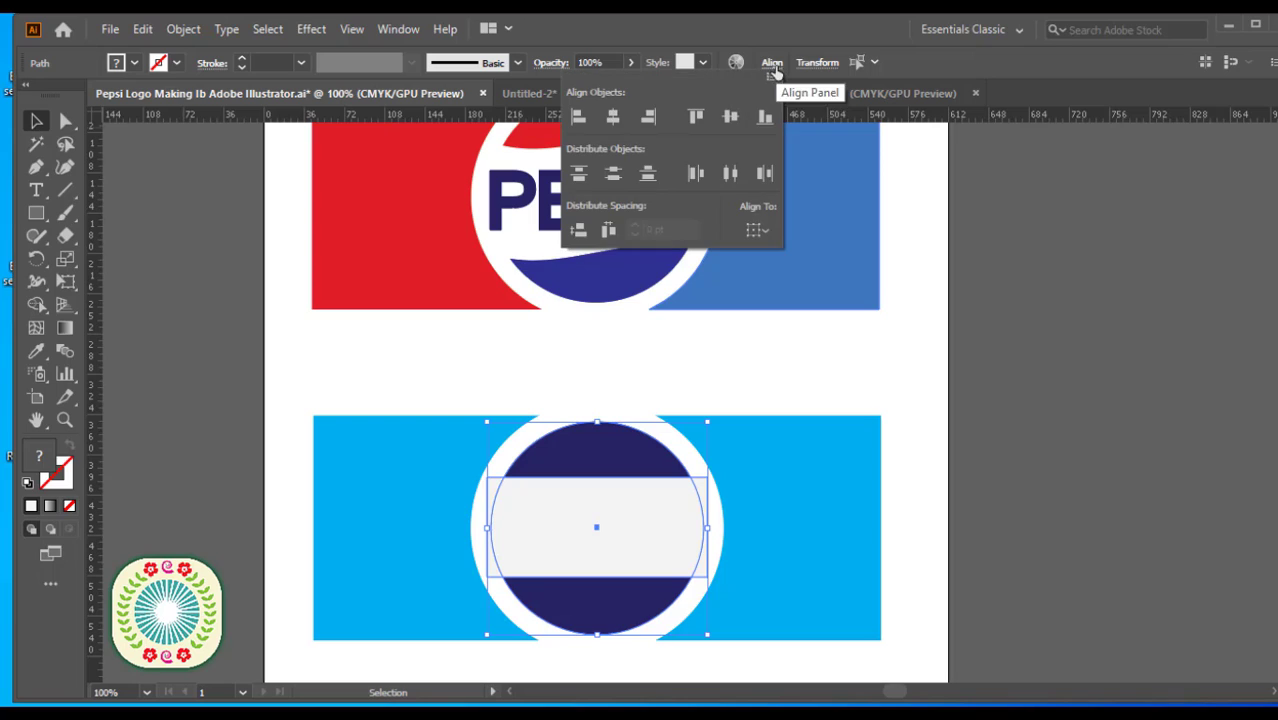
{"action": "left_click", "coordinate": [615, 122]}
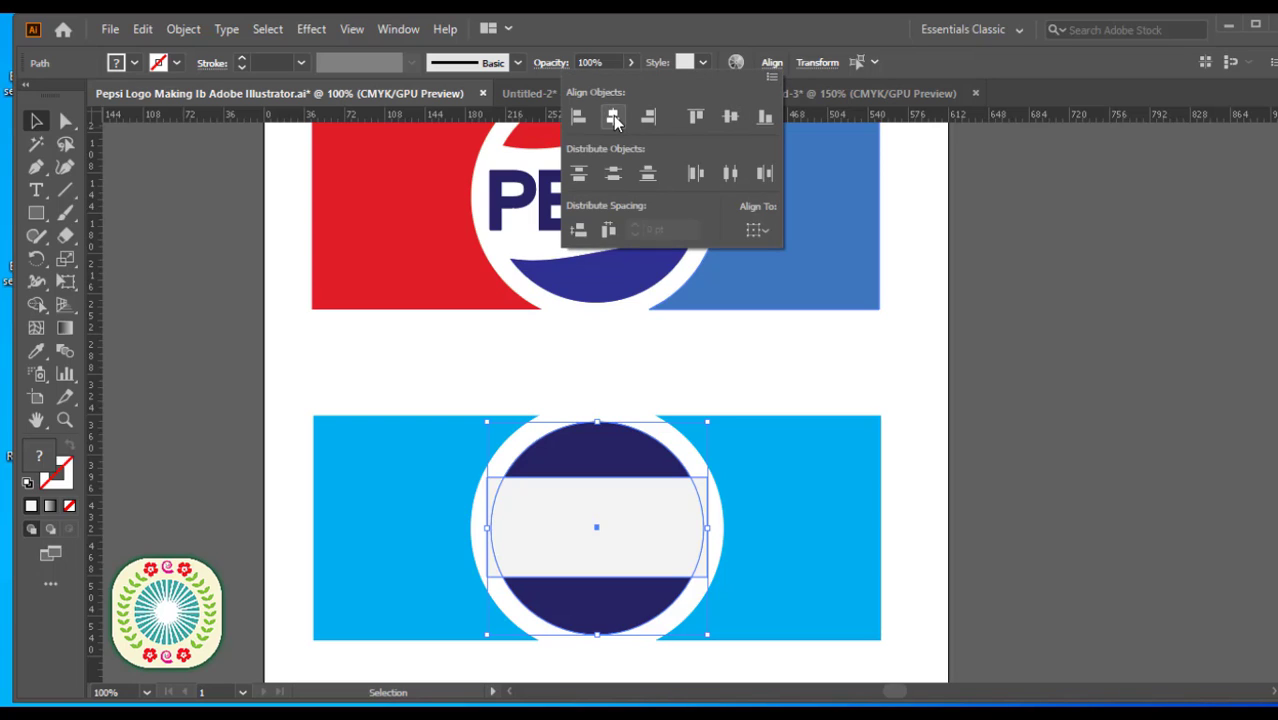
{"action": "left_click", "coordinate": [730, 120]}
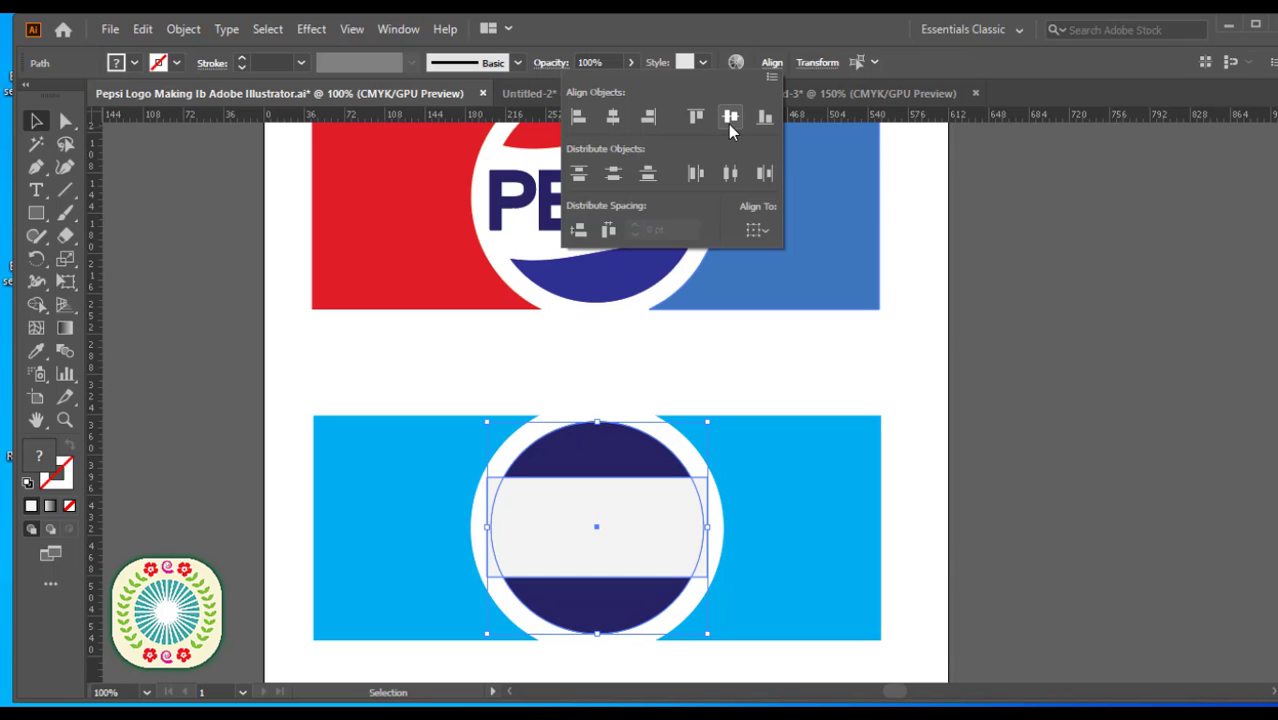
Apply a horizontal Flag warp with 15% bend to the light grey rectangle and make the band slightly taller from its centre.
{"action": "left_click", "coordinate": [615, 555]}
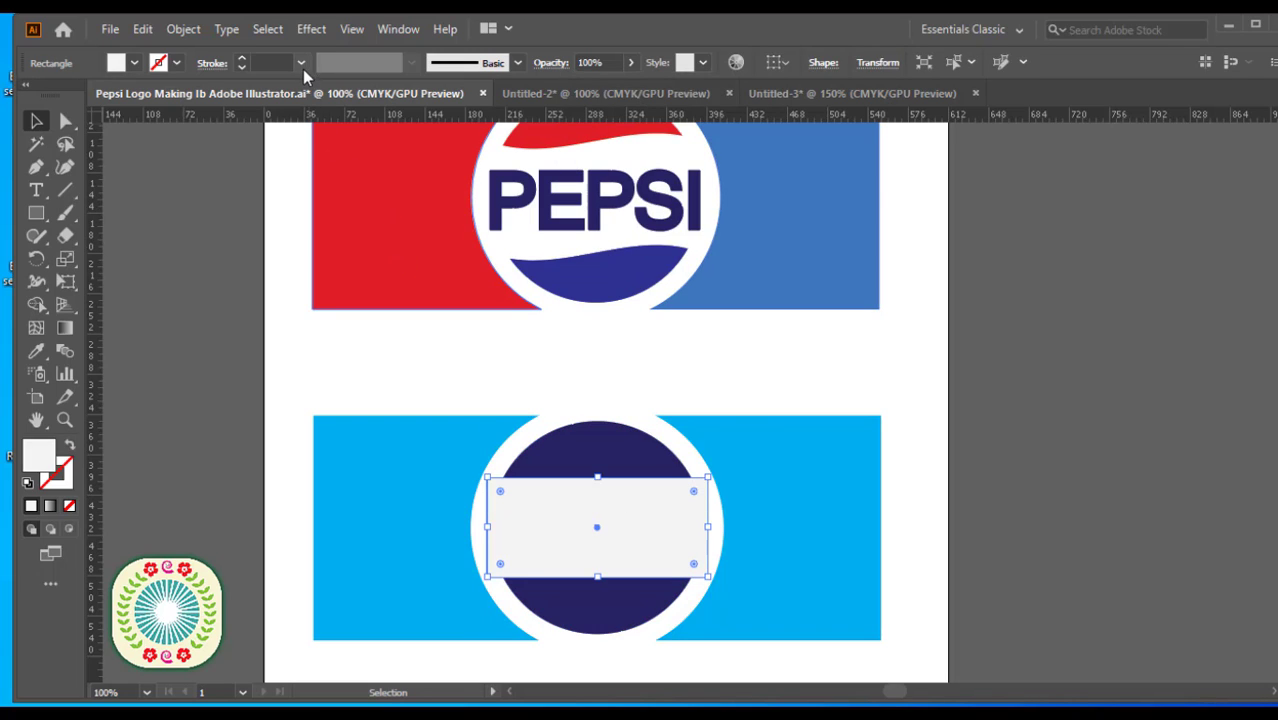
{"action": "left_click", "coordinate": [312, 29]}
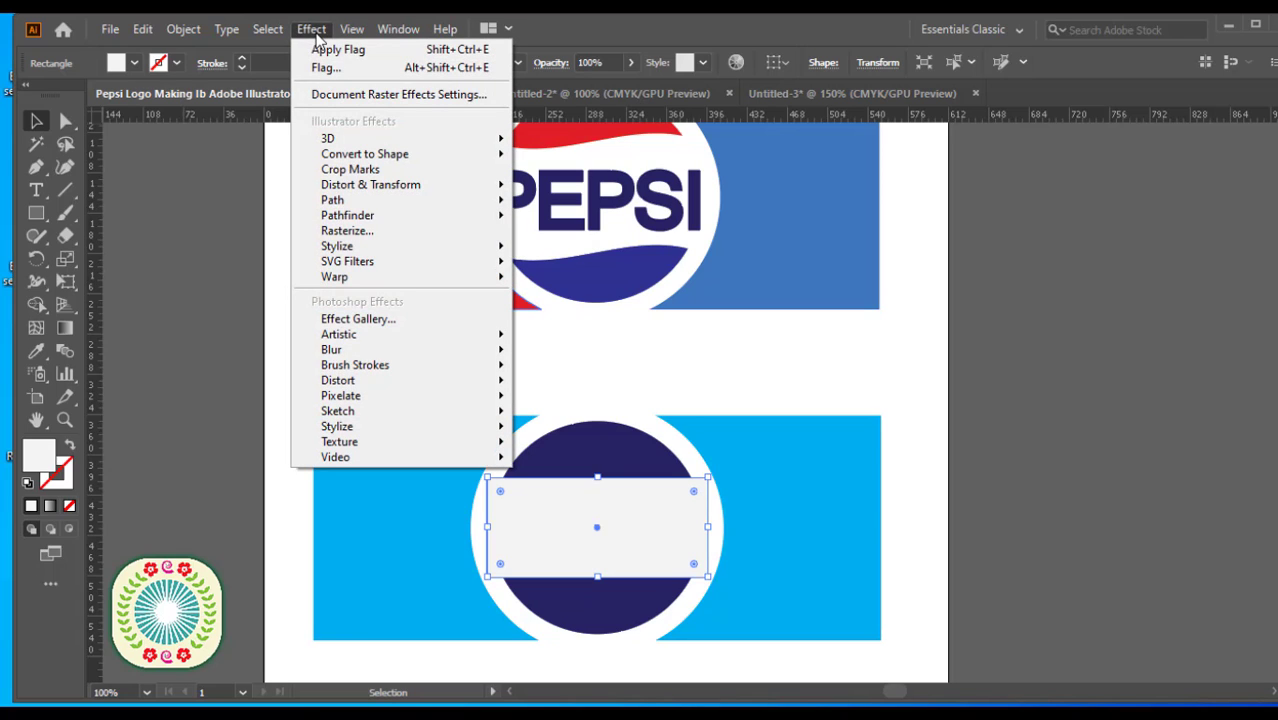
{"action": "mouse_move", "coordinate": [425, 287]}
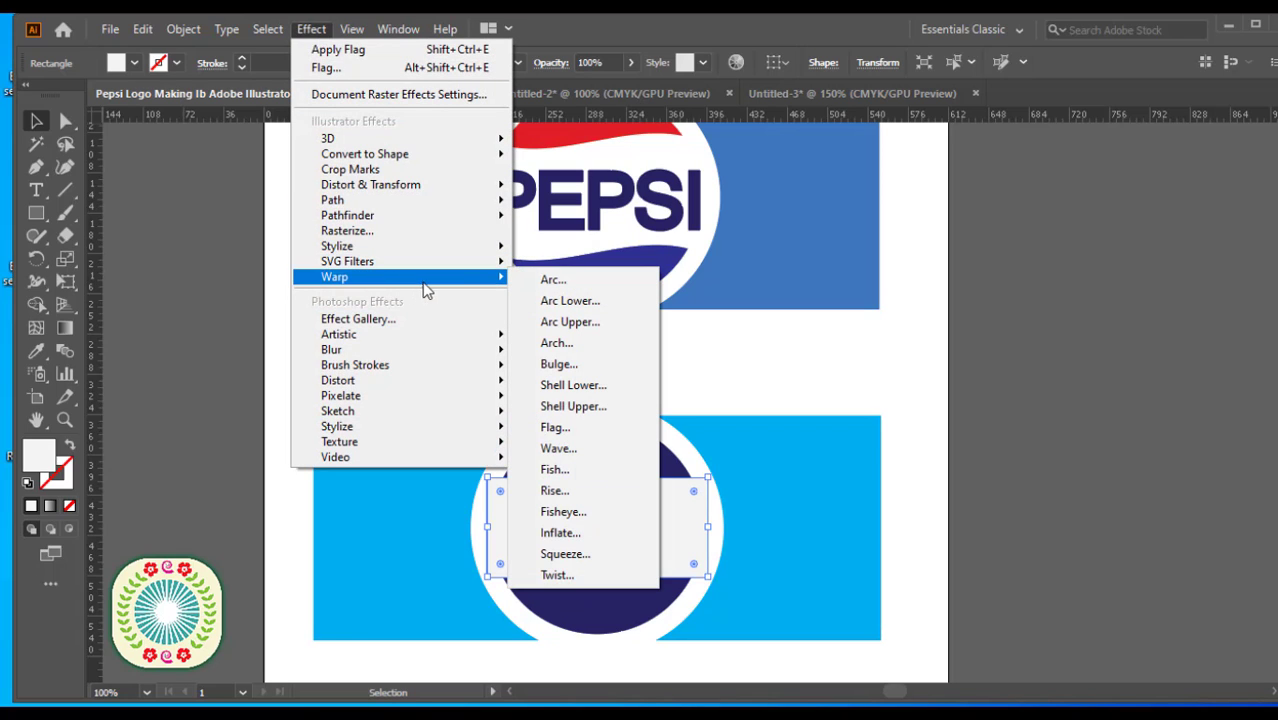
{"action": "left_click", "coordinate": [556, 428]}
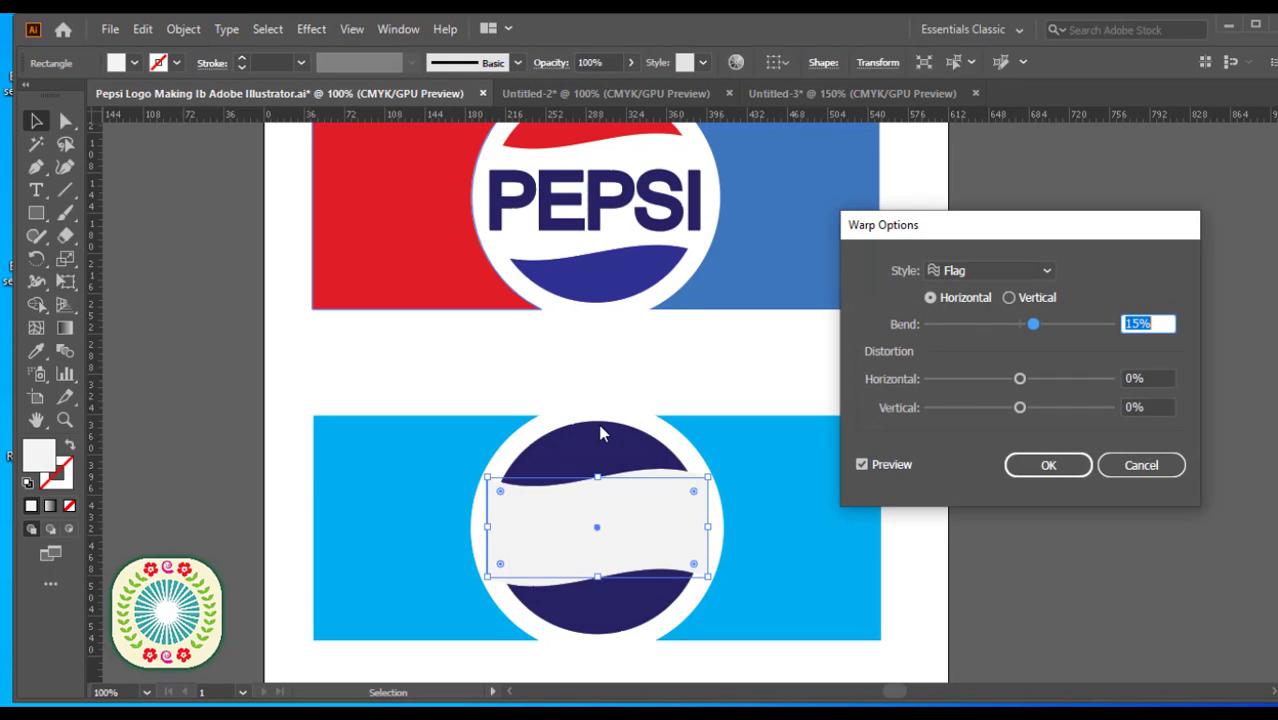
{"action": "left_click", "coordinate": [1049, 466]}
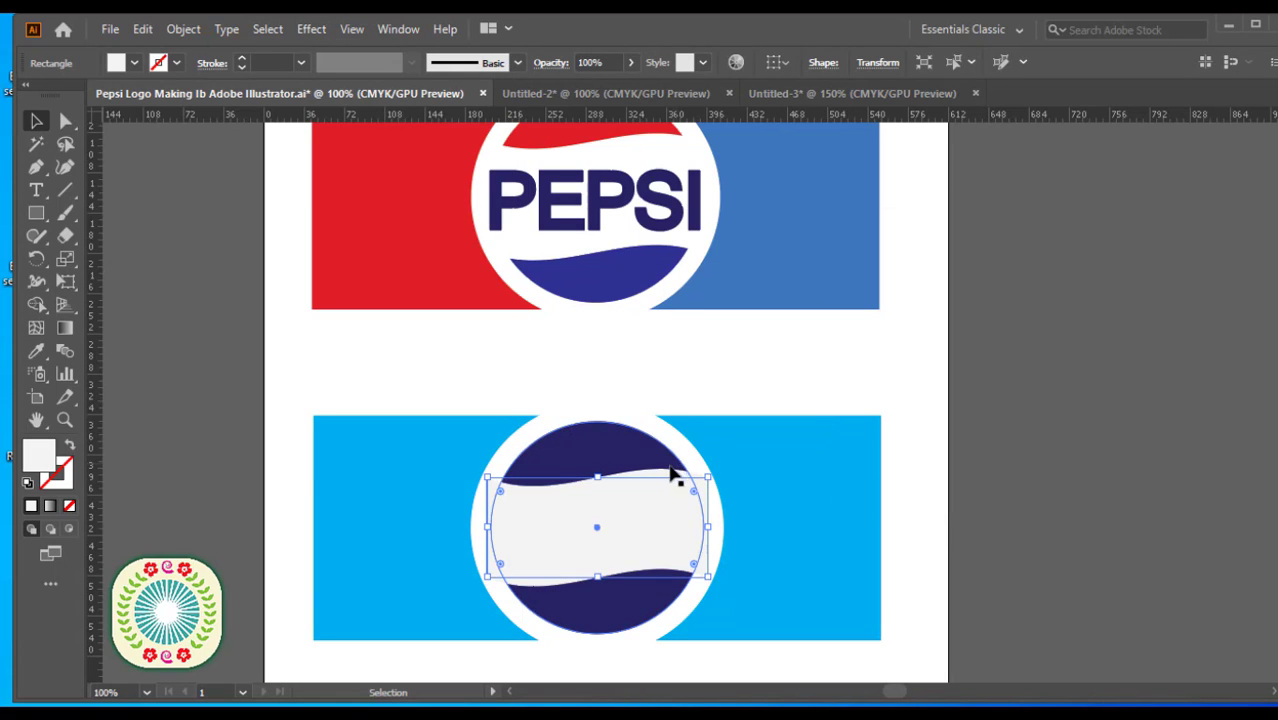
{"action": "mouse_move", "coordinate": [600, 481]}
{"action": "left_mouse_down"}
{"action": "mouse_move", "coordinate": [597, 528]}
{"action": "mouse_move", "coordinate": [598, 474]}
{"action": "left_mouse_up"}
Duplicate the navy circle together with the wavy band into the empty area below the blue rectangle.
{"action": "left_click", "coordinate": [568, 484]}
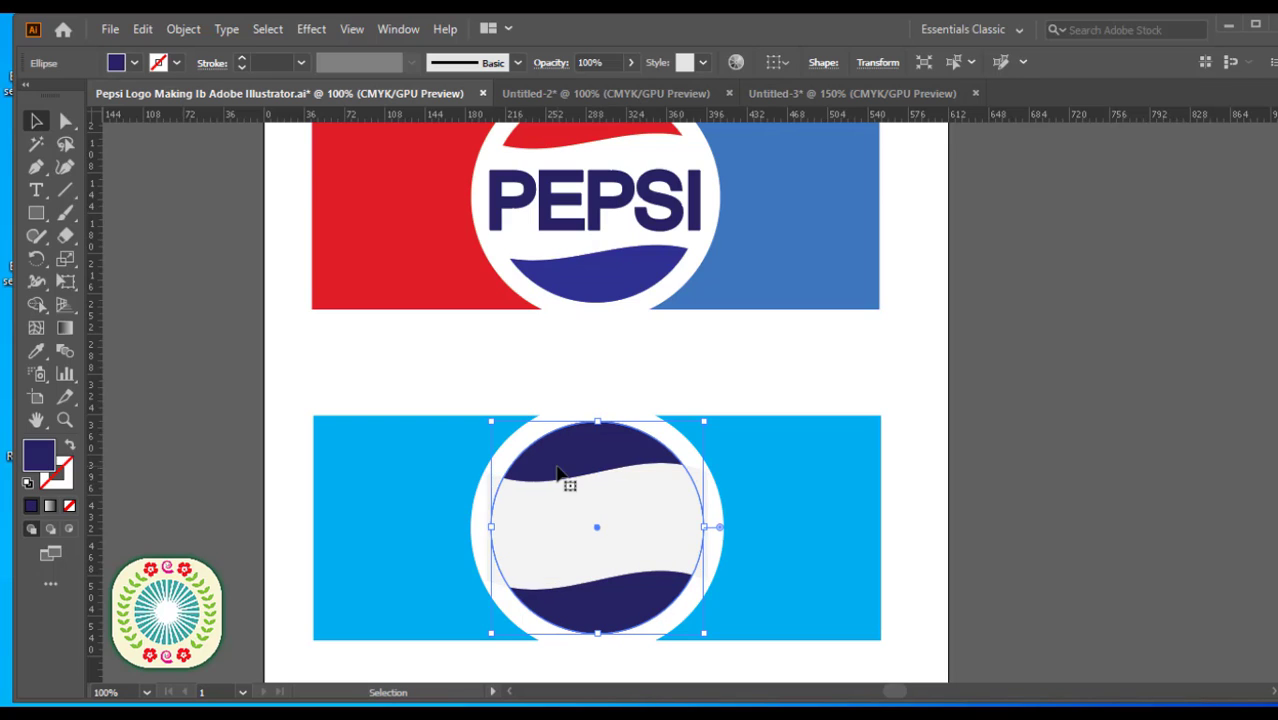
{"action": "left_click", "coordinate": [575, 489], "text": "shift"}
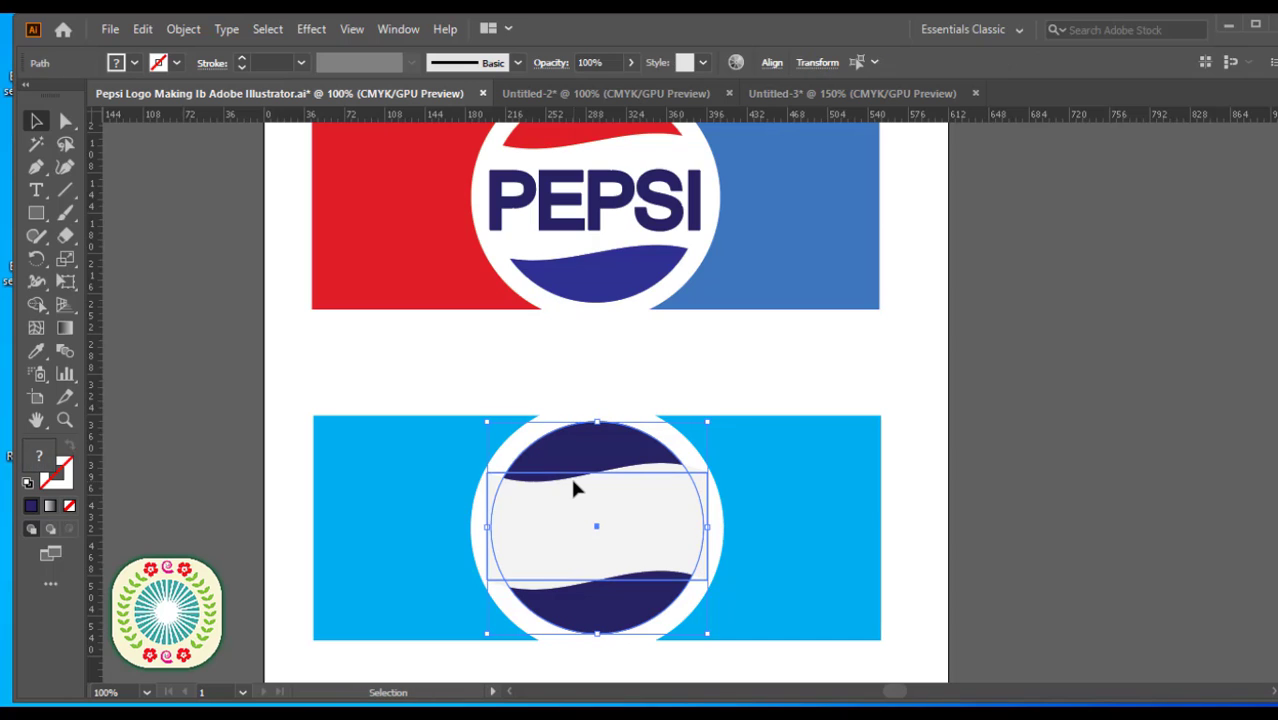
{"action": "key", "text": "space"}
{"action": "left_click_drag", "start_coordinate": [603, 541], "coordinate": [540, 543]}
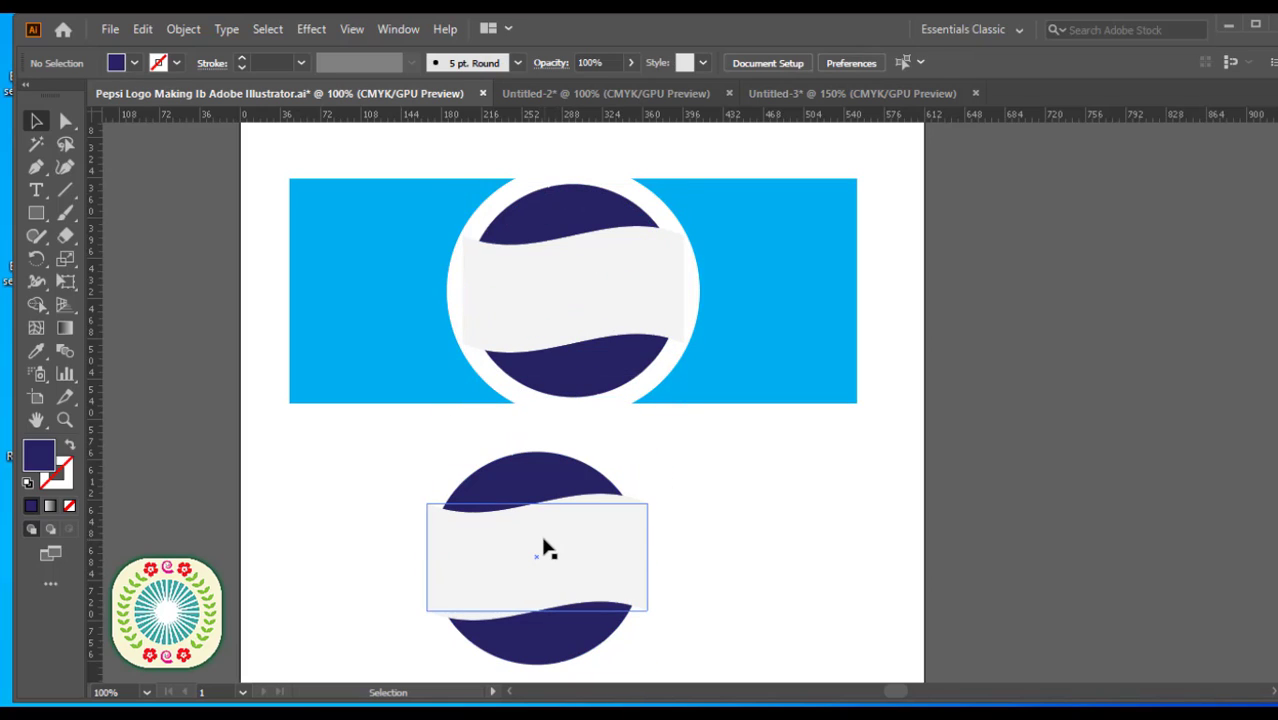
Expand the appearance of the copied wavy band so that its warp becomes real path geometry.
{"action": "left_click", "coordinate": [546, 545]}
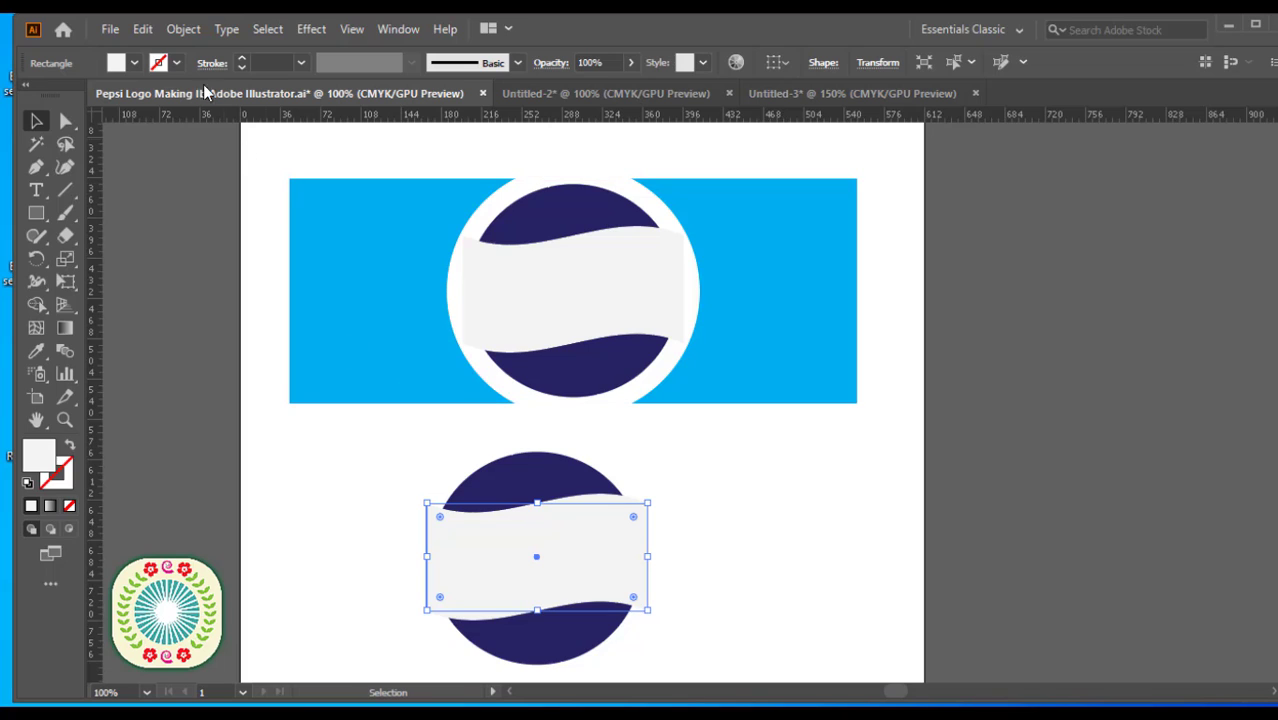
{"action": "left_click", "coordinate": [183, 29]}
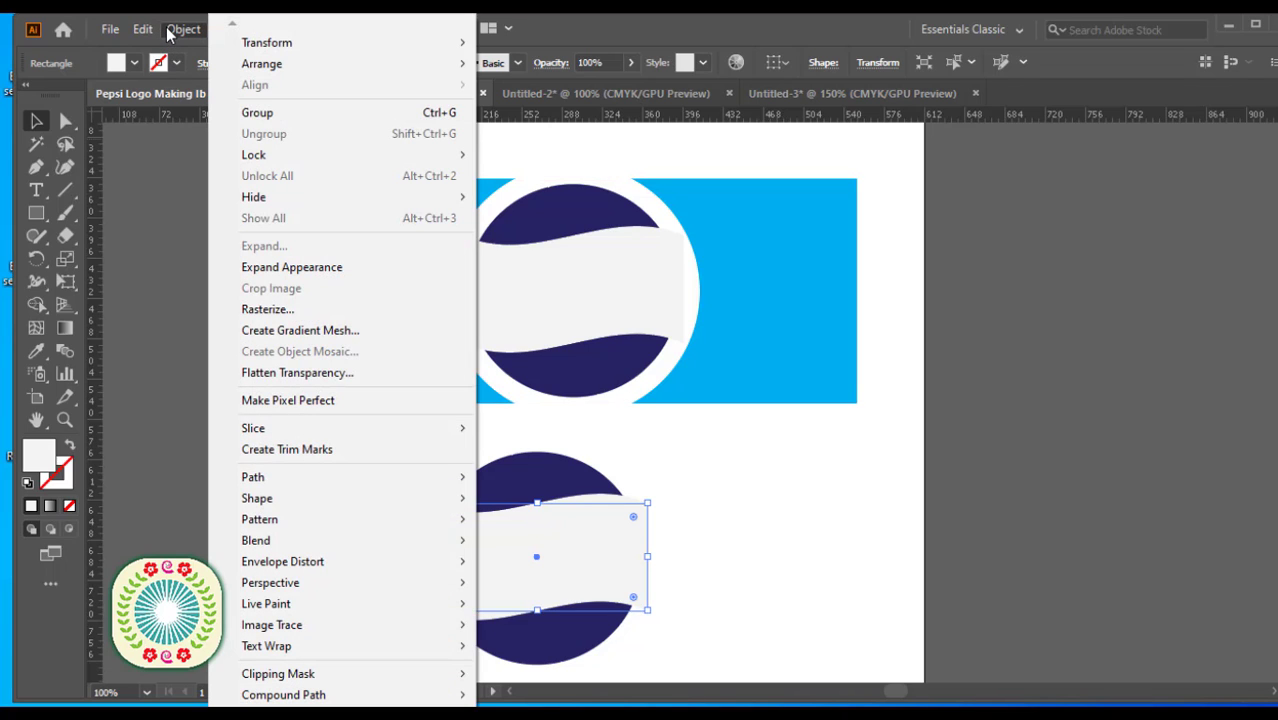
{"action": "left_click", "coordinate": [309, 272]}
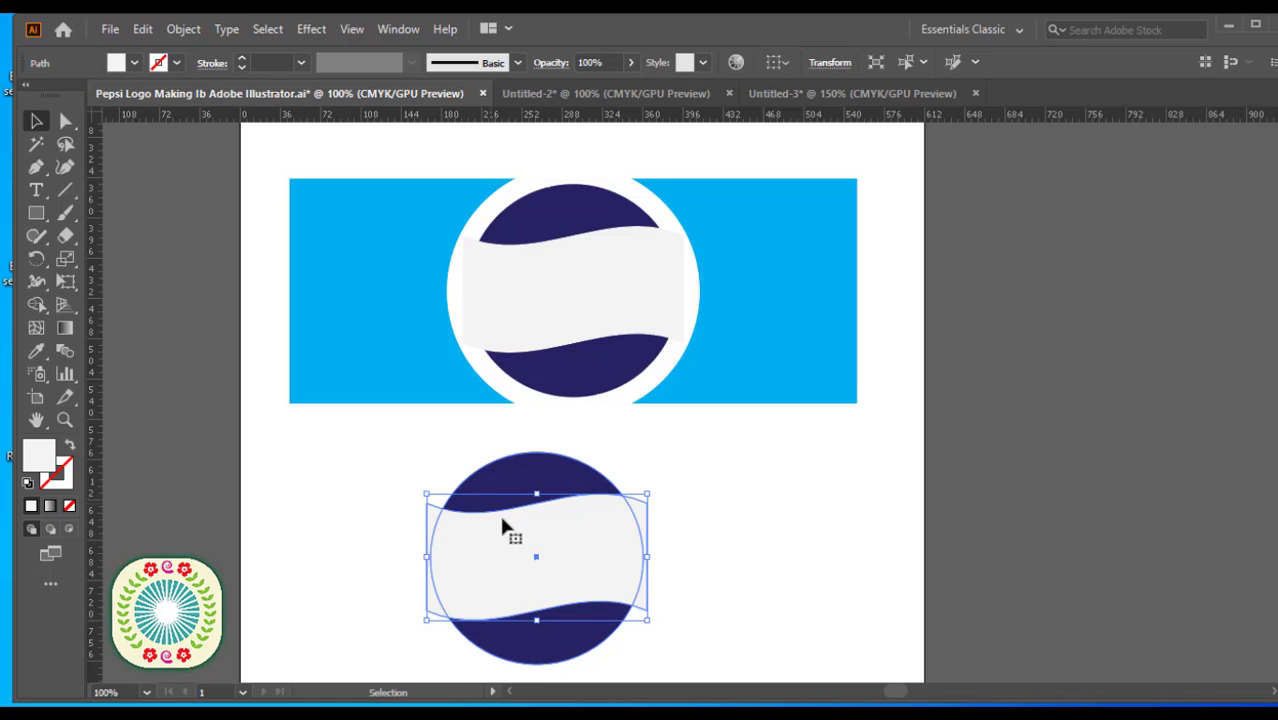
Divide the copied circle and band with Pathfinder and ungroup the resulting pieces.
{"action": "left_click", "coordinate": [687, 543]}
{"action": "left_click_drag", "start_coordinate": [425, 449], "coordinate": [640, 660]}
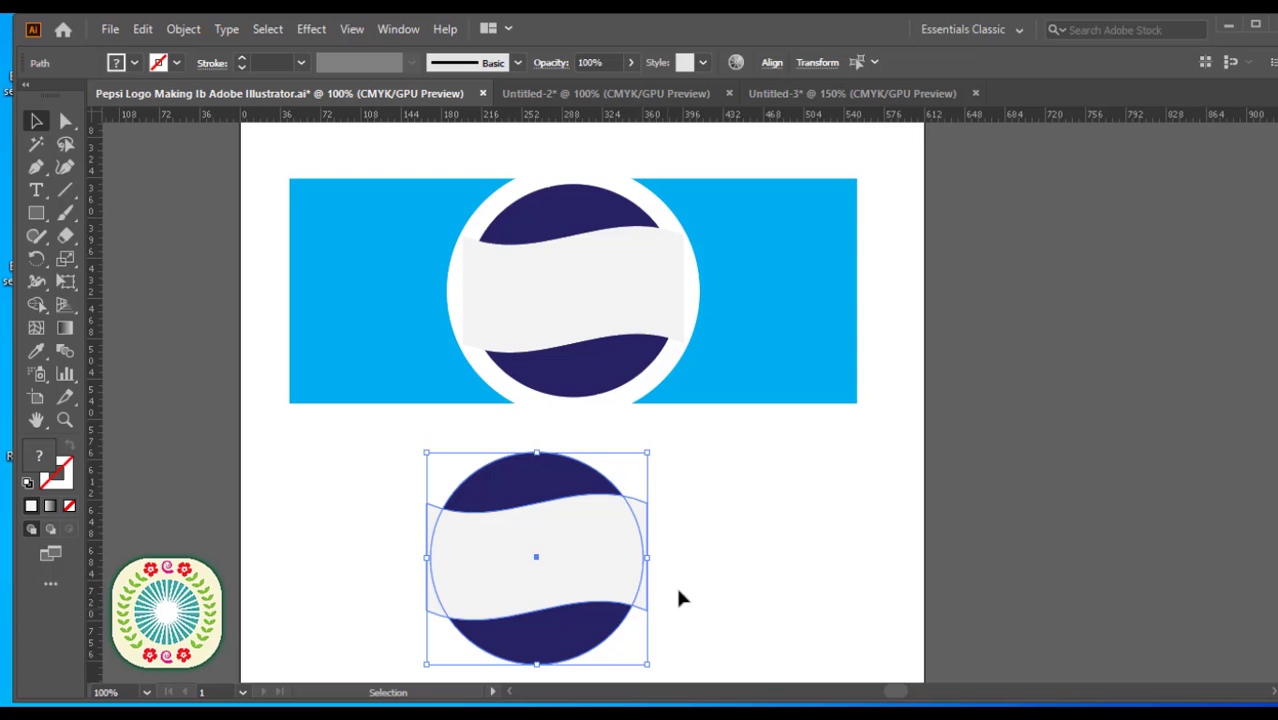
{"action": "left_click", "coordinate": [398, 30]}
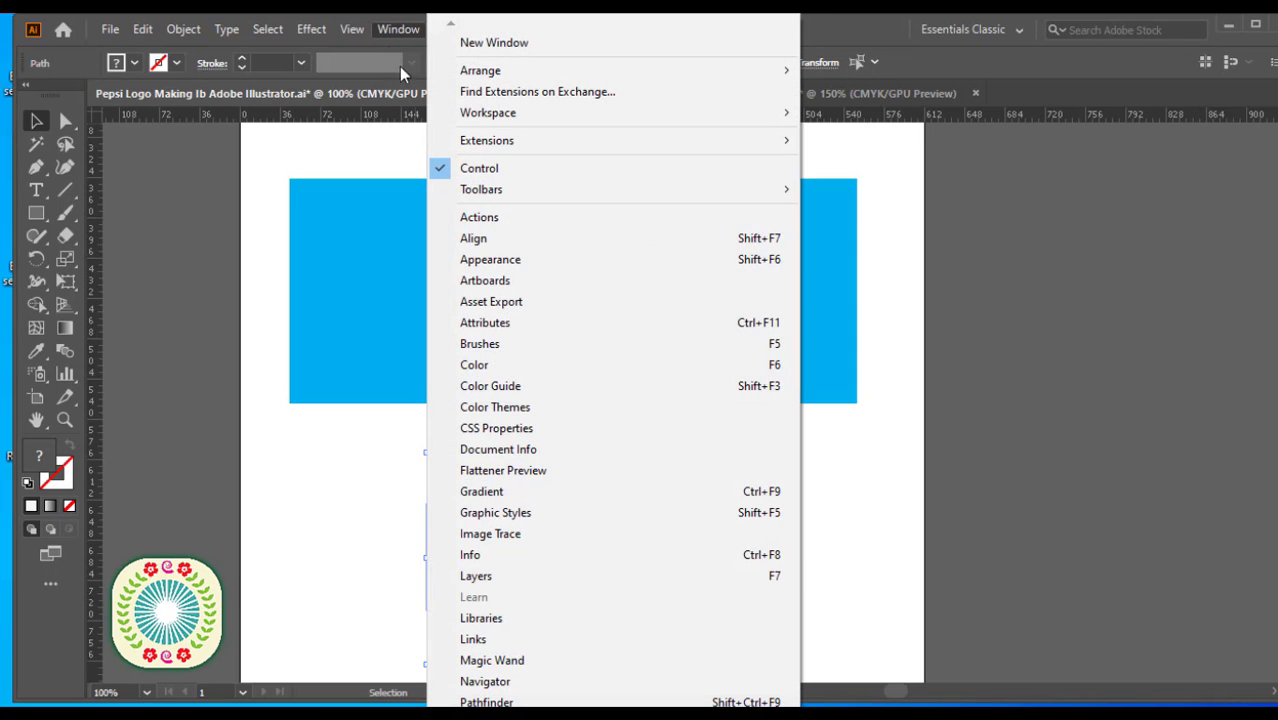
{"action": "left_click", "coordinate": [486, 702]}
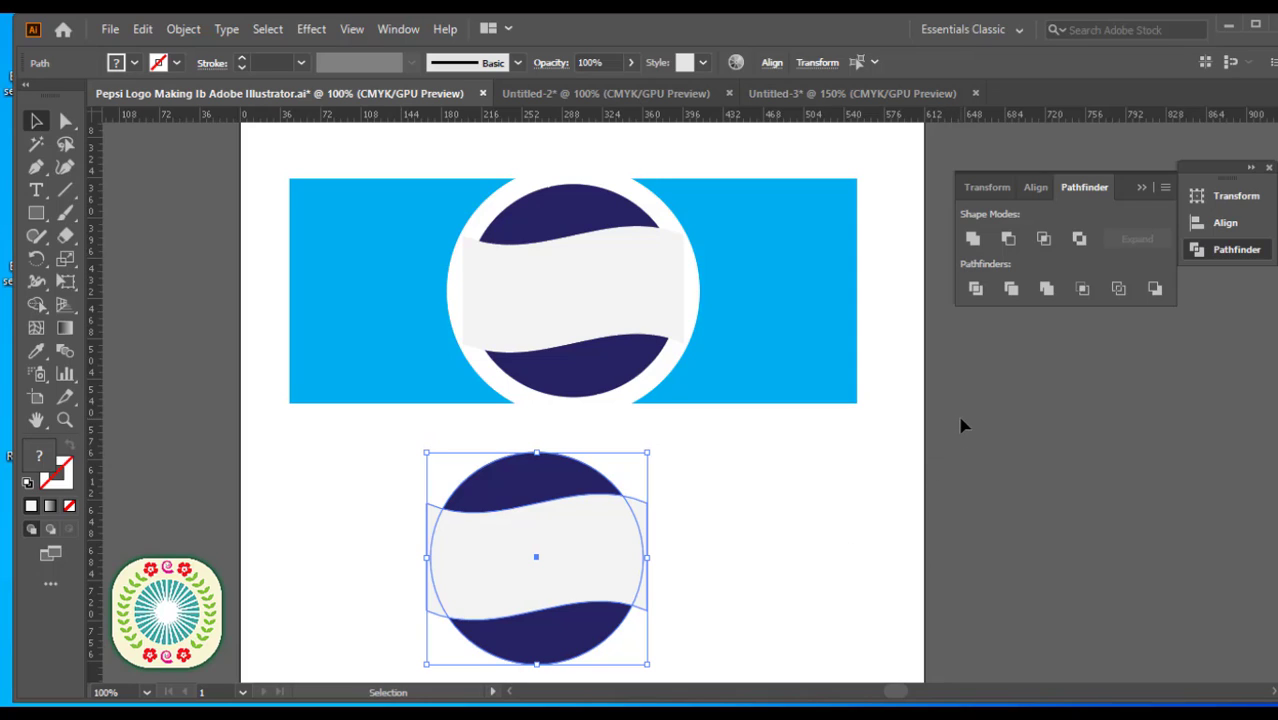
{"action": "left_click", "coordinate": [976, 289]}
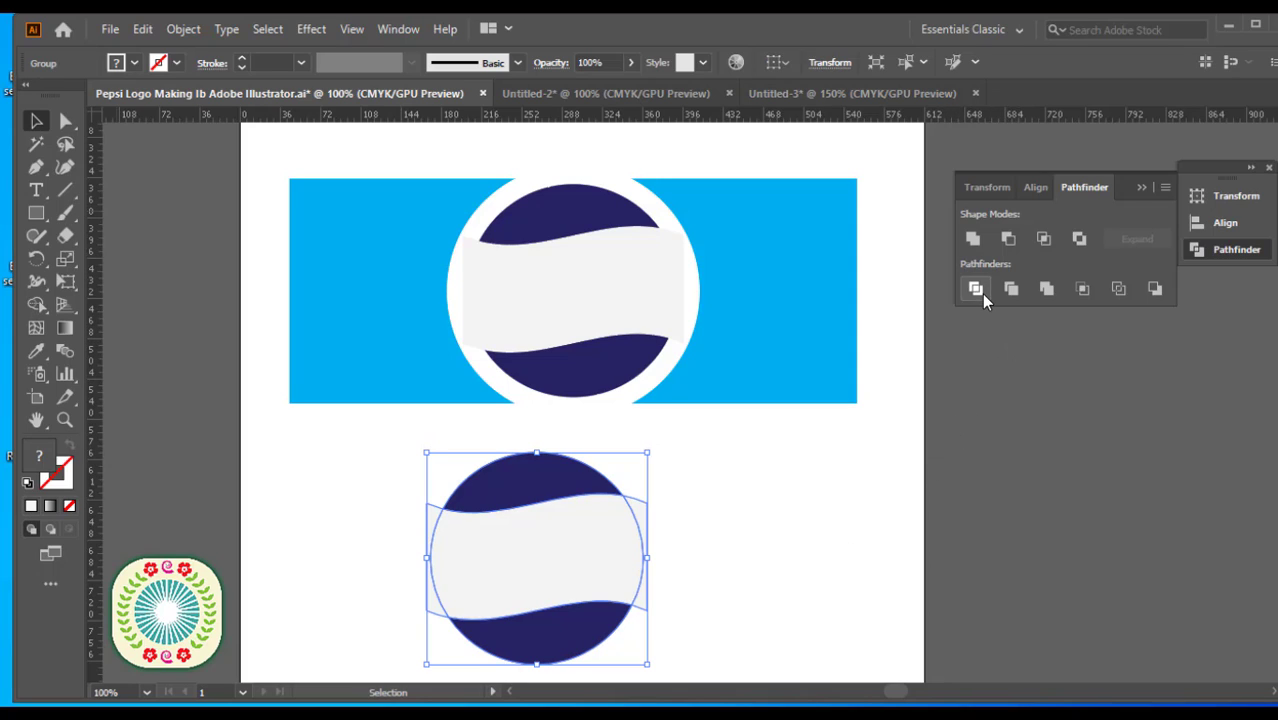
{"action": "left_click", "coordinate": [760, 502]}
{"action": "left_click", "coordinate": [563, 543]}
{"action": "right_click", "coordinate": [562, 543]}
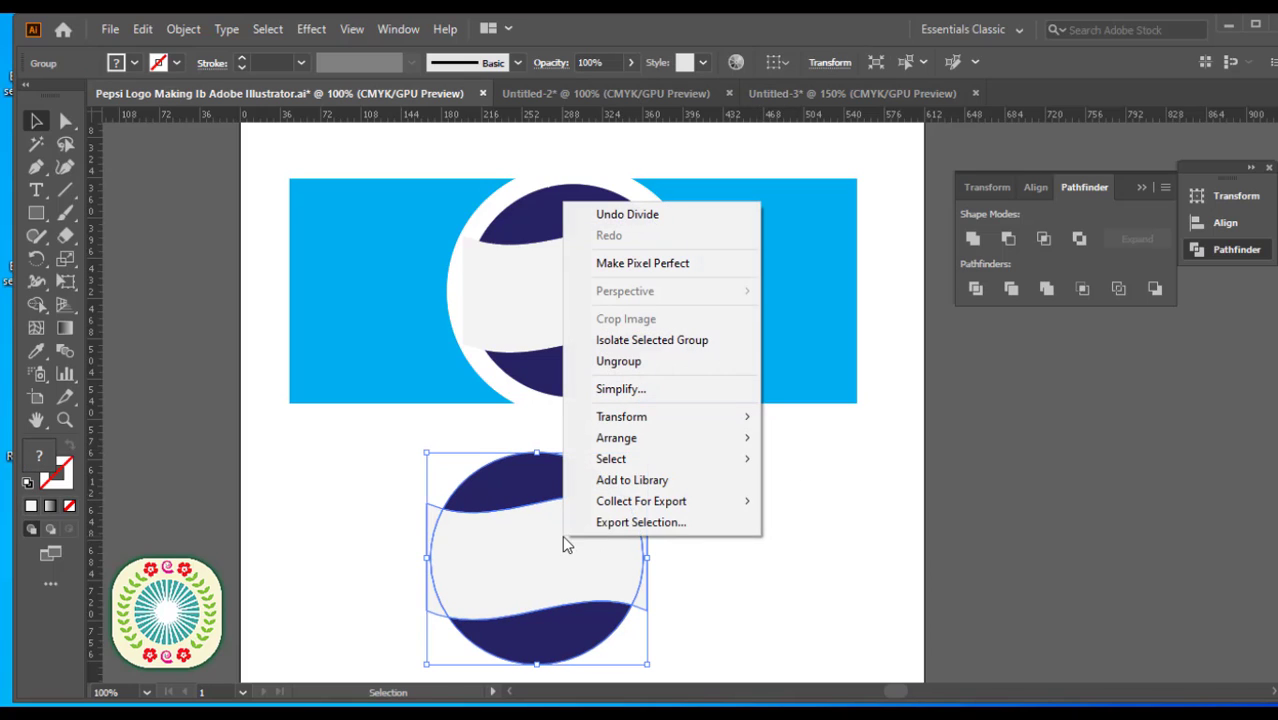
{"action": "left_click", "coordinate": [626, 370]}
{"action": "left_click", "coordinate": [681, 498]}
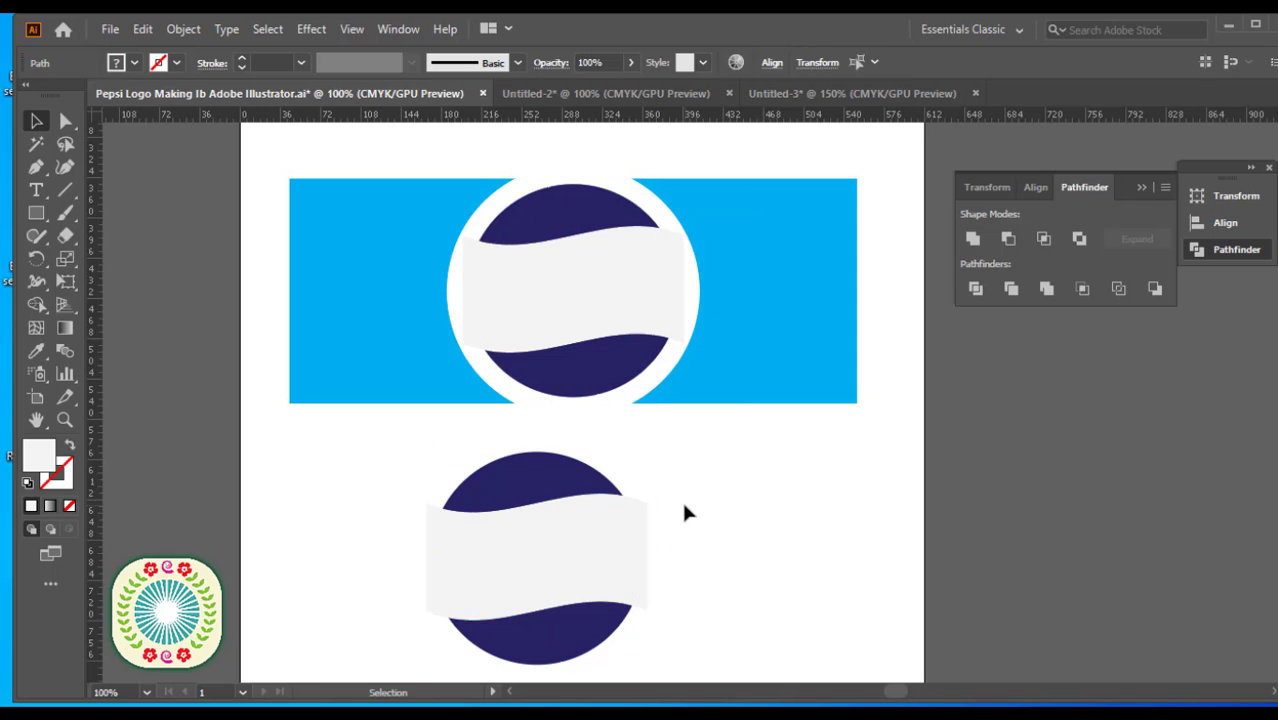
Delete the light grey pieces of the divided copy and the original navy circle behind the band in the logo.
{"action": "left_click", "coordinate": [433, 548]}
{"action": "key", "text": "Delete"}
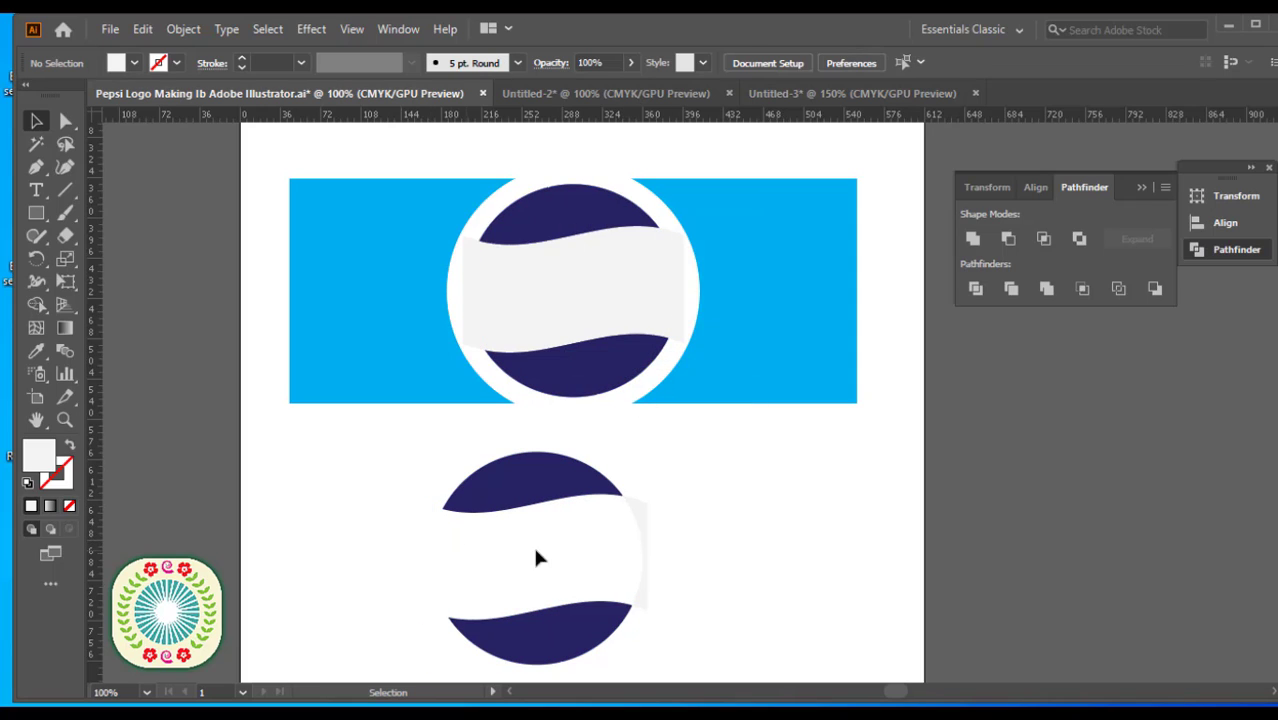
{"action": "left_click", "coordinate": [648, 548]}
{"action": "key", "text": "Delete"}
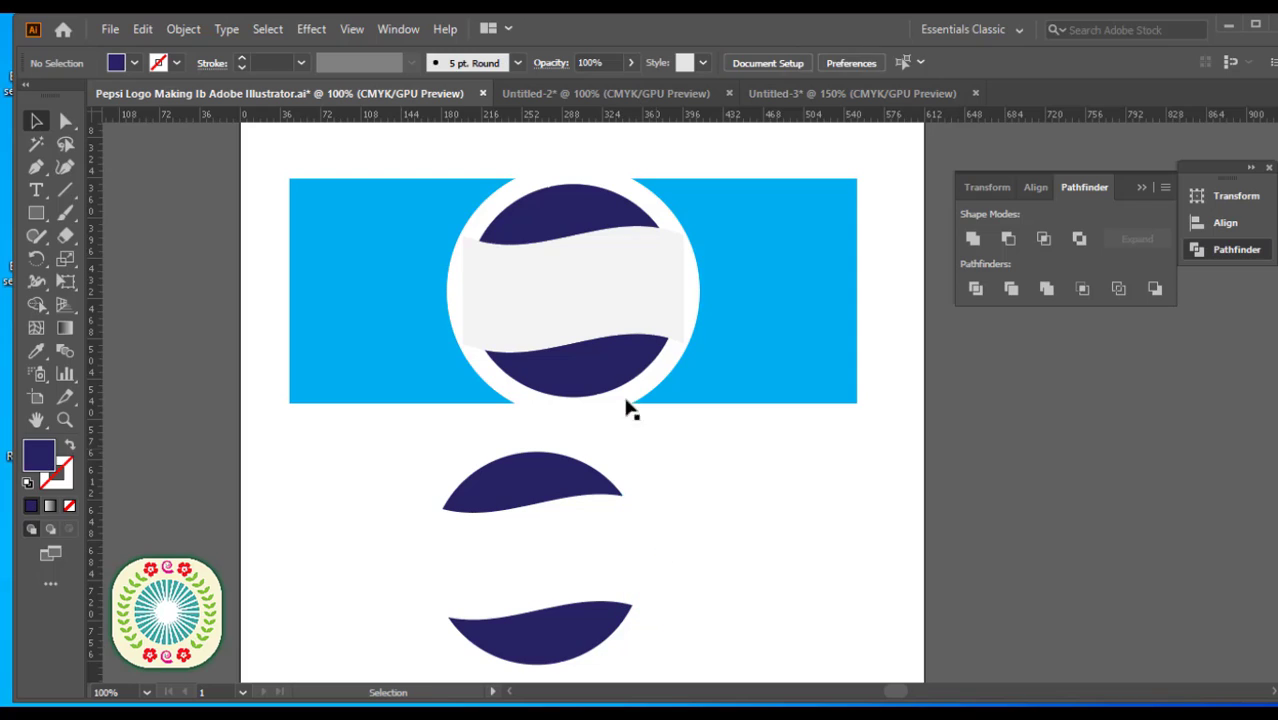
{"action": "left_click", "coordinate": [604, 387]}
{"action": "key", "text": "Delete"}
Group the two navy wave segments and move them into the white circle, above and below the light grey band.
{"action": "left_click", "coordinate": [582, 486]}
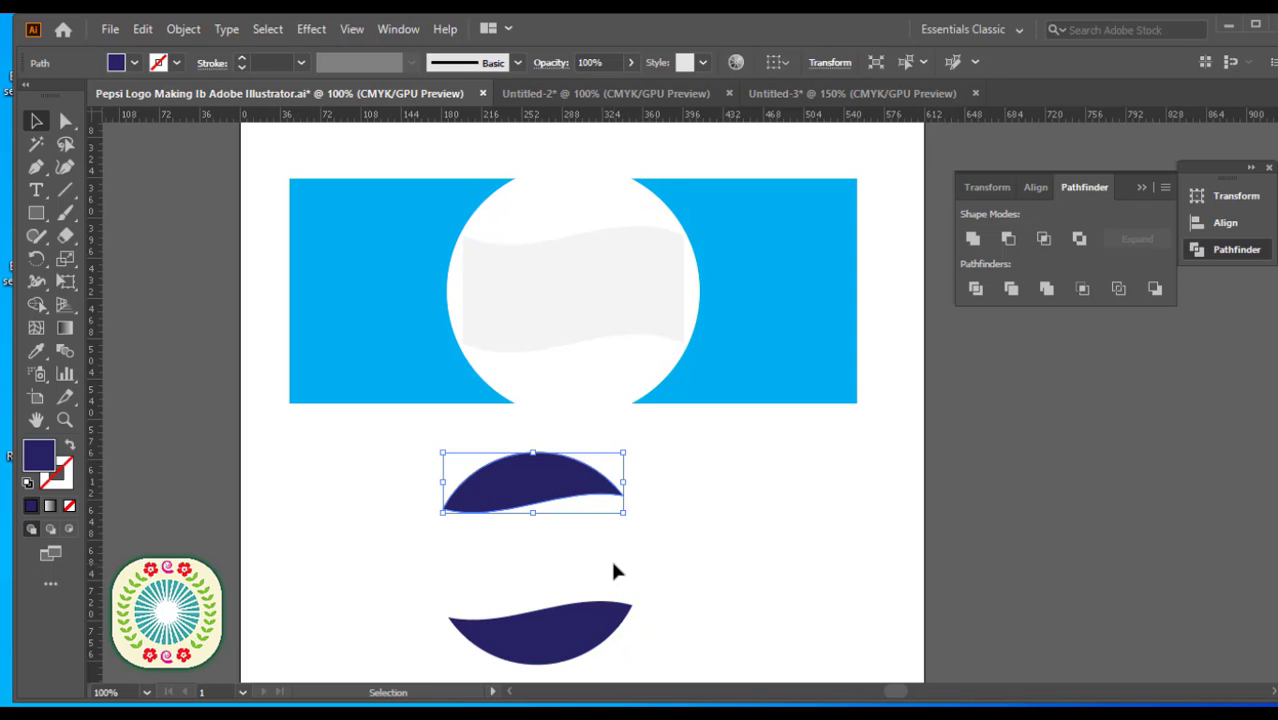
{"action": "left_click_drag", "start_coordinate": [405, 468], "coordinate": [588, 645]}
{"action": "right_click", "coordinate": [579, 638]}
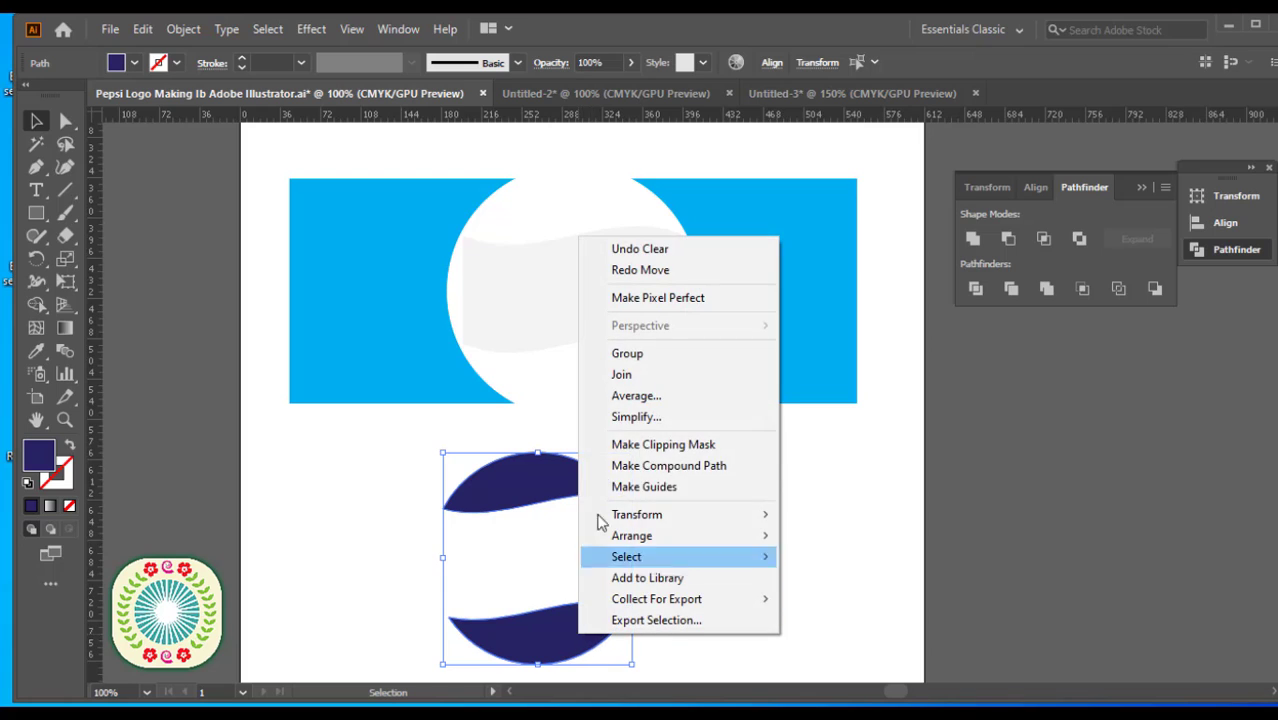
{"action": "left_click", "coordinate": [627, 355]}
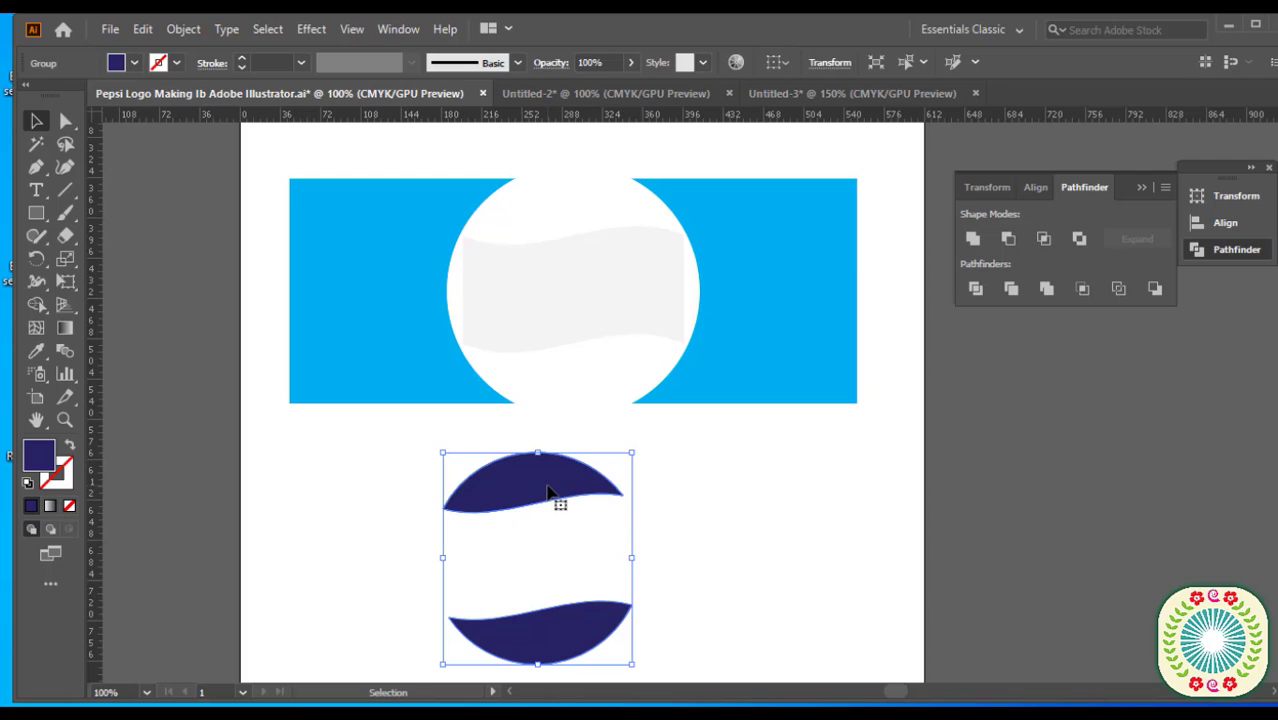
{"action": "left_click_drag", "start_coordinate": [548, 490], "coordinate": [585, 232]}
{"action": "left_click", "coordinate": [552, 476]}
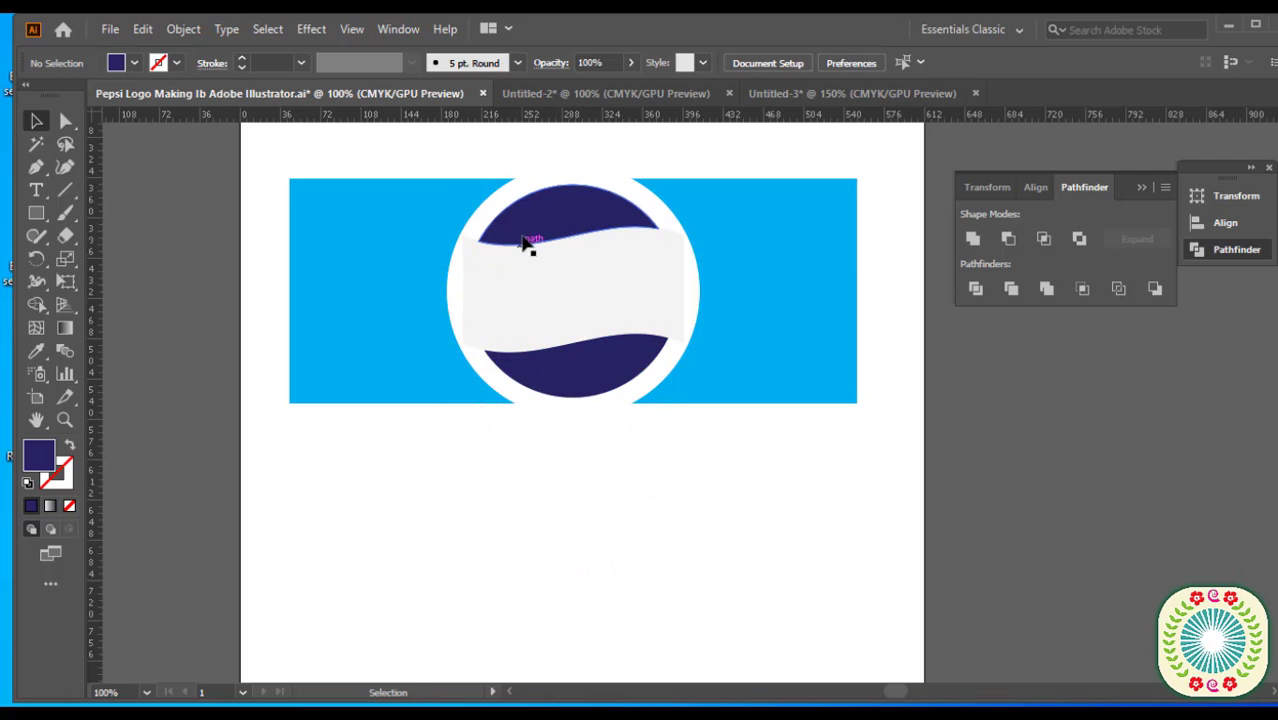
Align the light grey wavy band and the white circle on their horizontal and vertical centres.
{"action": "left_click", "coordinate": [548, 294]}
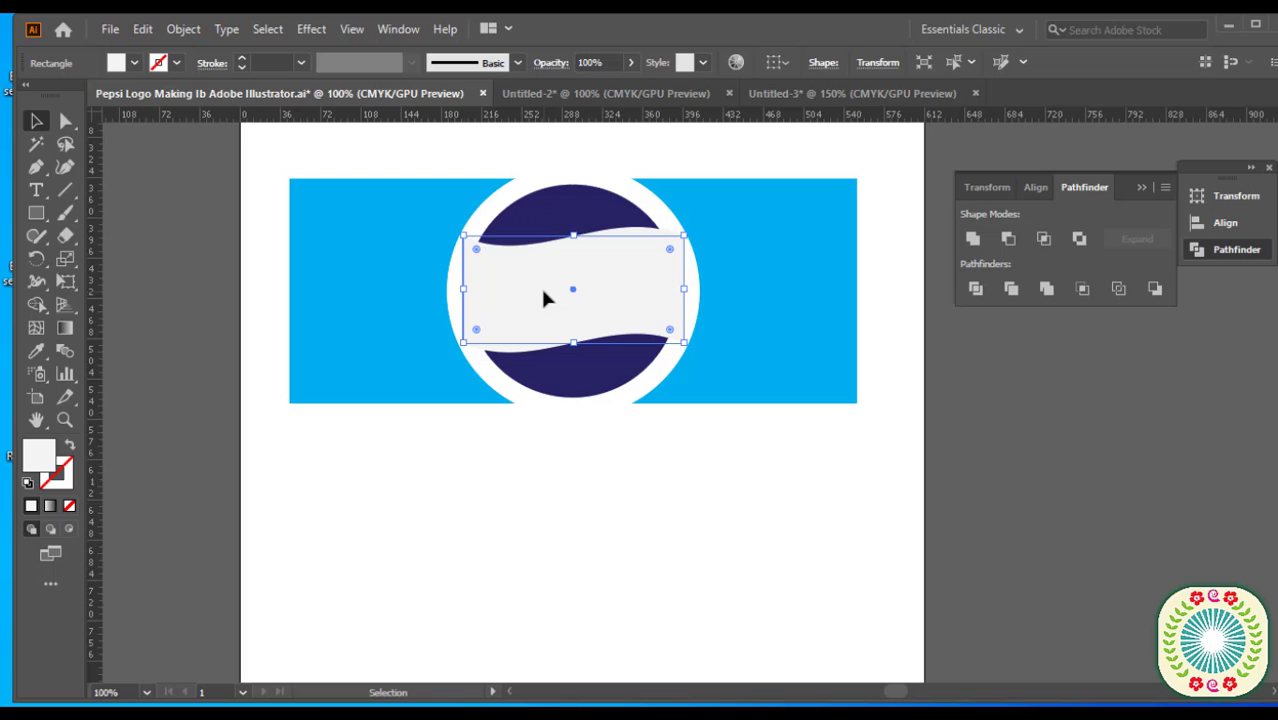
{"action": "left_click", "coordinate": [455, 258], "text": "shift"}
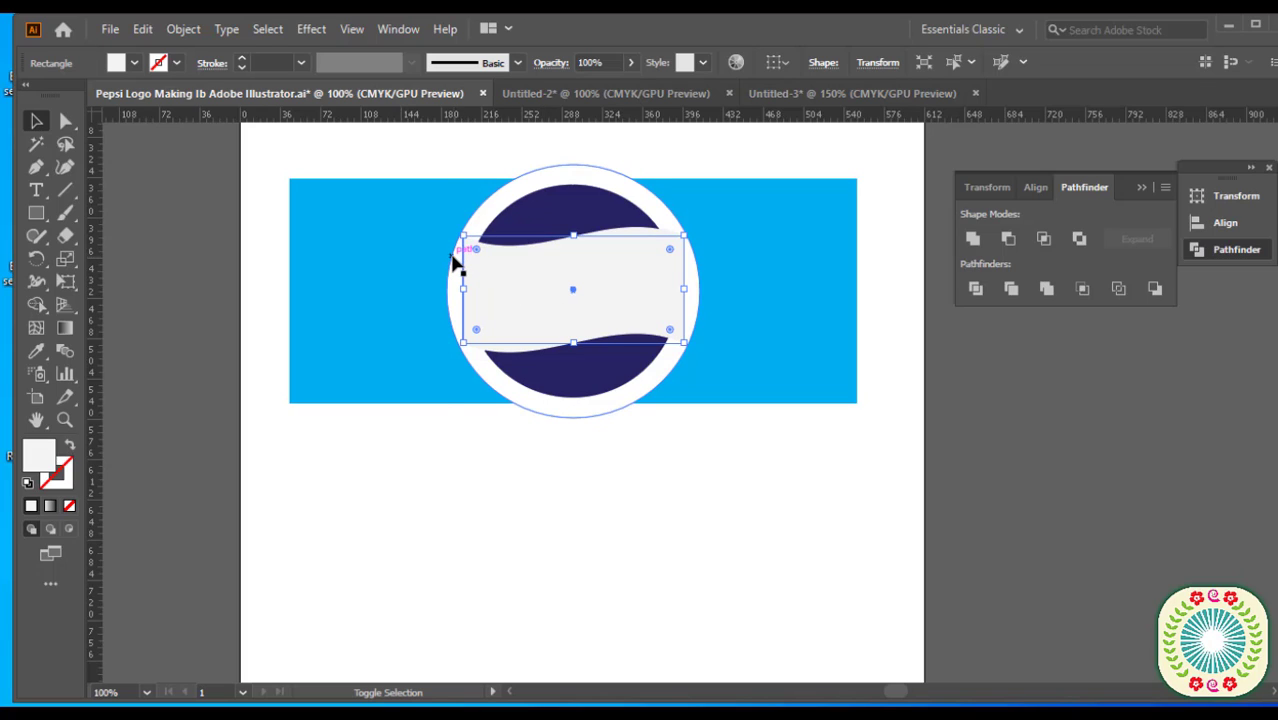
{"action": "left_click", "coordinate": [453, 259], "text": "shift"}
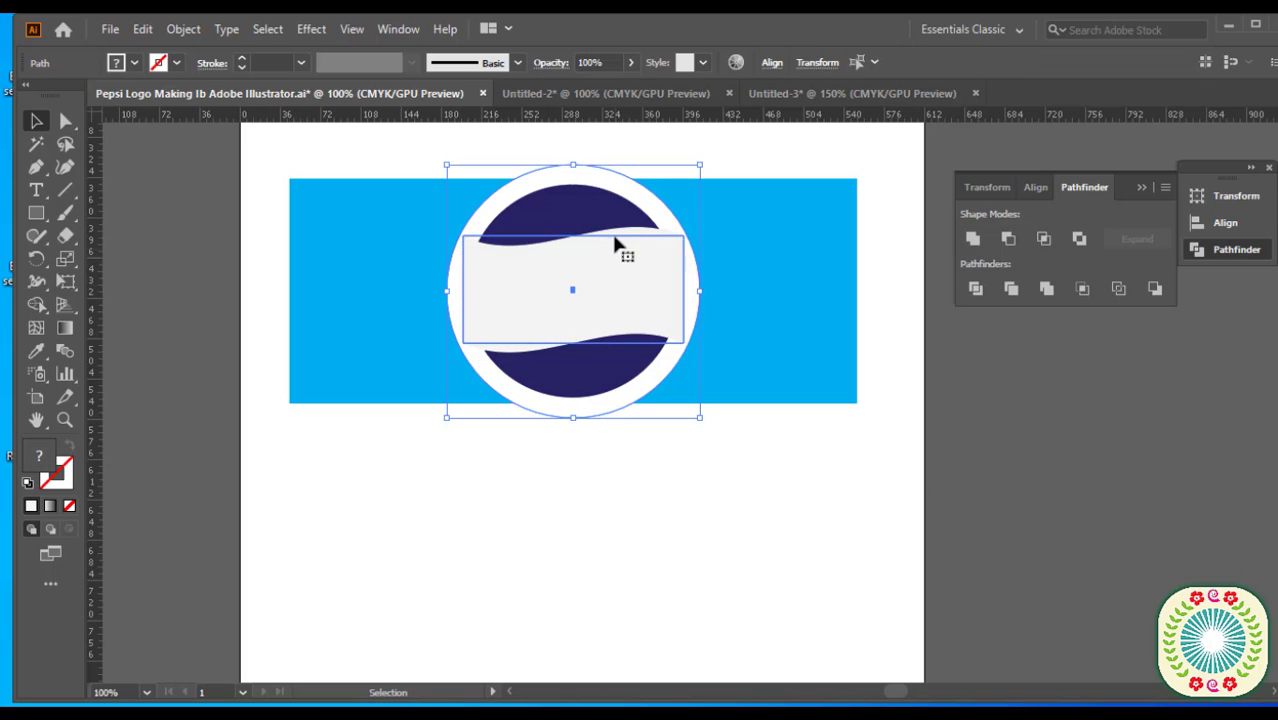
{"action": "left_click", "coordinate": [772, 63]}
{"action": "left_click", "coordinate": [614, 118]}
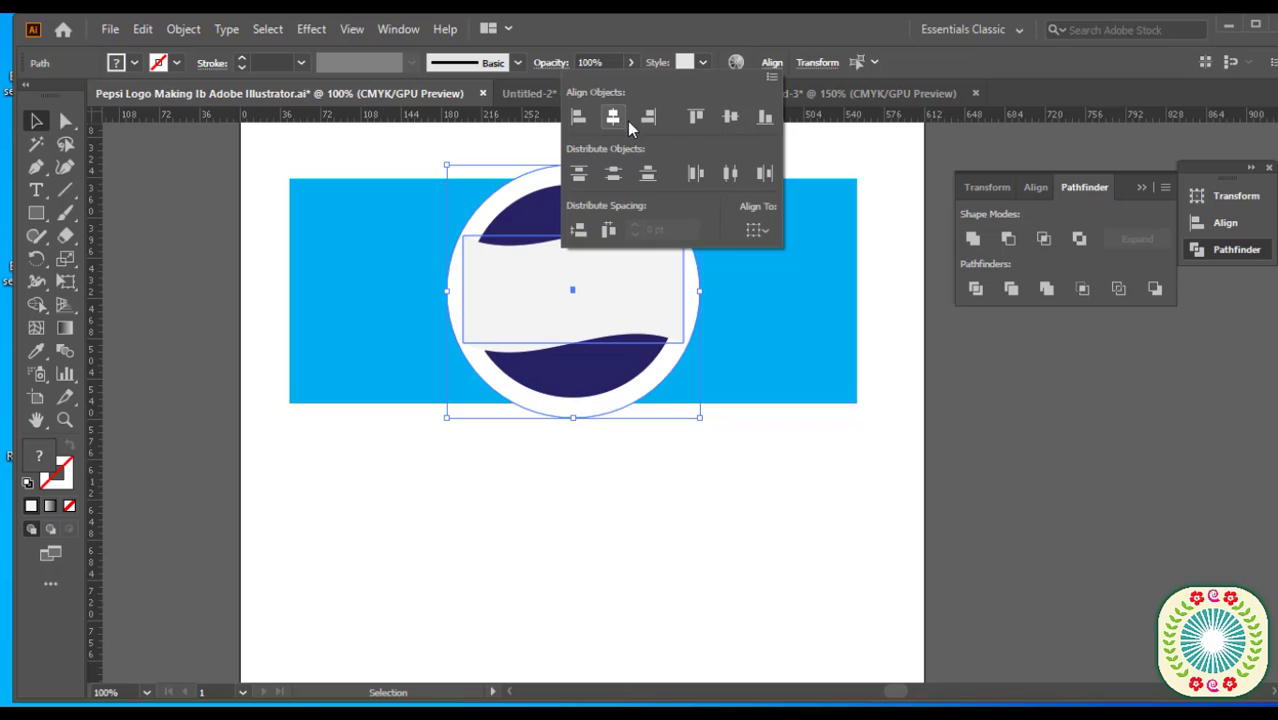
{"action": "left_click", "coordinate": [730, 118]}
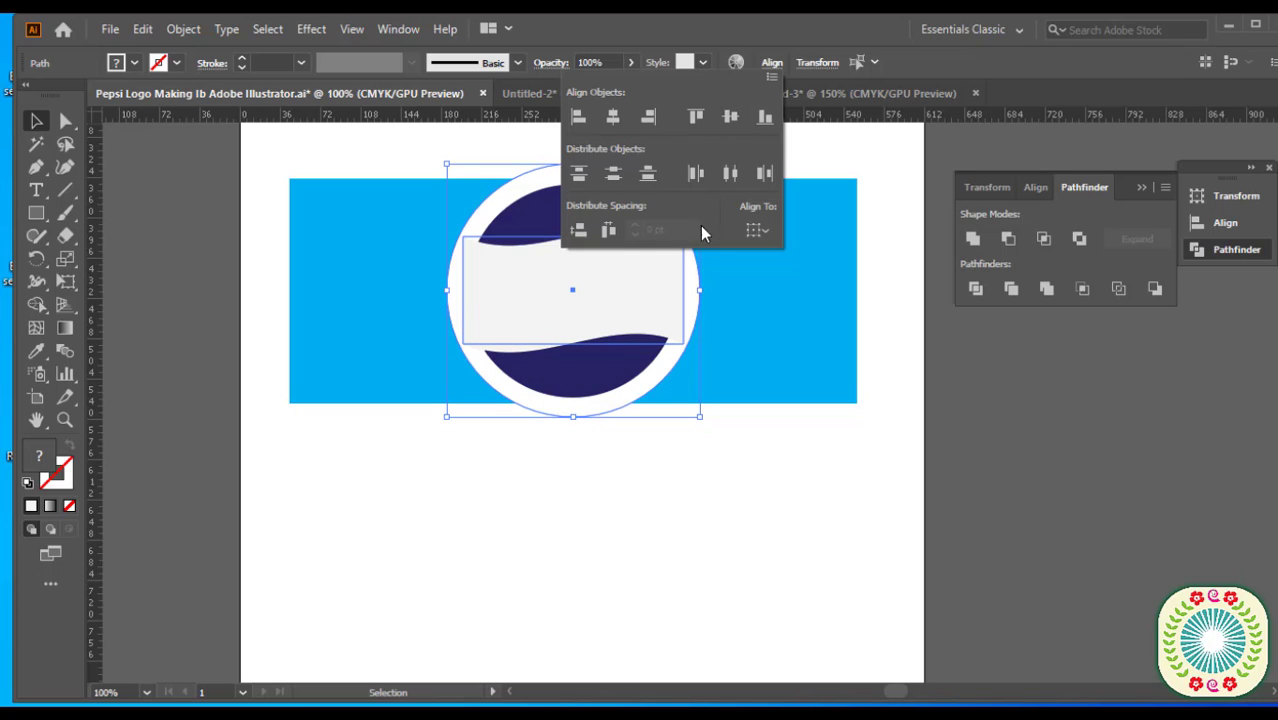
{"action": "left_click", "coordinate": [593, 454]}
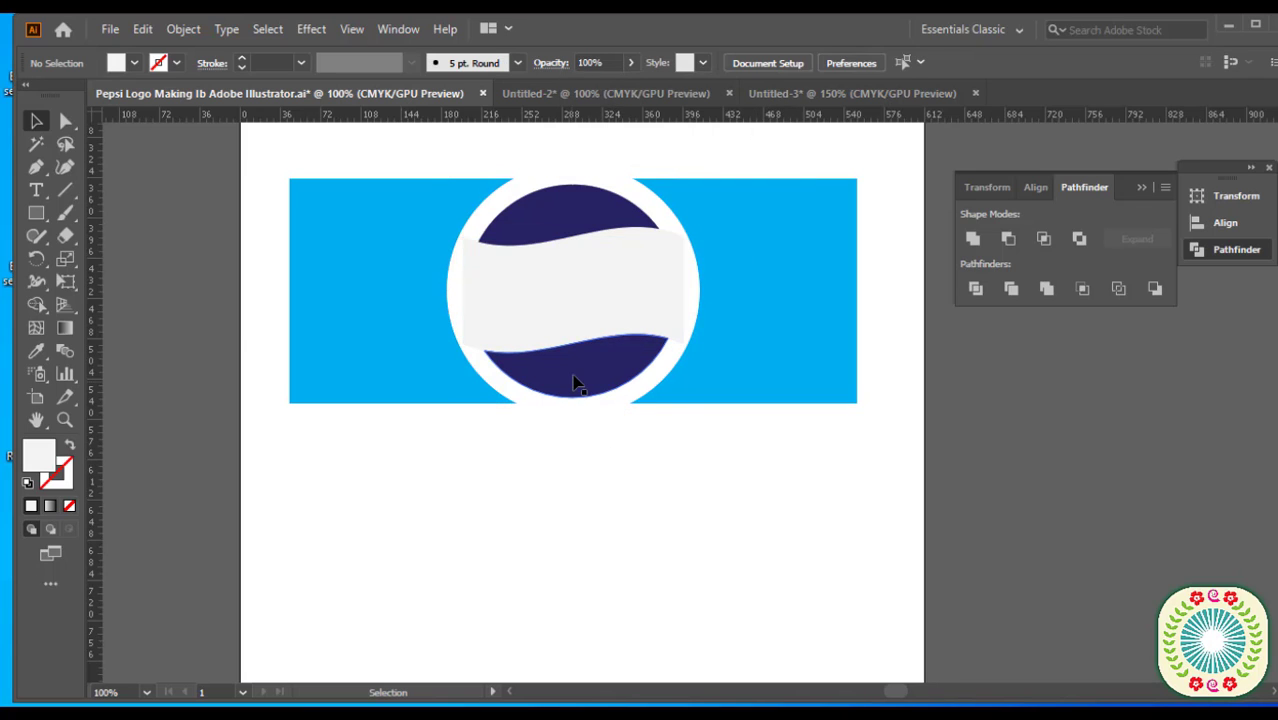
Ungroup the two navy wave segments and recolour the upper one red and the lower one blue, sampling the reference logo with the Eyedropper.
{"action": "left_click", "coordinate": [575, 381]}
{"action": "right_click", "coordinate": [575, 381]}
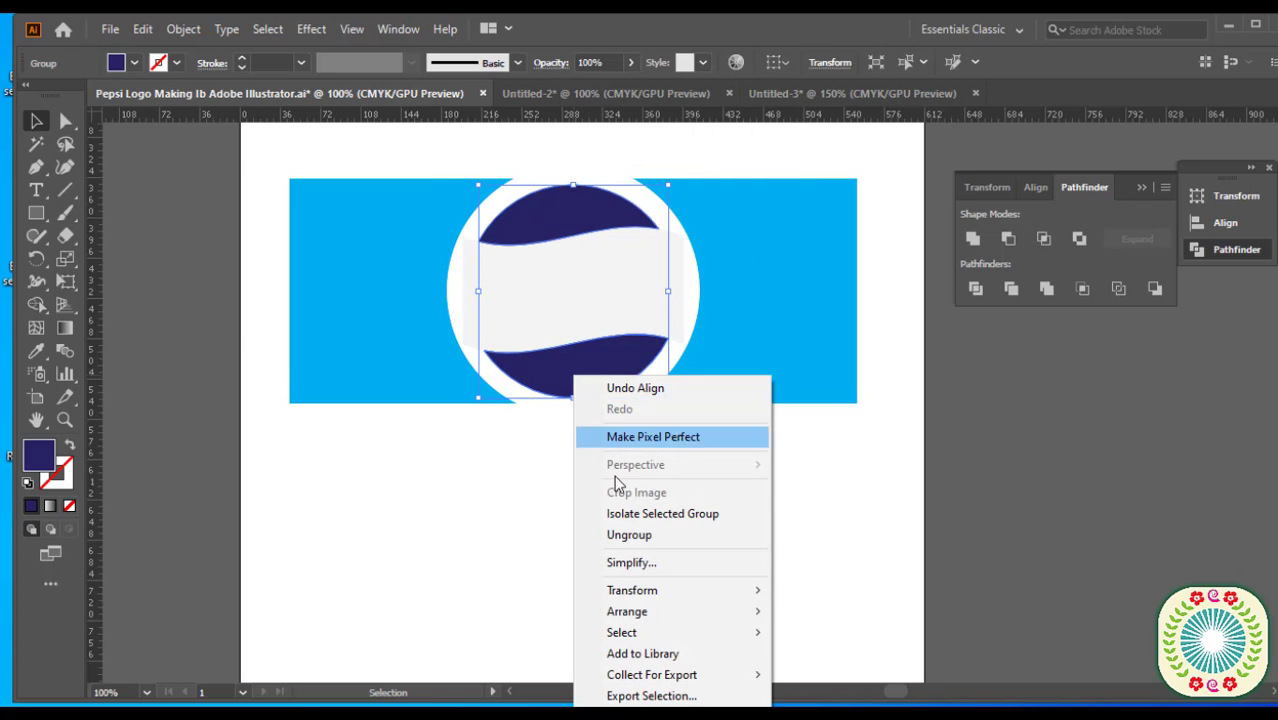
{"action": "left_click_drag", "start_coordinate": [531, 229], "coordinate": [557, 494]}
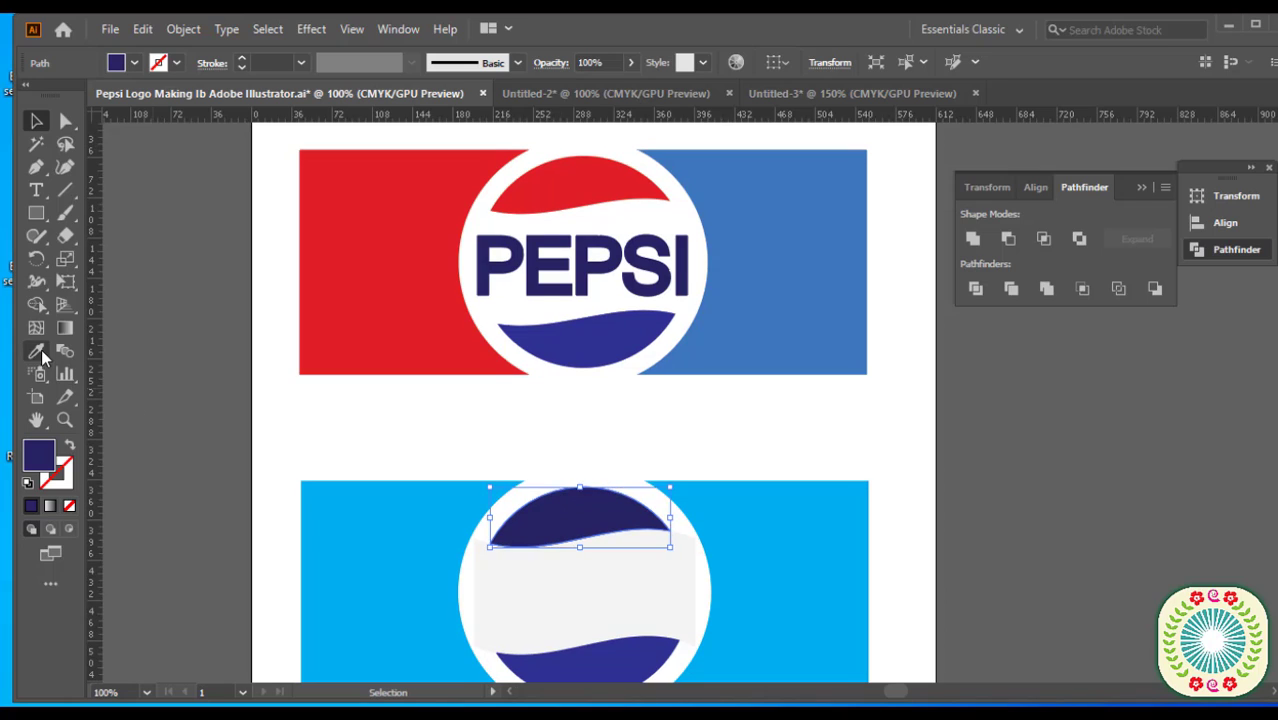
{"action": "left_click", "coordinate": [36, 350]}
{"action": "left_click", "coordinate": [556, 196]}
{"action": "left_click", "coordinate": [36, 121]}
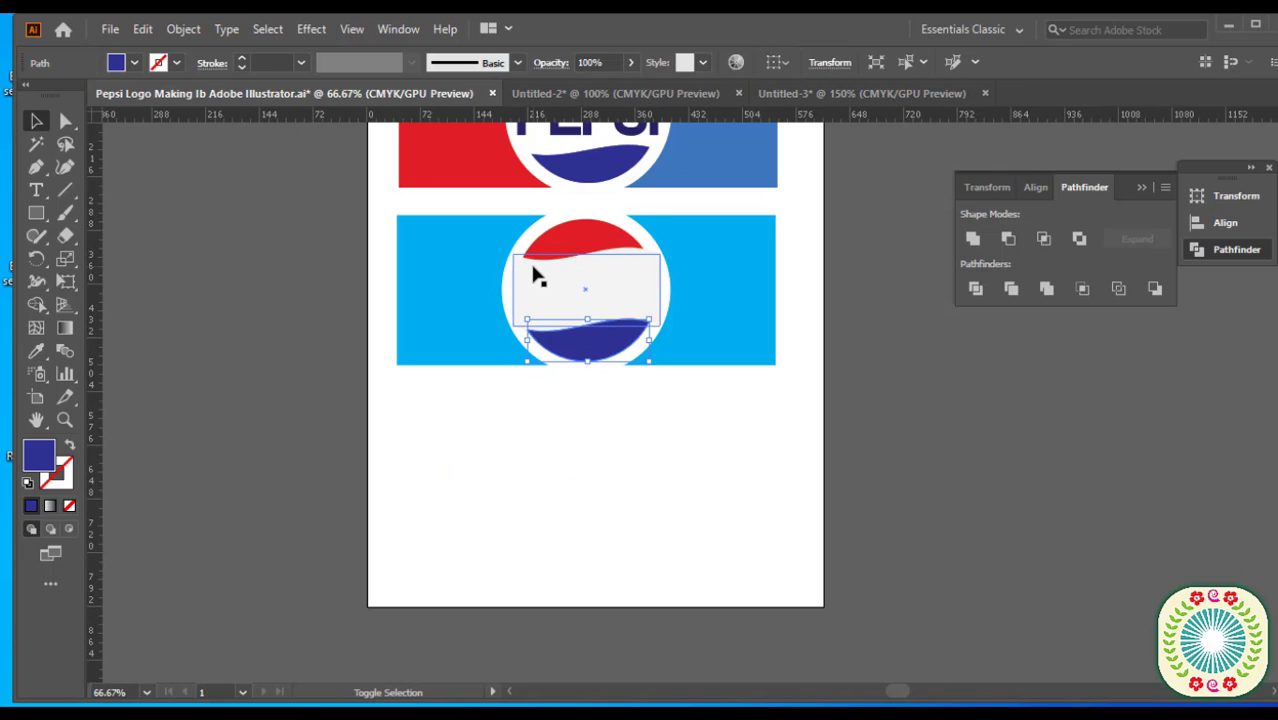
Group the light grey band, the red and blue wave segments and the white circle.
{"action": "left_click", "coordinate": [531, 264], "text": "shift"}
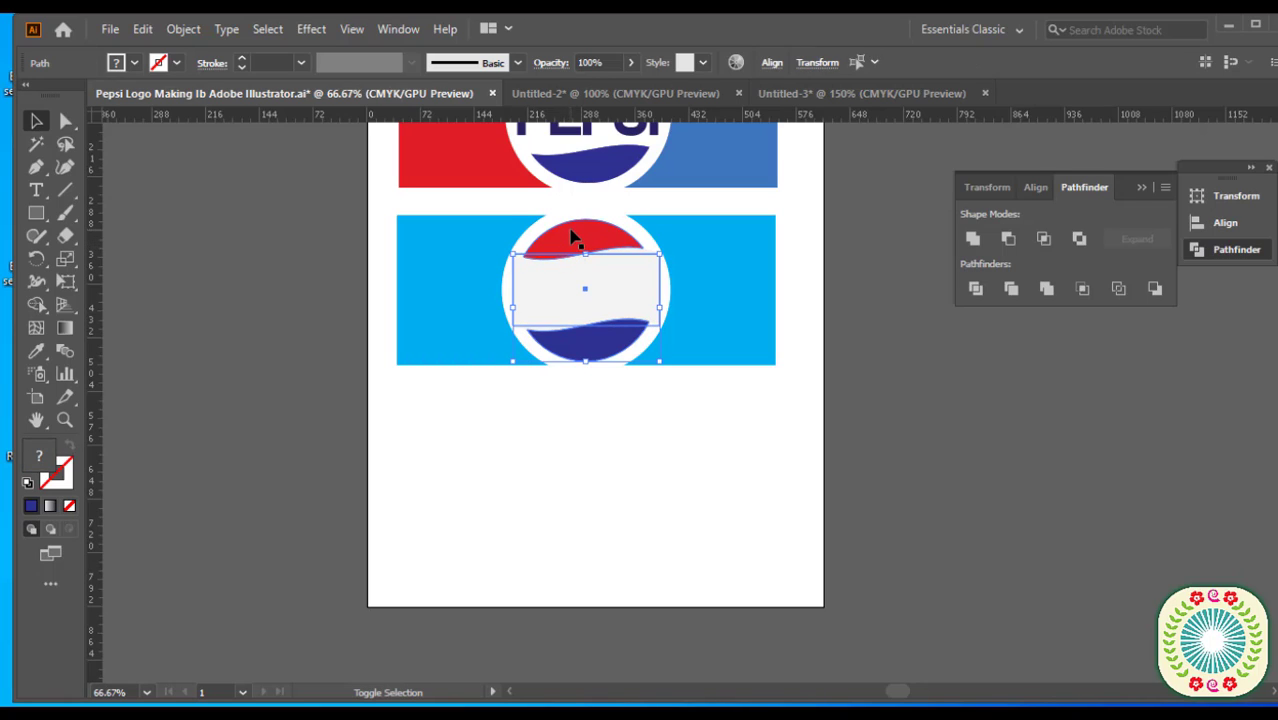
{"action": "left_click", "coordinate": [572, 236], "text": "shift"}
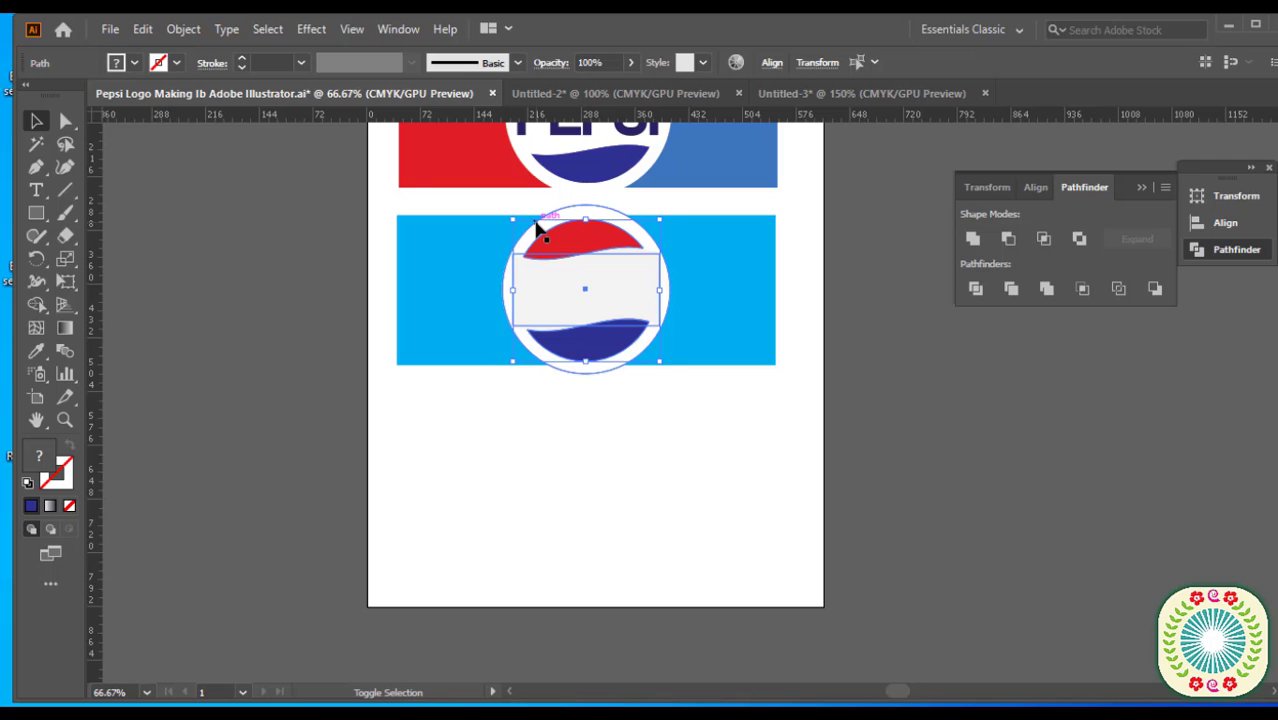
{"action": "left_click", "coordinate": [537, 230], "text": "shift"}
{"action": "right_click", "coordinate": [556, 255]}
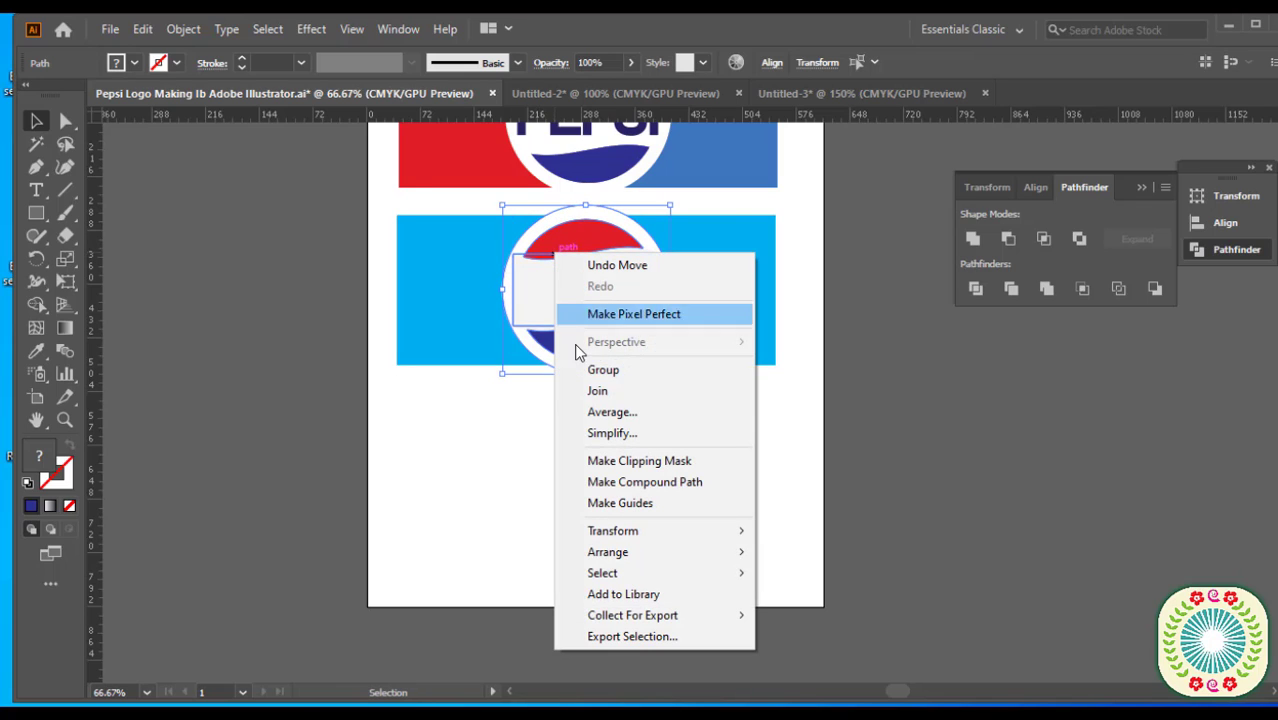
{"action": "left_click", "coordinate": [602, 377]}
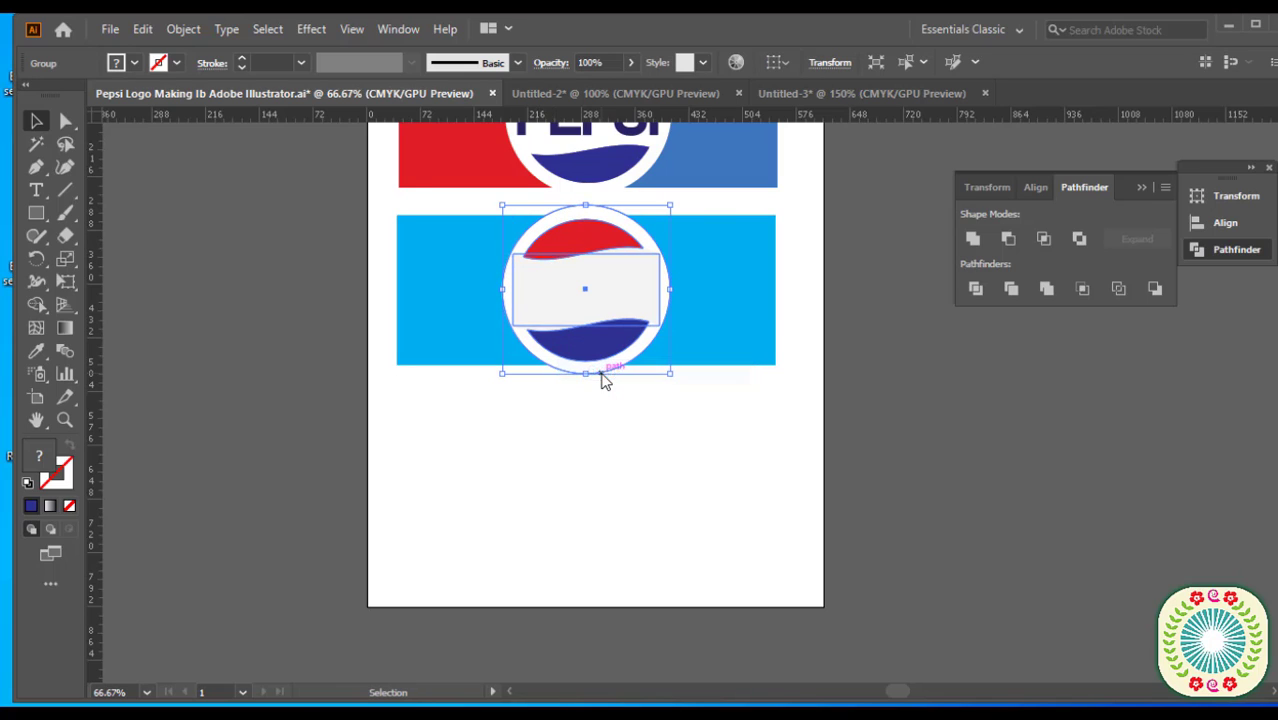
{"action": "left_click", "coordinate": [602, 456]}
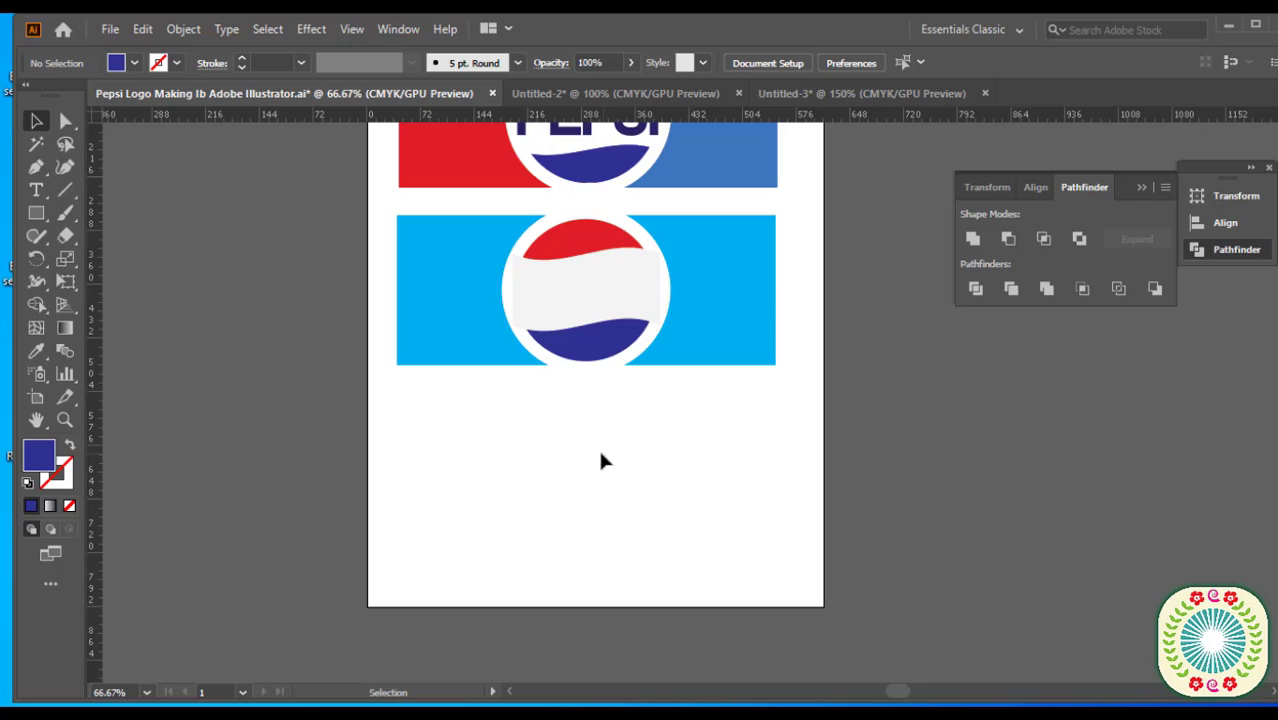
Divide the whole lower logo, including the light blue rectangle, with Pathfinder and ungroup the resulting pieces.
{"action": "left_click", "coordinate": [421, 259]}
{"action": "left_click_drag", "start_coordinate": [382, 197], "coordinate": [744, 385]}
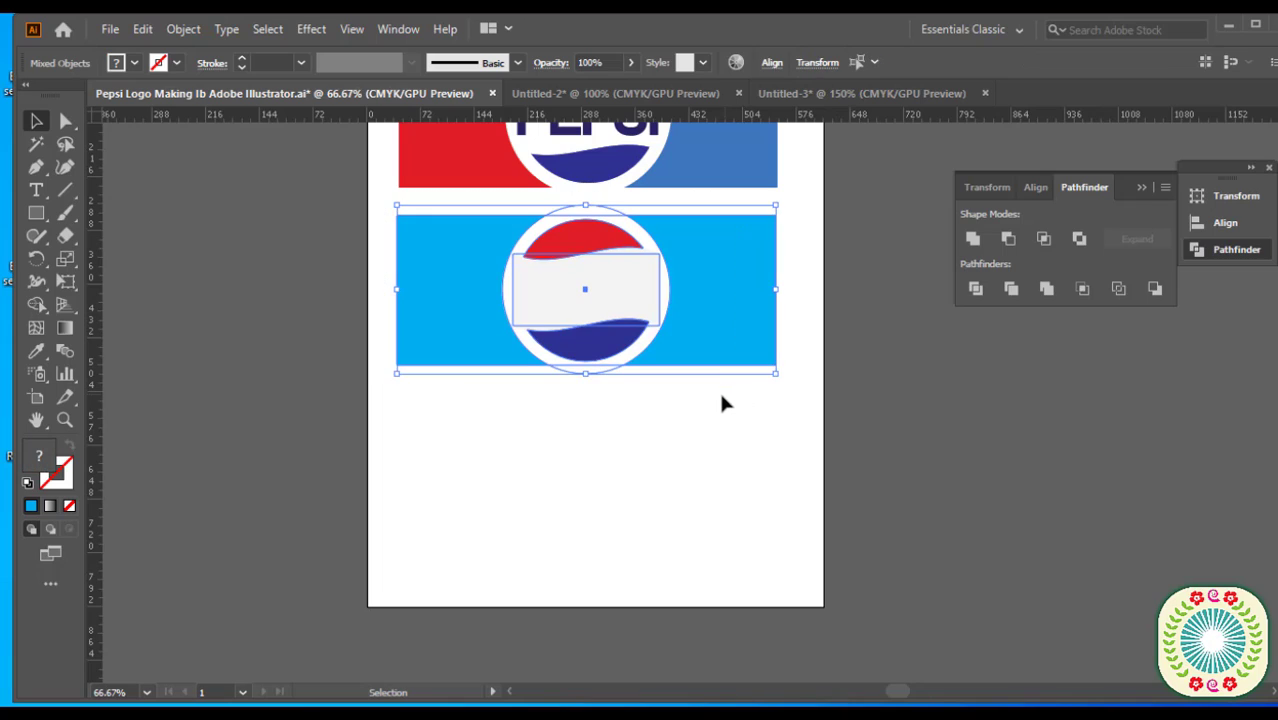
{"action": "left_click", "coordinate": [975, 289]}
{"action": "right_click", "coordinate": [464, 320]}
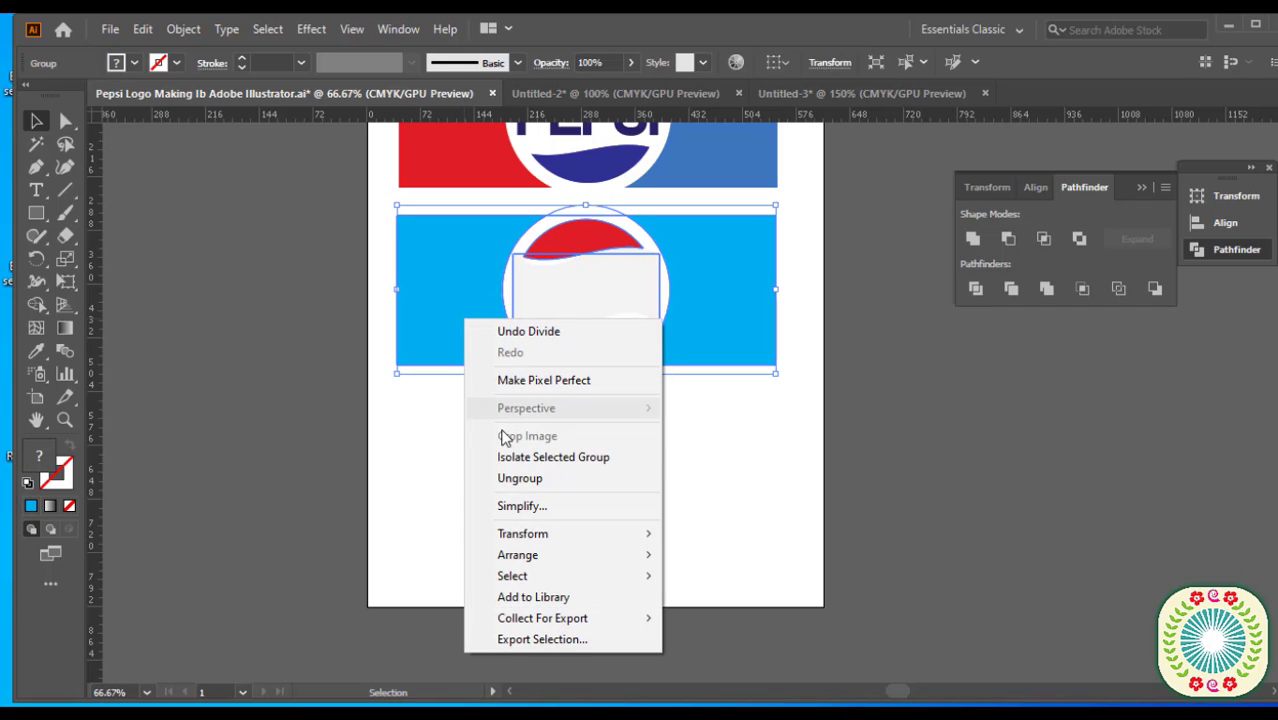
{"action": "left_click", "coordinate": [520, 479]}
Recolour the logo's left background panel red and its right panel medium blue by sampling the reference panels with the Eyedropper.
{"action": "left_click", "coordinate": [456, 314]}
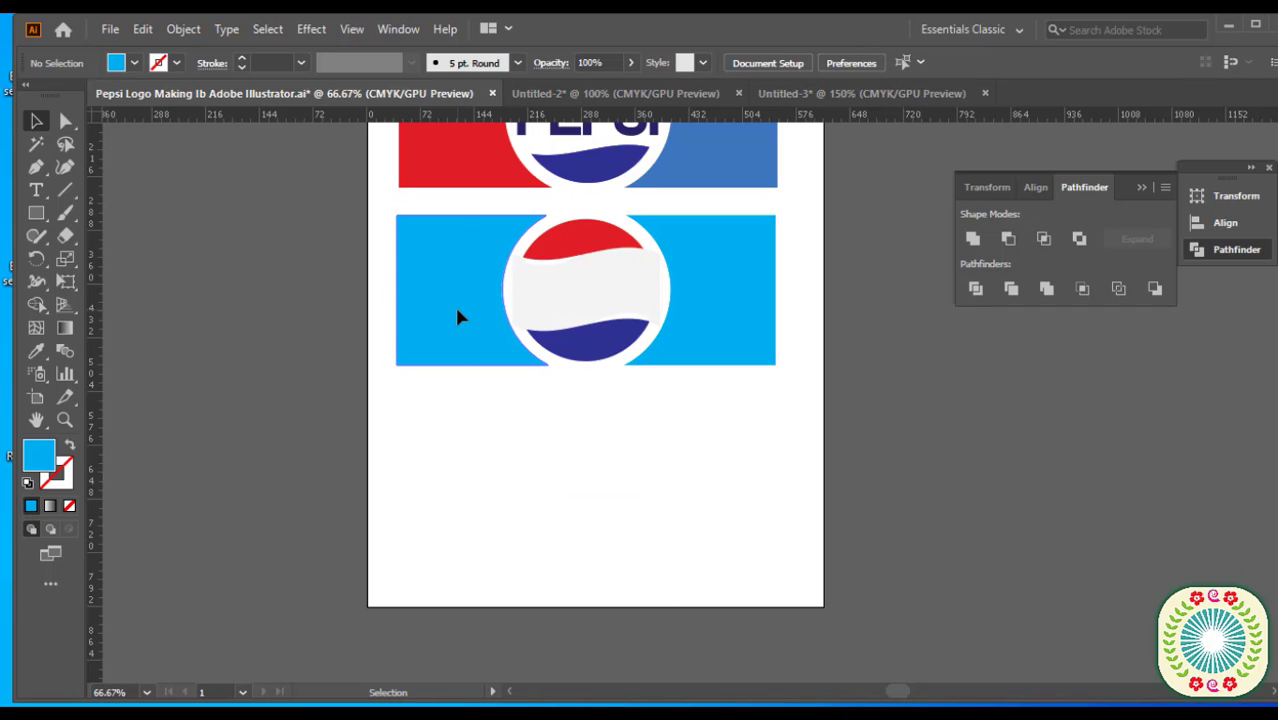
{"action": "key", "text": "ctrl+="}
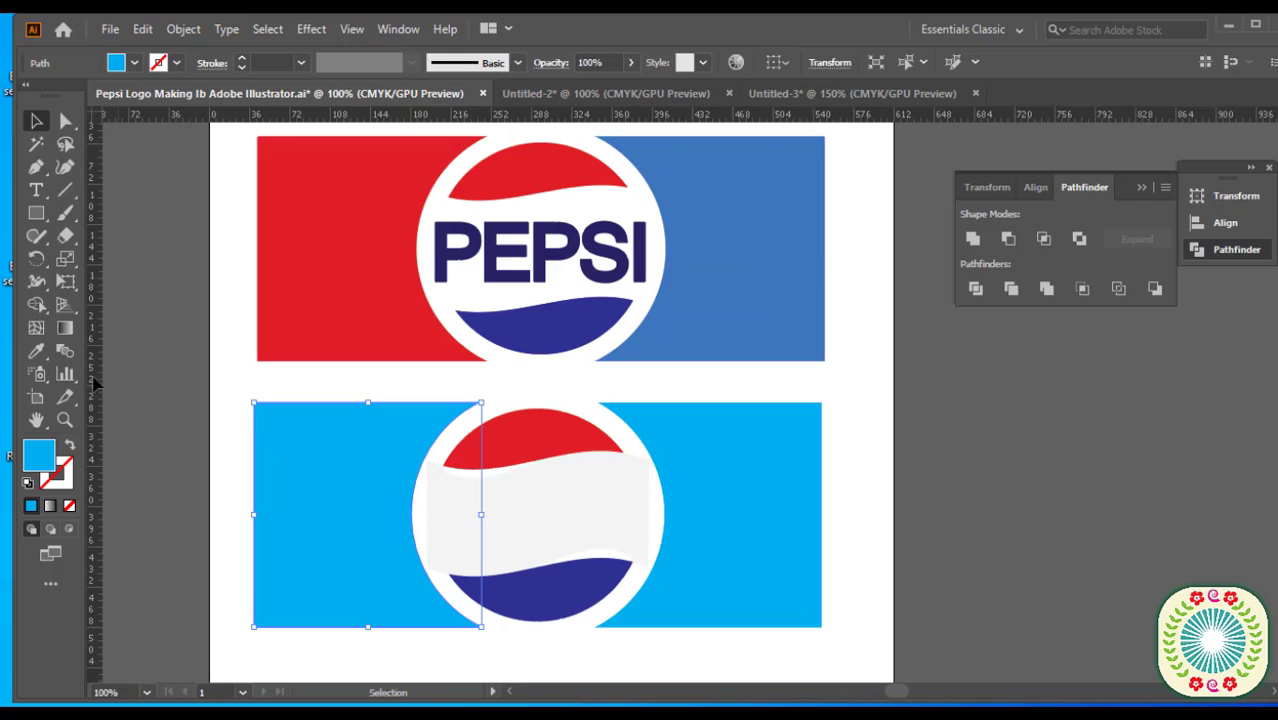
{"action": "left_click", "coordinate": [38, 351]}
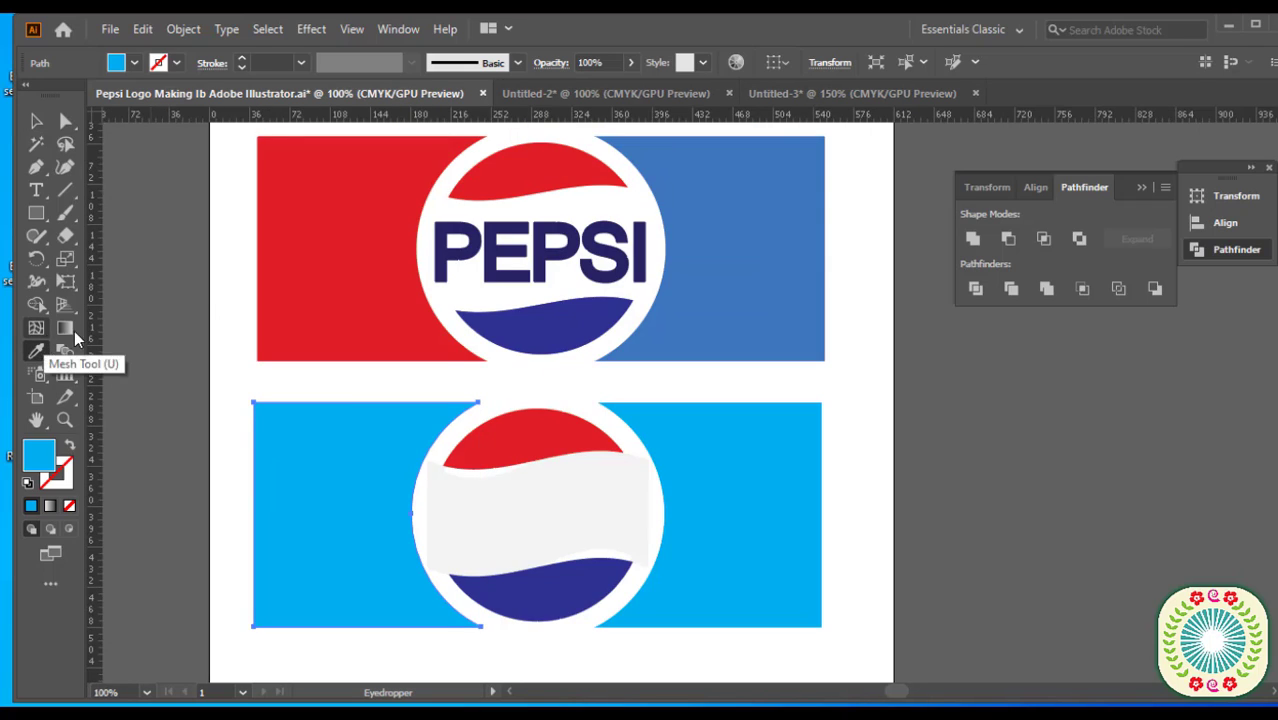
{"action": "left_click", "coordinate": [343, 253]}
{"action": "left_click", "coordinate": [36, 121]}
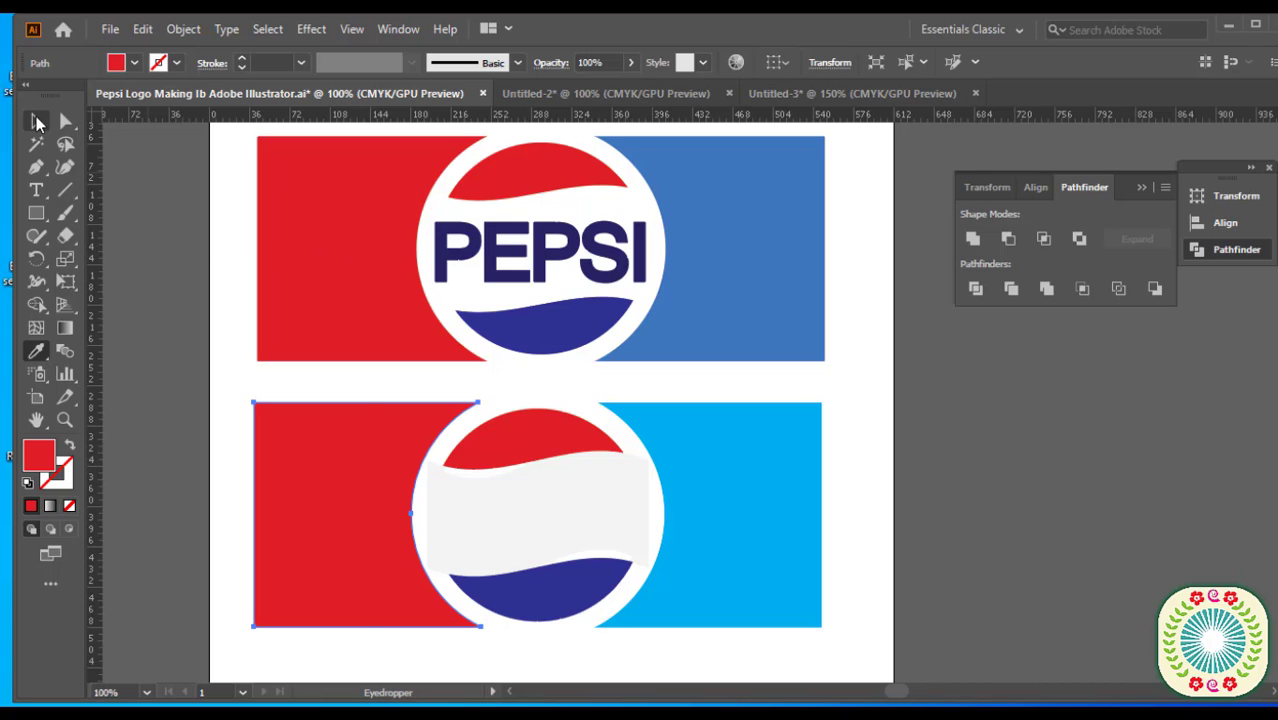
{"action": "left_click", "coordinate": [740, 456]}
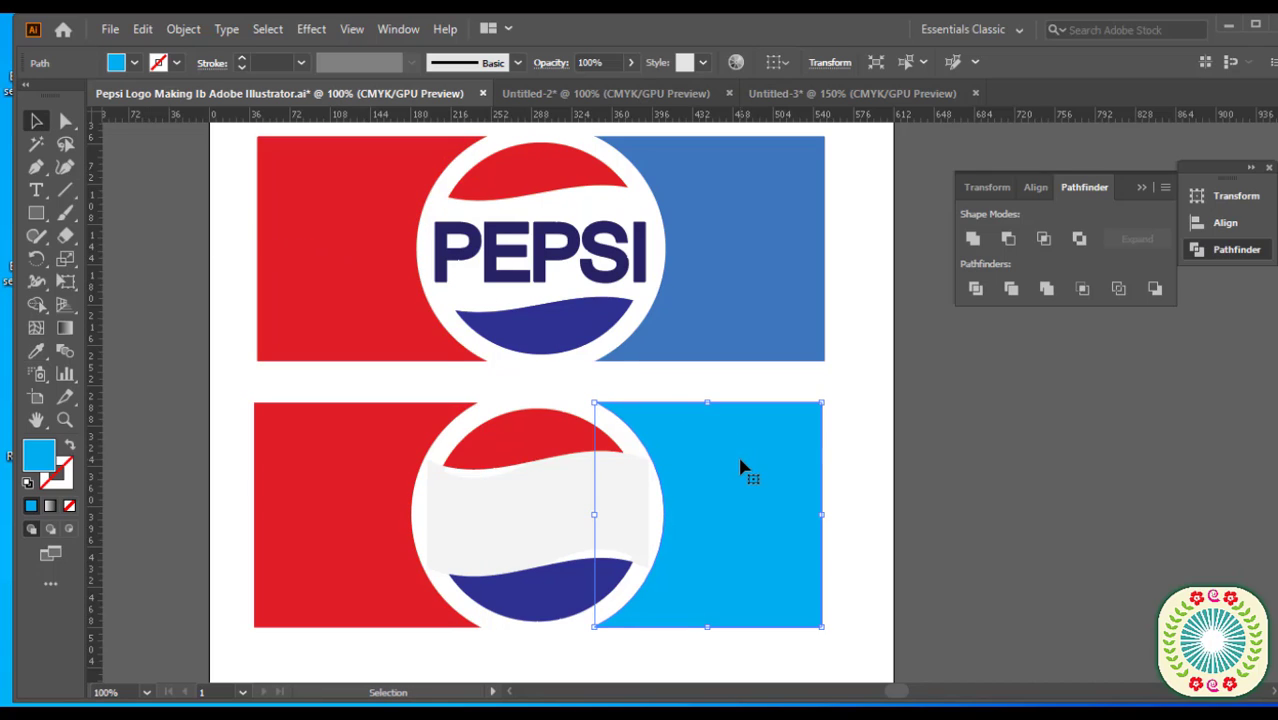
{"action": "left_click", "coordinate": [36, 351]}
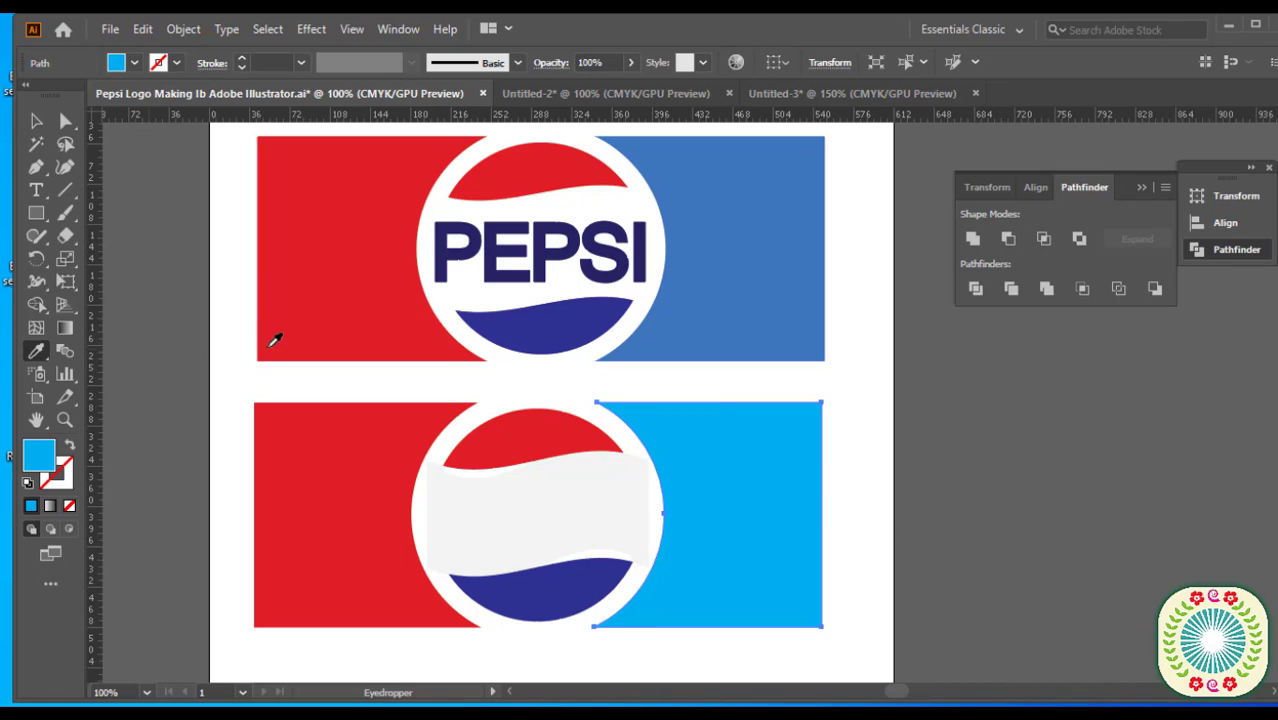
{"action": "left_click", "coordinate": [716, 312]}
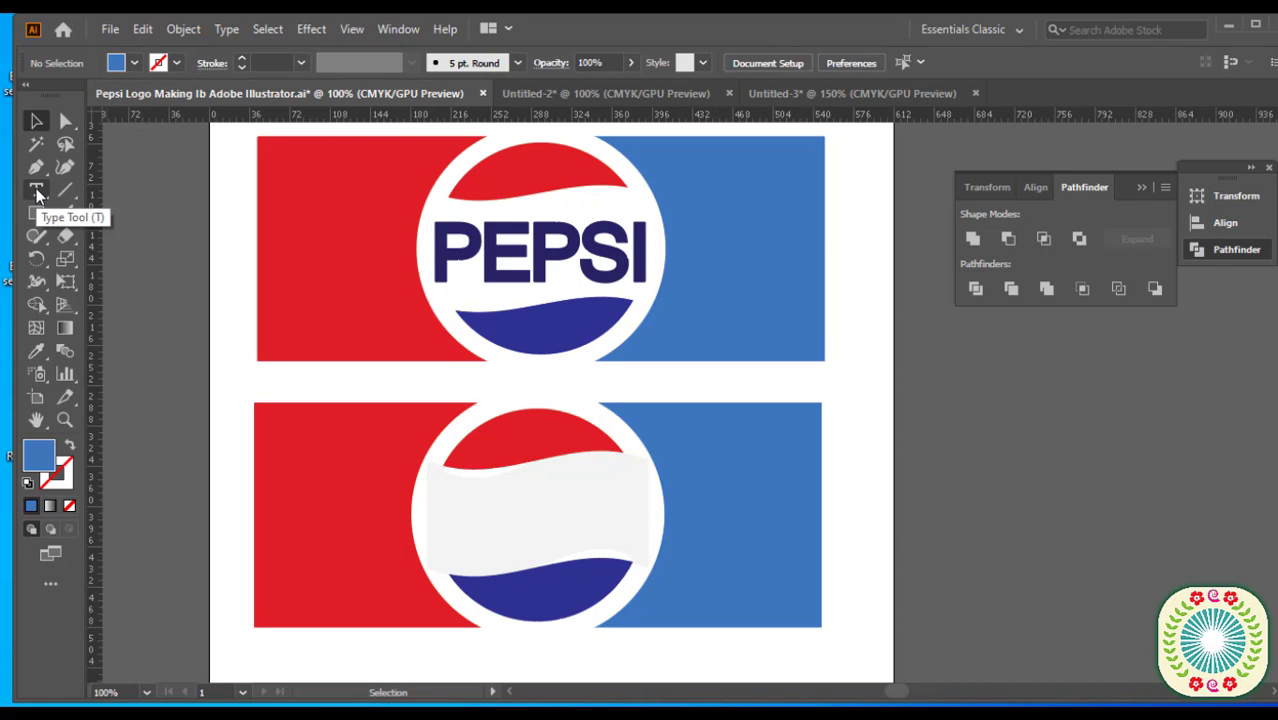
Add the text PEPSI over the light grey band in the lower logo.
{"action": "left_click", "coordinate": [36, 191]}
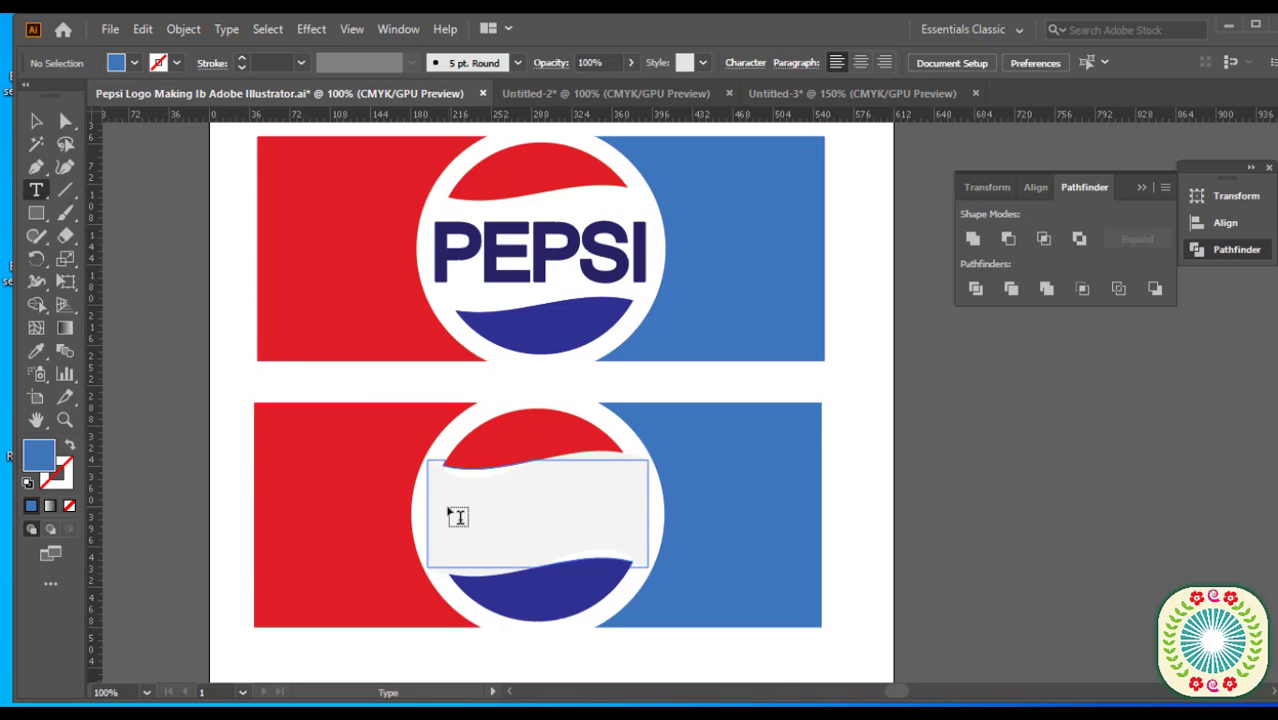
{"action": "left_click", "coordinate": [457, 516]}
{"action": "type", "text": "P"}
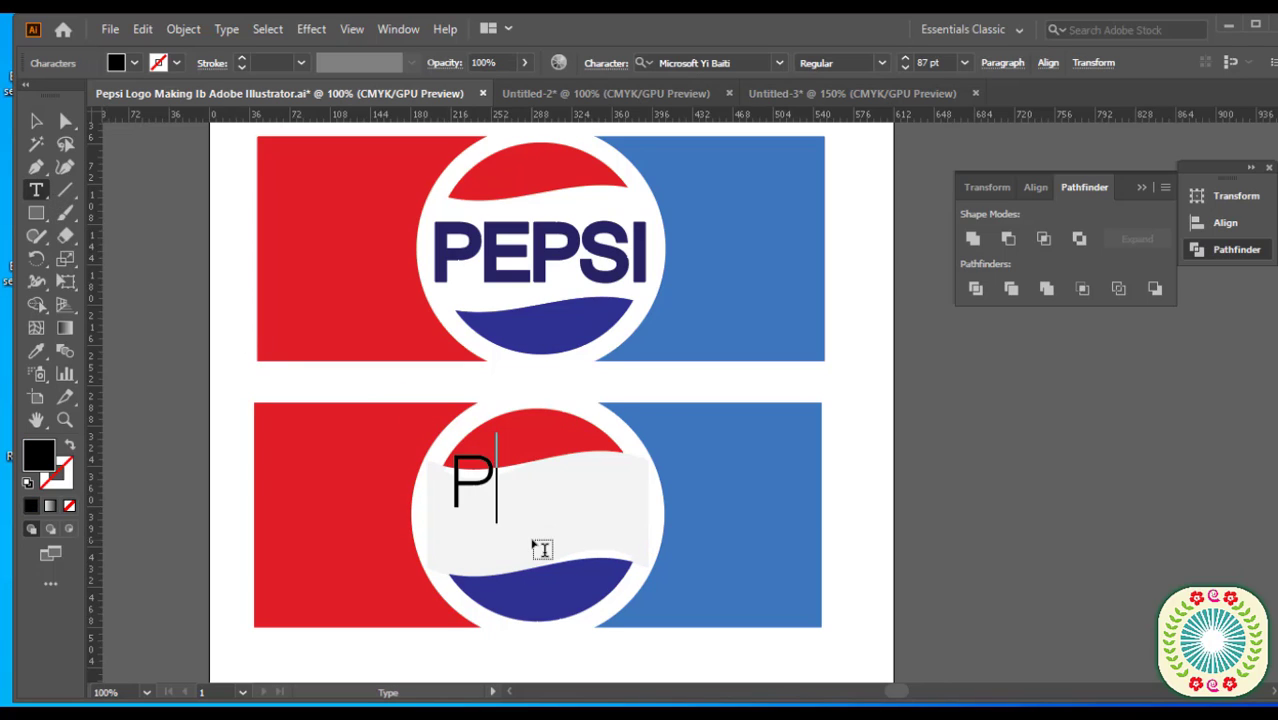
{"action": "type", "text": "EPSI"}
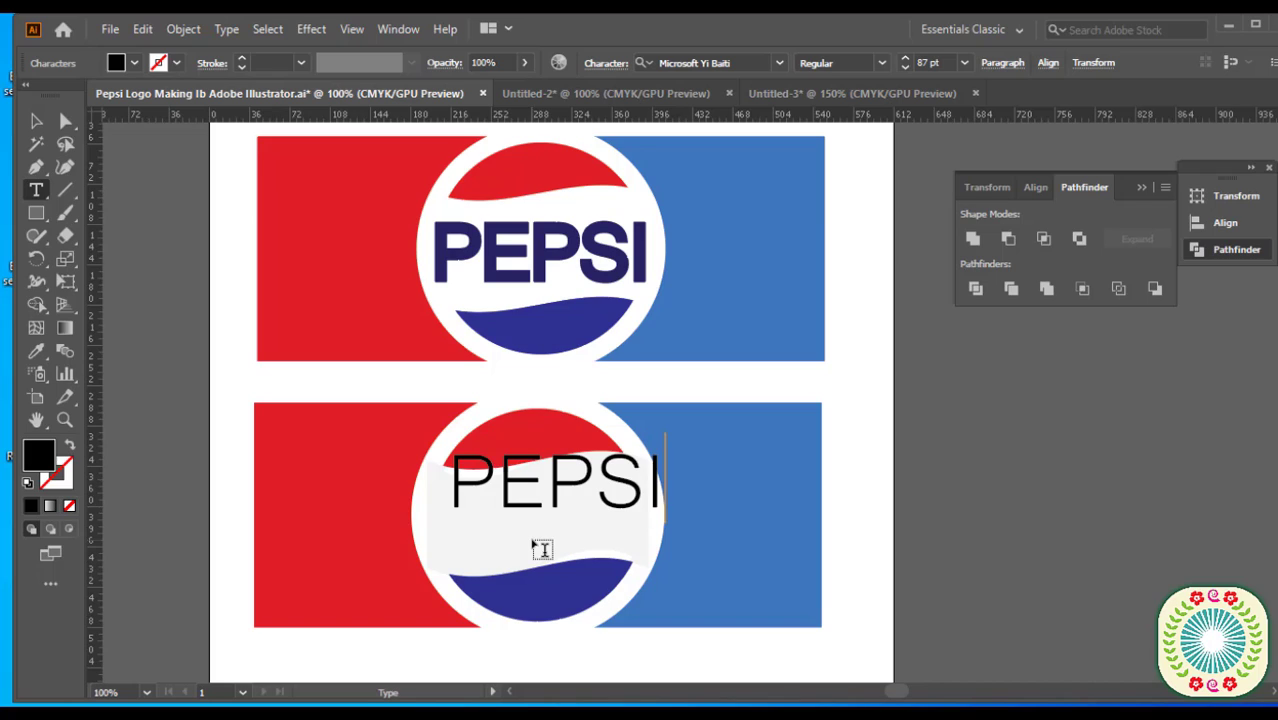
{"action": "left_click", "coordinate": [36, 121]}
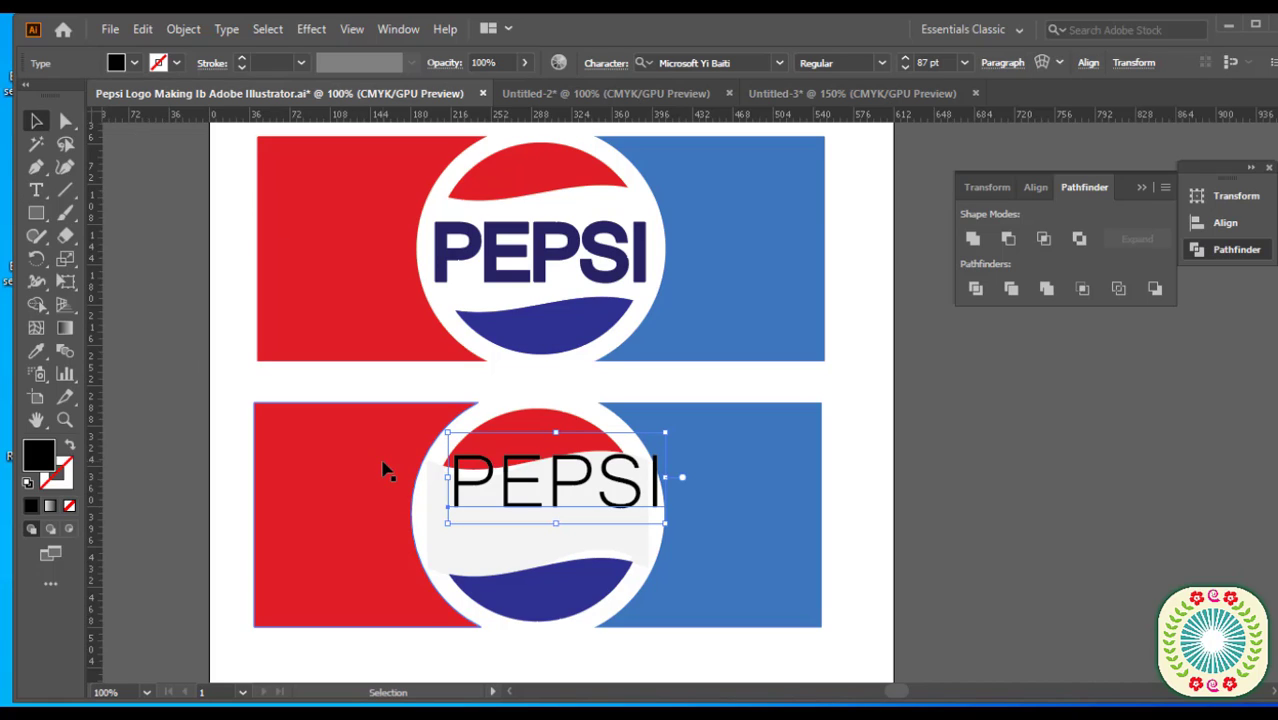
{"action": "left_click", "coordinate": [437, 643]}
Group the red and blue background panels of the lower logo.
{"action": "left_click", "coordinate": [381, 481]}
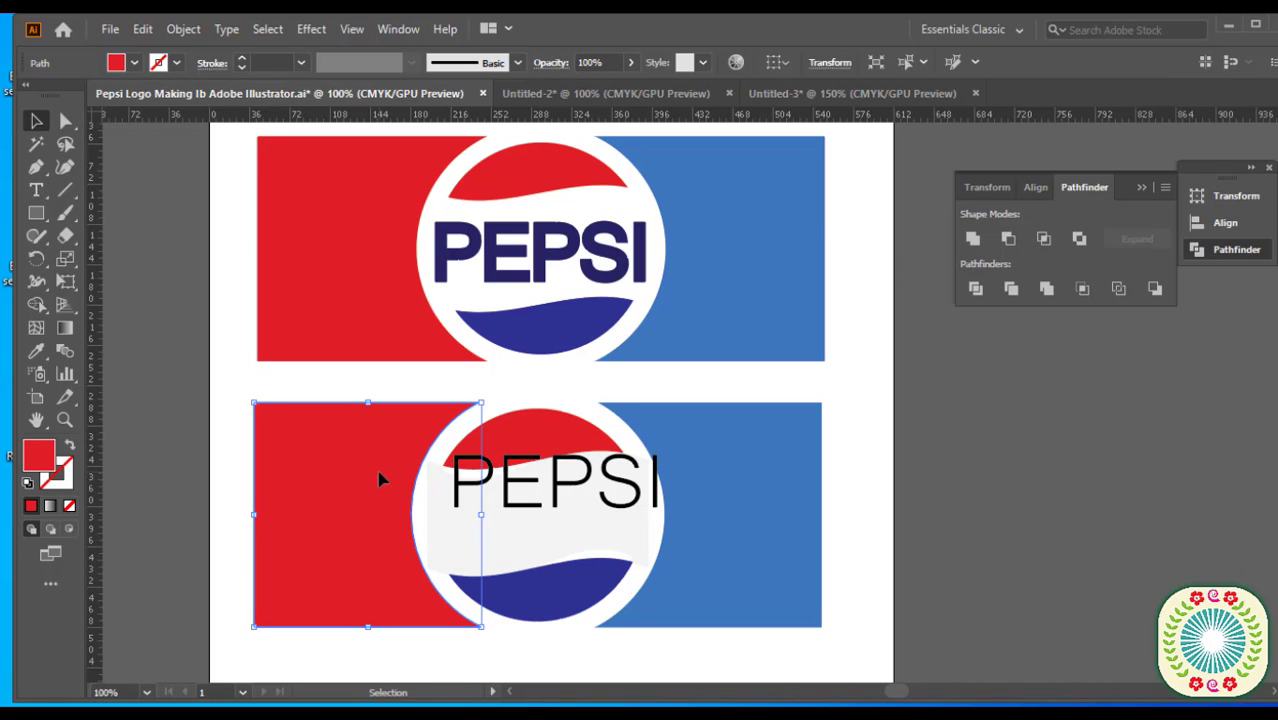
{"action": "left_click", "coordinate": [747, 486], "text": "shift"}
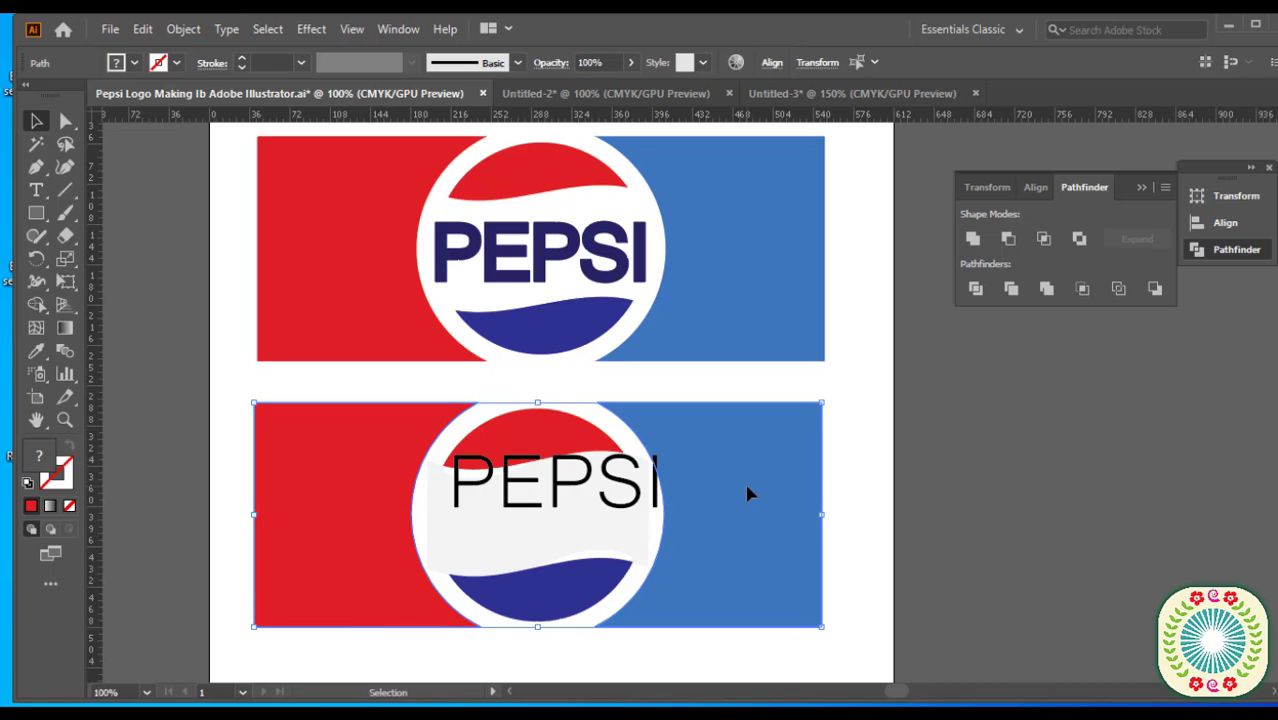
{"action": "right_click", "coordinate": [747, 486]}
{"action": "left_click", "coordinate": [556, 599]}
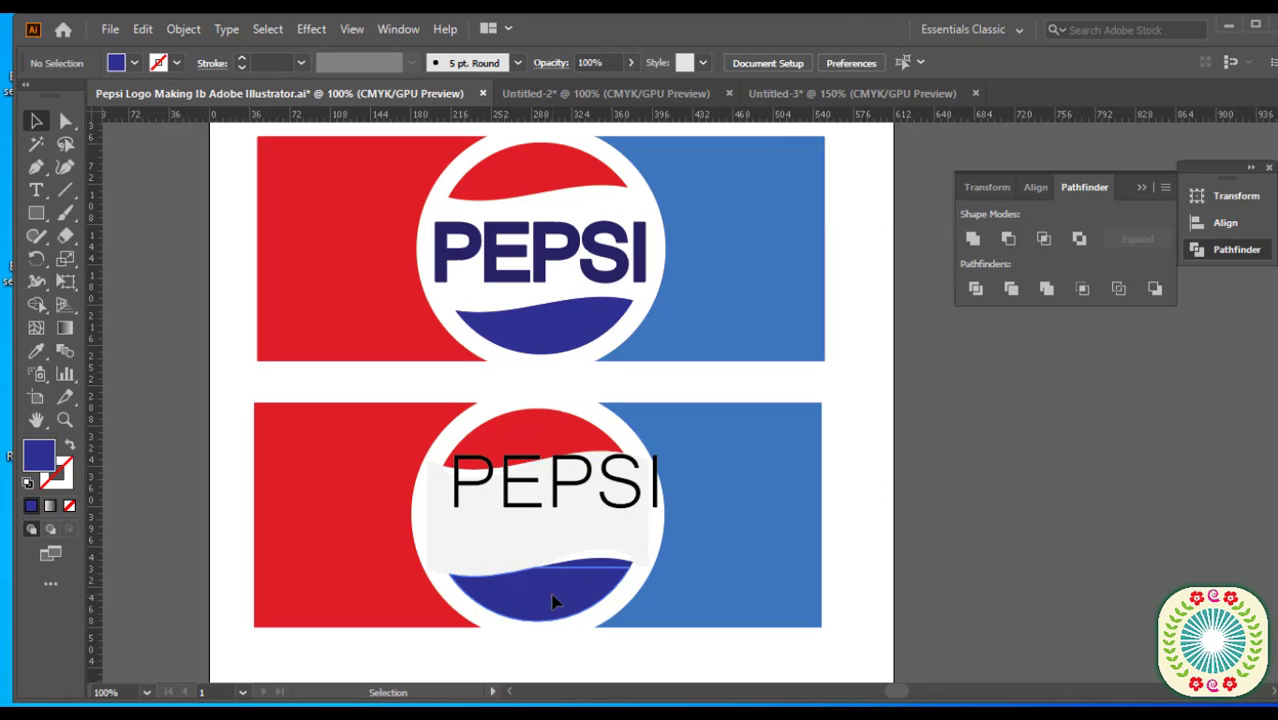
Group the red and blue wave segments with the white circle and the light grey band.
{"action": "left_click", "coordinate": [556, 599], "text": "shift"}
{"action": "left_click", "coordinate": [531, 437], "text": "shift"}
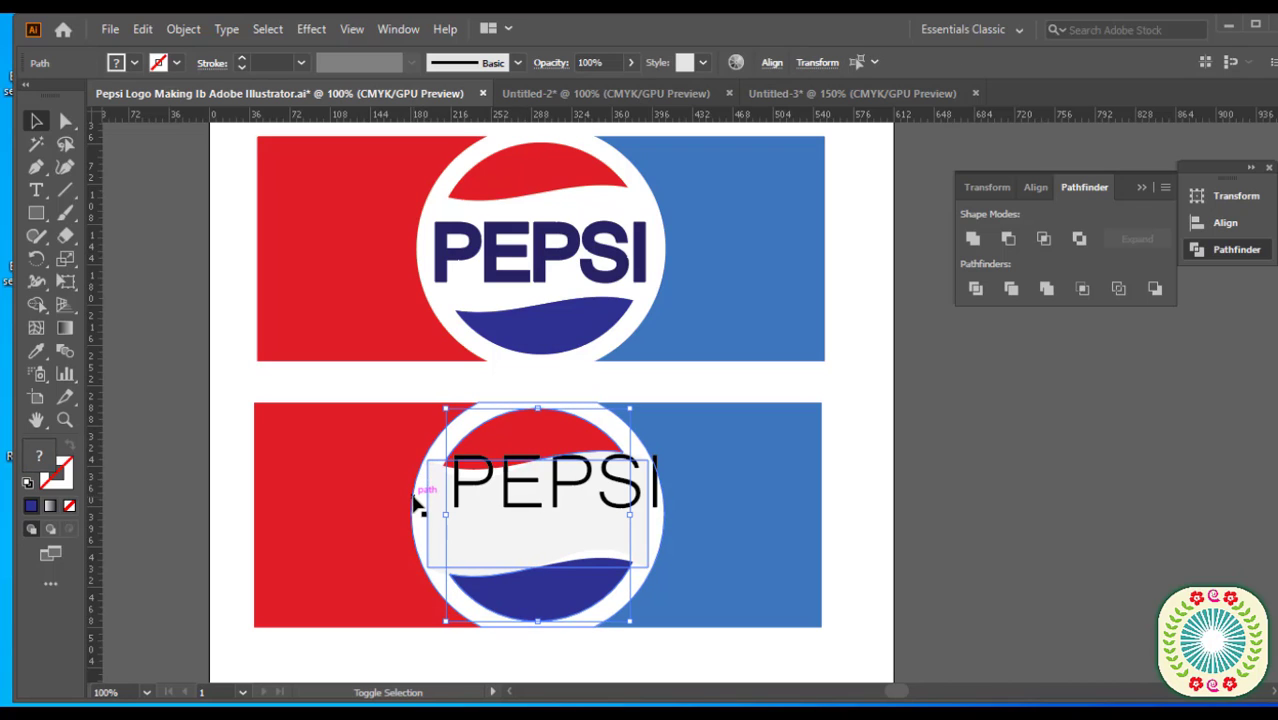
{"action": "left_click", "coordinate": [422, 520], "text": "shift"}
{"action": "right_click", "coordinate": [421, 519]}
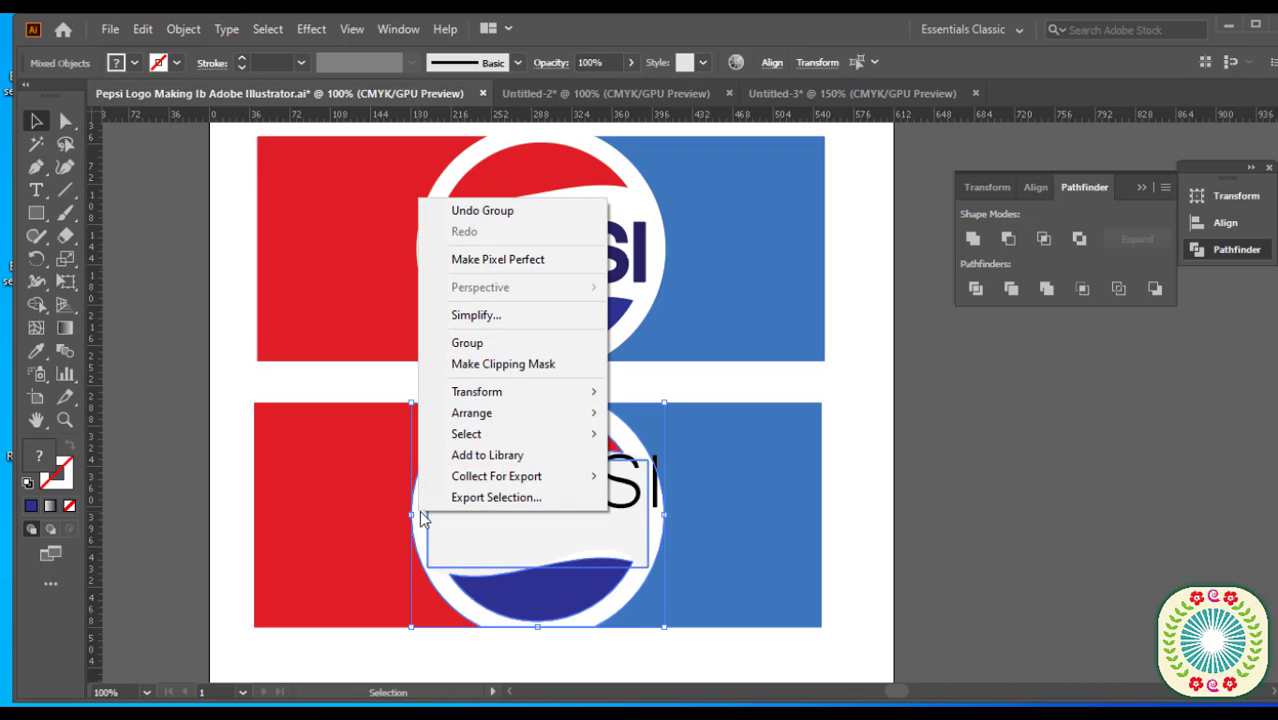
{"action": "left_click", "coordinate": [474, 342]}
{"action": "left_click", "coordinate": [355, 648]}
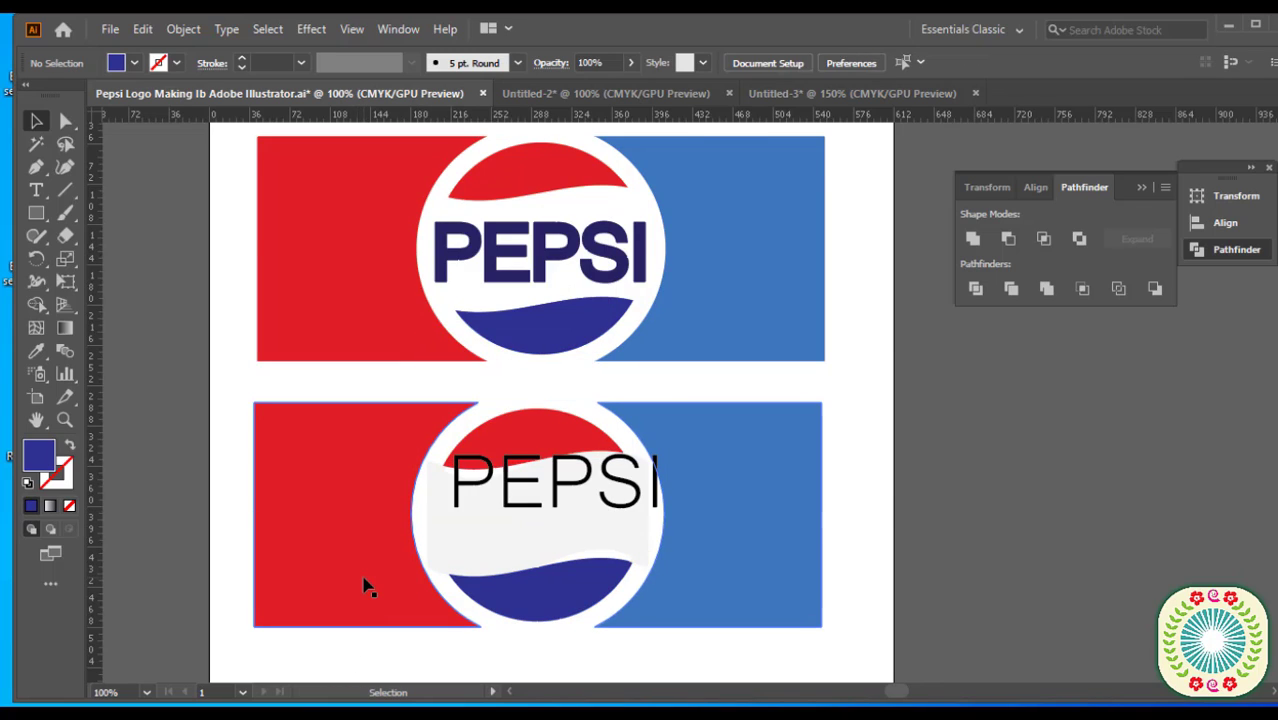
Align the background panels, the circle group and the PEPSI text on their horizontal and vertical centres.
{"action": "left_click", "coordinate": [365, 587]}
{"action": "key", "text": "ctrl+equal"}
{"action": "left_click", "coordinate": [1138, 187]}
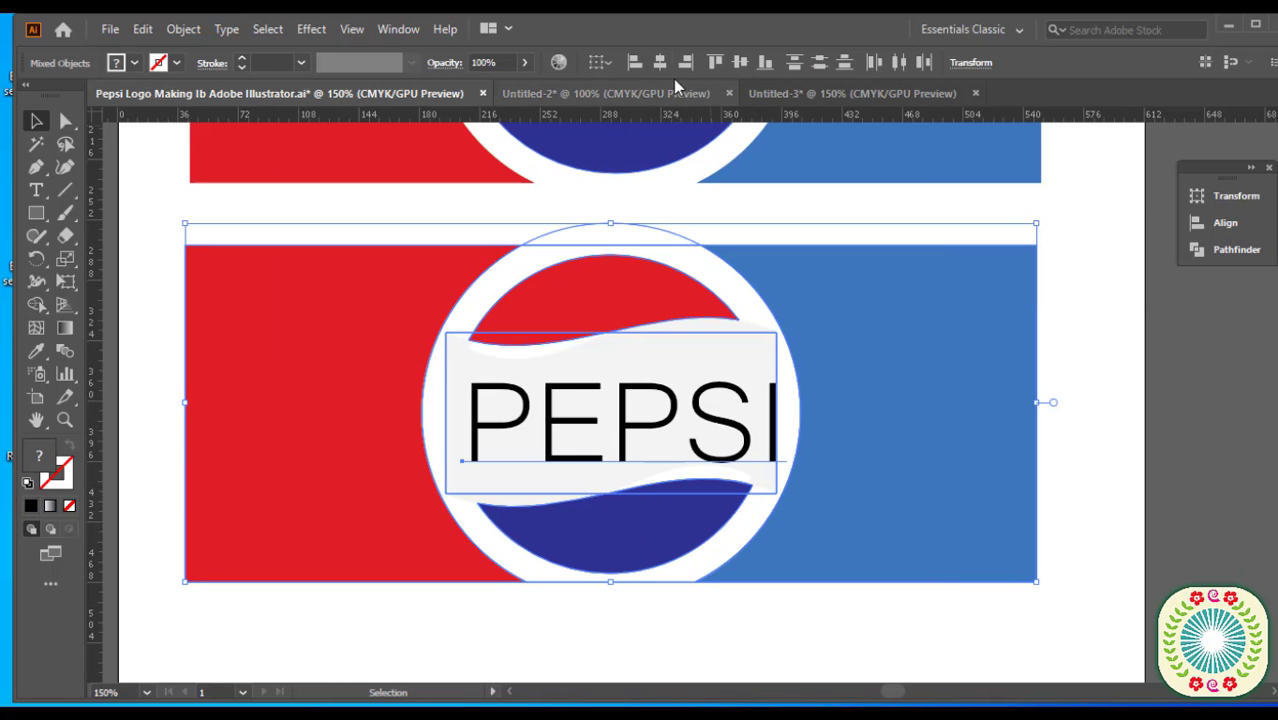
{"action": "left_click", "coordinate": [661, 63]}
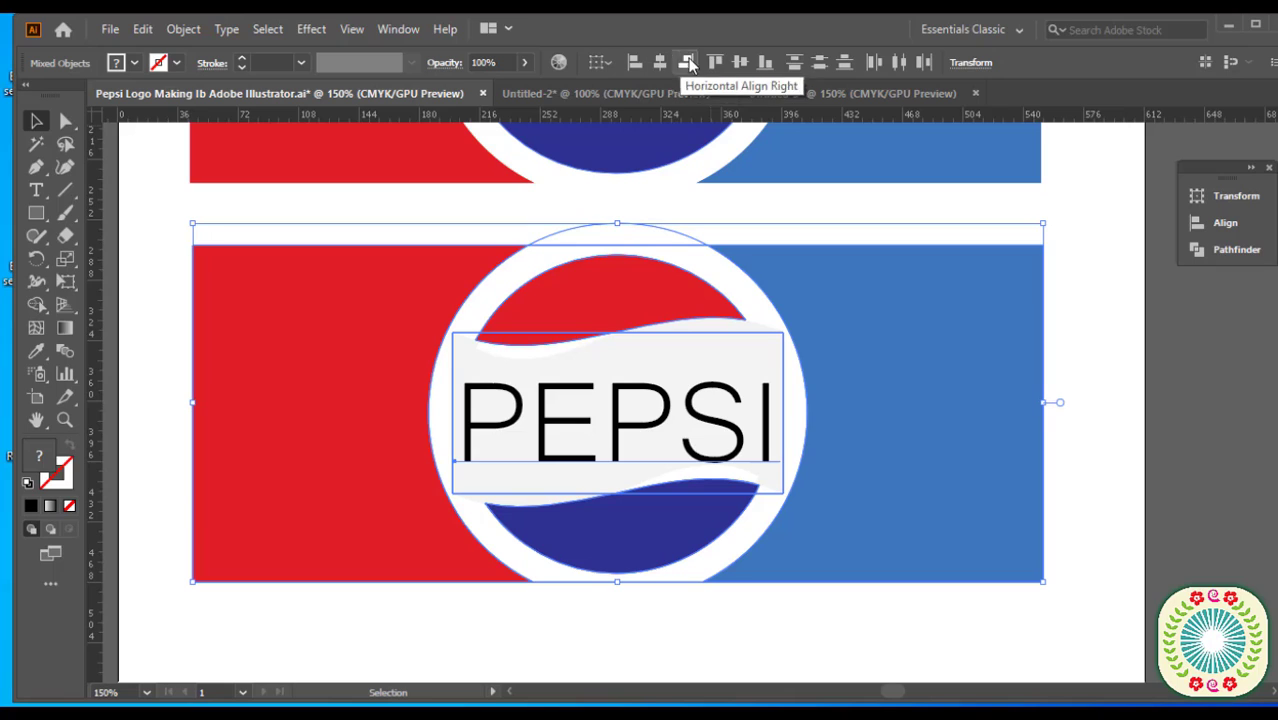
{"action": "left_click", "coordinate": [740, 62]}
{"action": "key", "text": "ctrl+shift+a"}
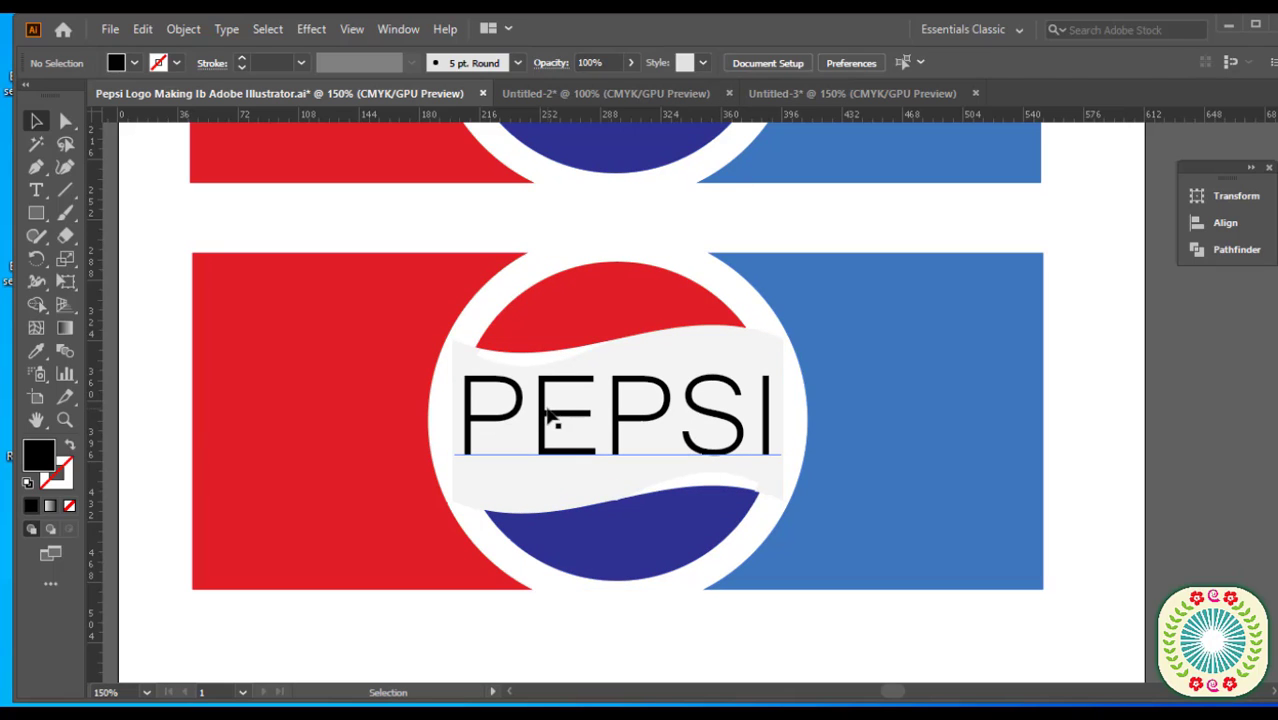
Thicken the PEPSI text with a 7 pt navy stroke and a matching navy fill.
{"action": "left_click", "coordinate": [553, 421]}
{"action": "left_click", "coordinate": [241, 58]}
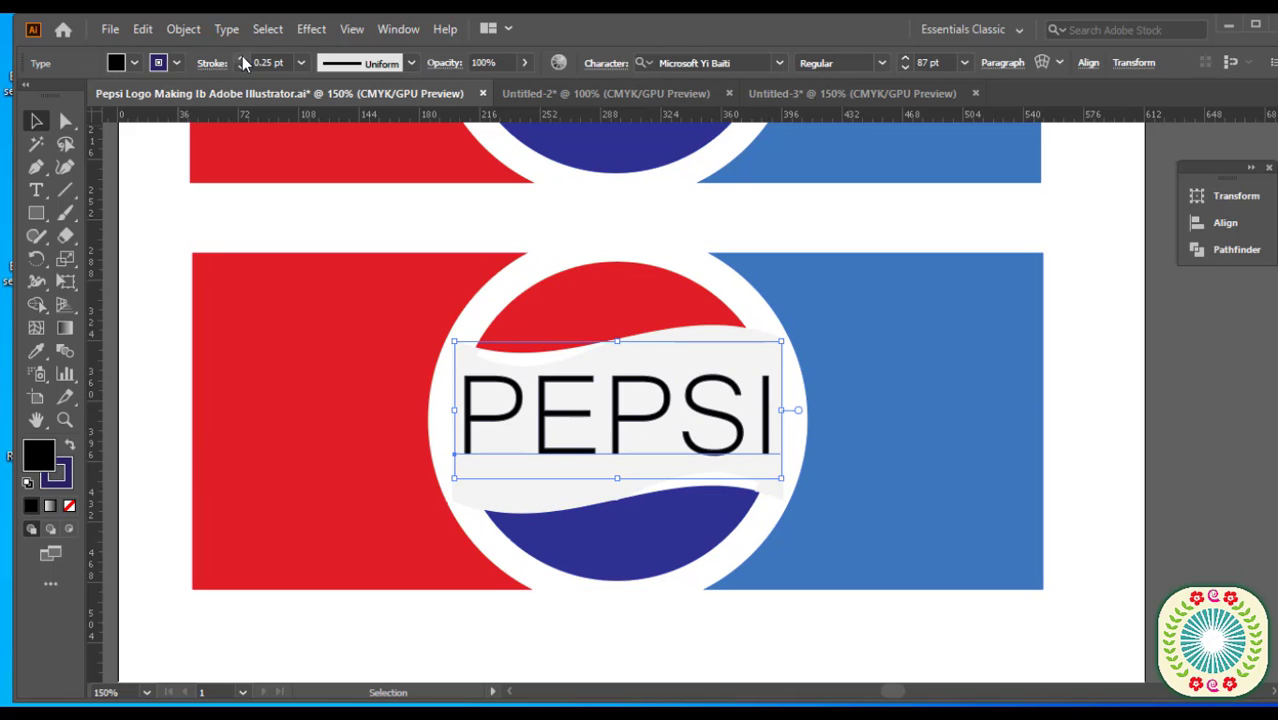
{"action": "left_click", "coordinate": [241, 58]}
{"action": "left_click", "coordinate": [241, 58]}
{"action": "left_click", "coordinate": [241, 58]}
{"action": "left_click", "coordinate": [241, 58]}
{"action": "left_click", "coordinate": [241, 58]}
{"action": "left_click", "coordinate": [241, 58]}
{"action": "scroll", "coordinate": [650, 394], "scroll_direction": "up", "scroll_amount": 3}
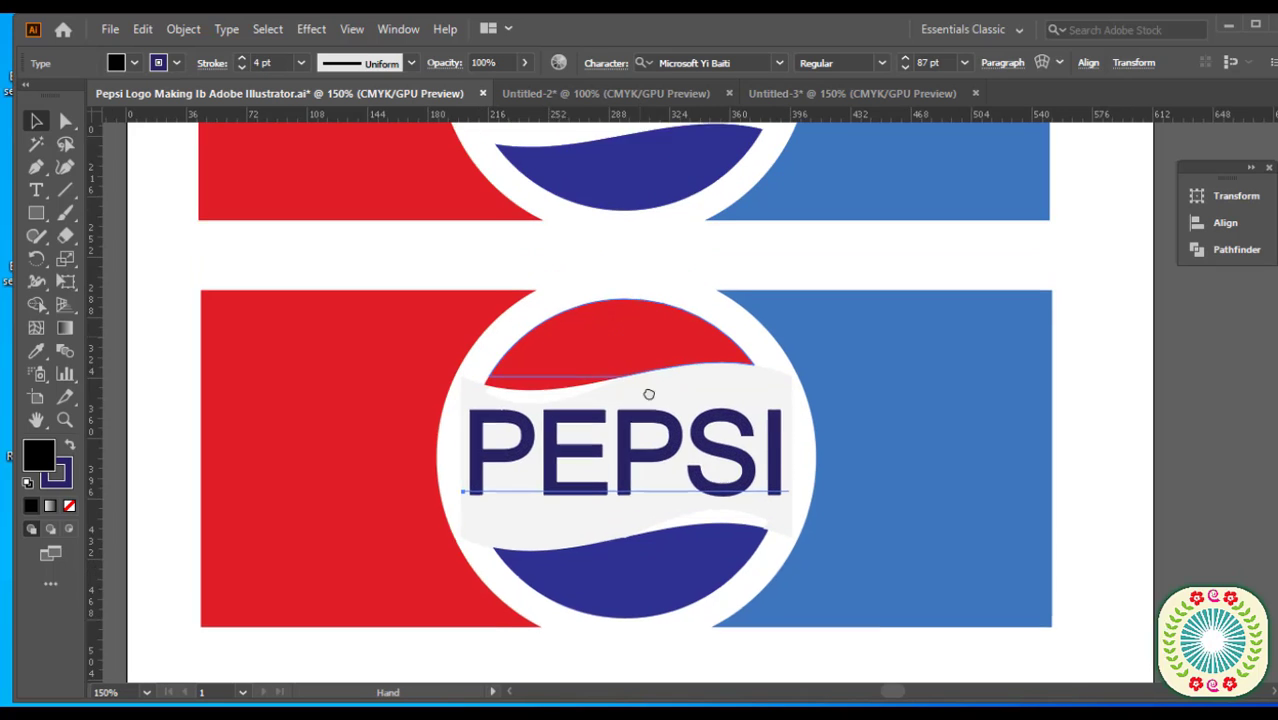
{"action": "left_click", "coordinate": [241, 58]}
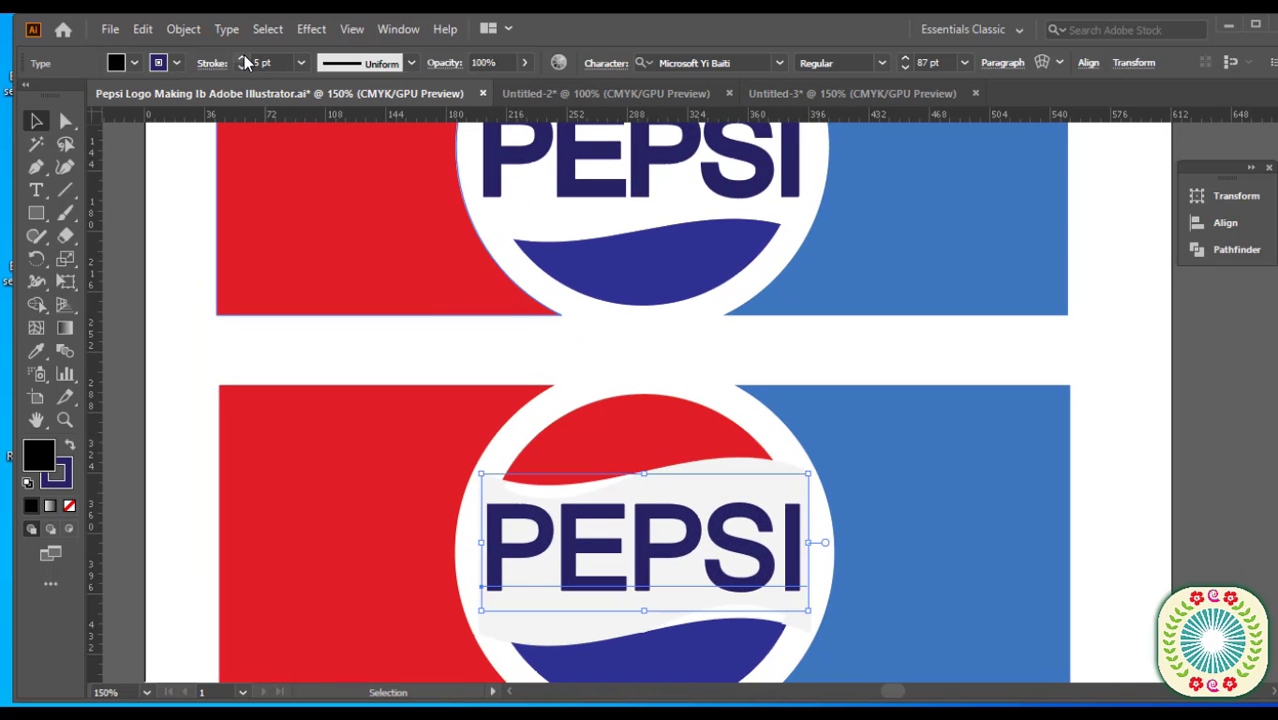
{"action": "left_click", "coordinate": [241, 58]}
{"action": "scroll", "coordinate": [583, 383], "scroll_direction": "down", "scroll_amount": 3}
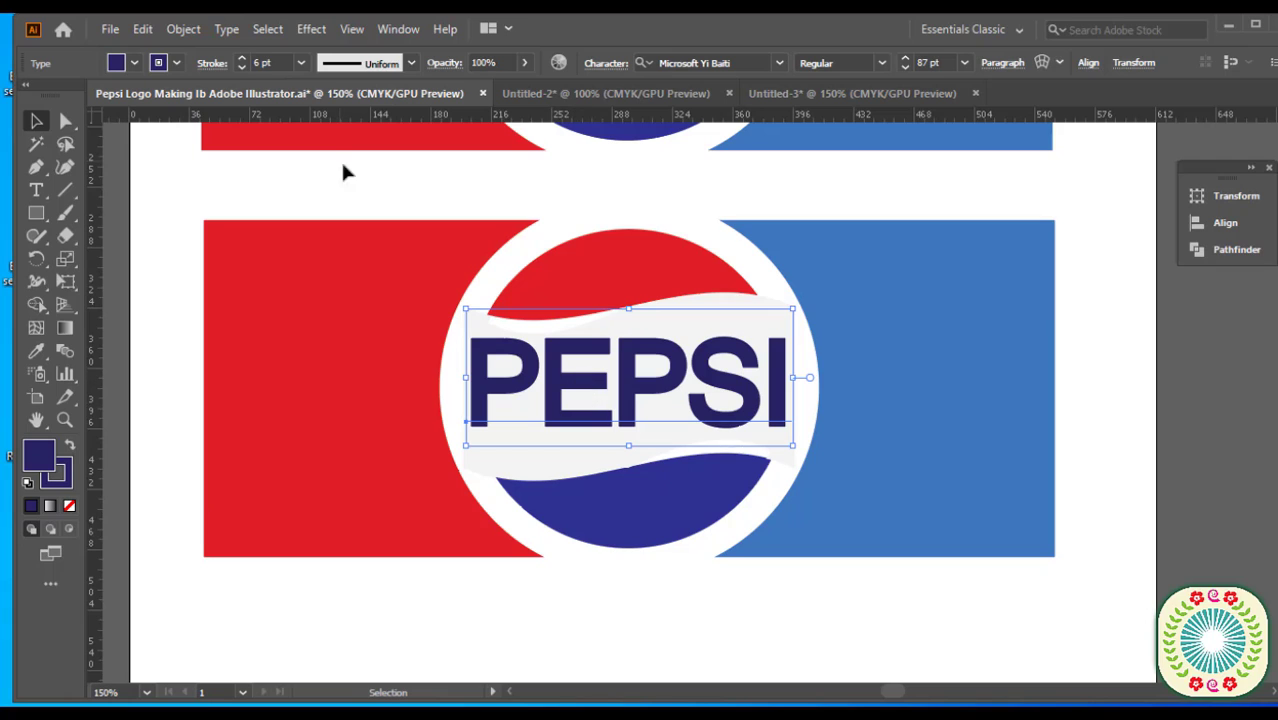
{"action": "left_click", "coordinate": [241, 58]}
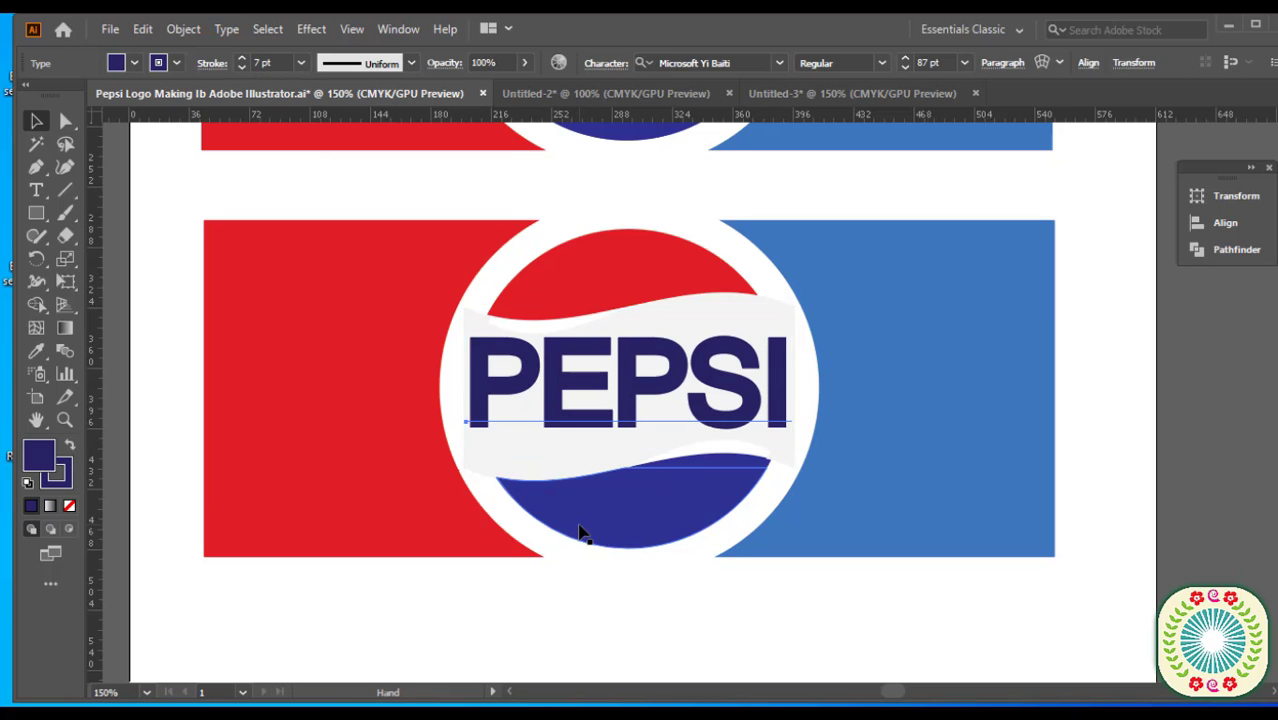
Move the PEPSI text out of the circle to the empty area below the lower logo.
{"action": "scroll", "coordinate": [580, 533], "scroll_direction": "down", "scroll_amount": 3}
{"action": "left_click_drag", "start_coordinate": [573, 251], "coordinate": [571, 570]}
{"action": "left_click", "coordinate": [835, 572]}
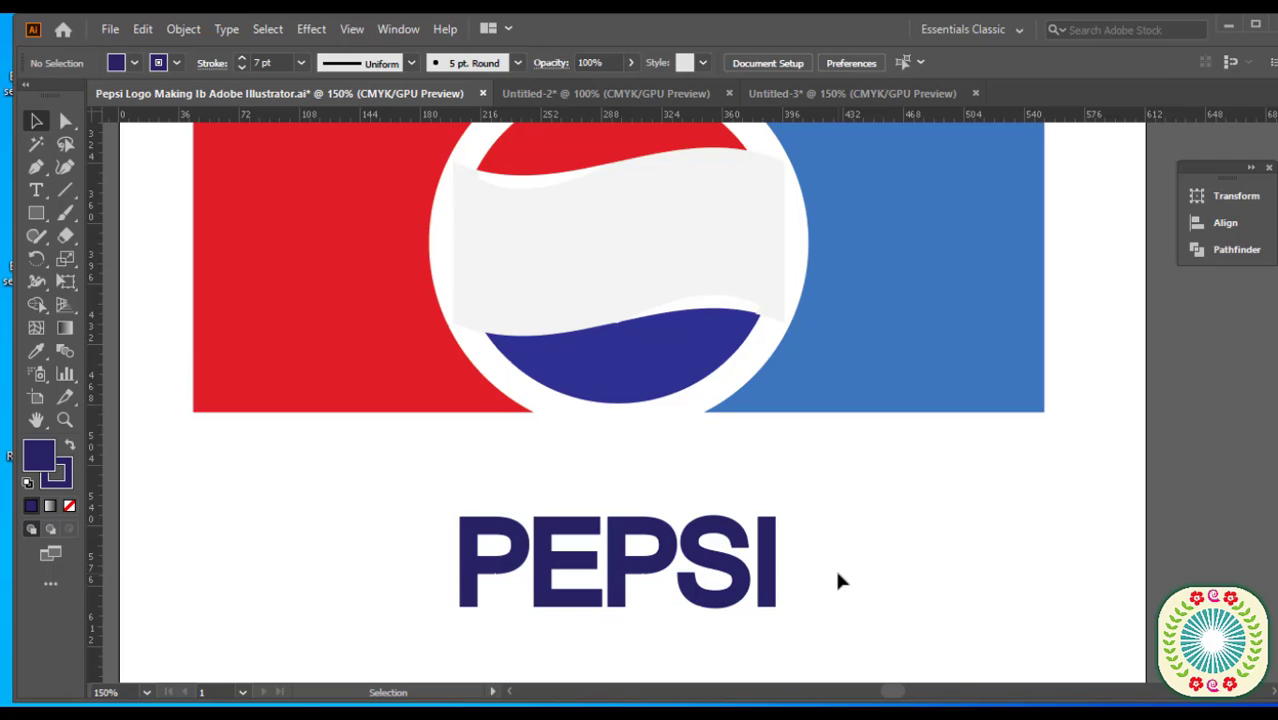
Expand the PEPSI text's object and fill into outlines and ungroup the letters.
{"action": "left_click", "coordinate": [585, 568]}
{"action": "left_click", "coordinate": [183, 28]}
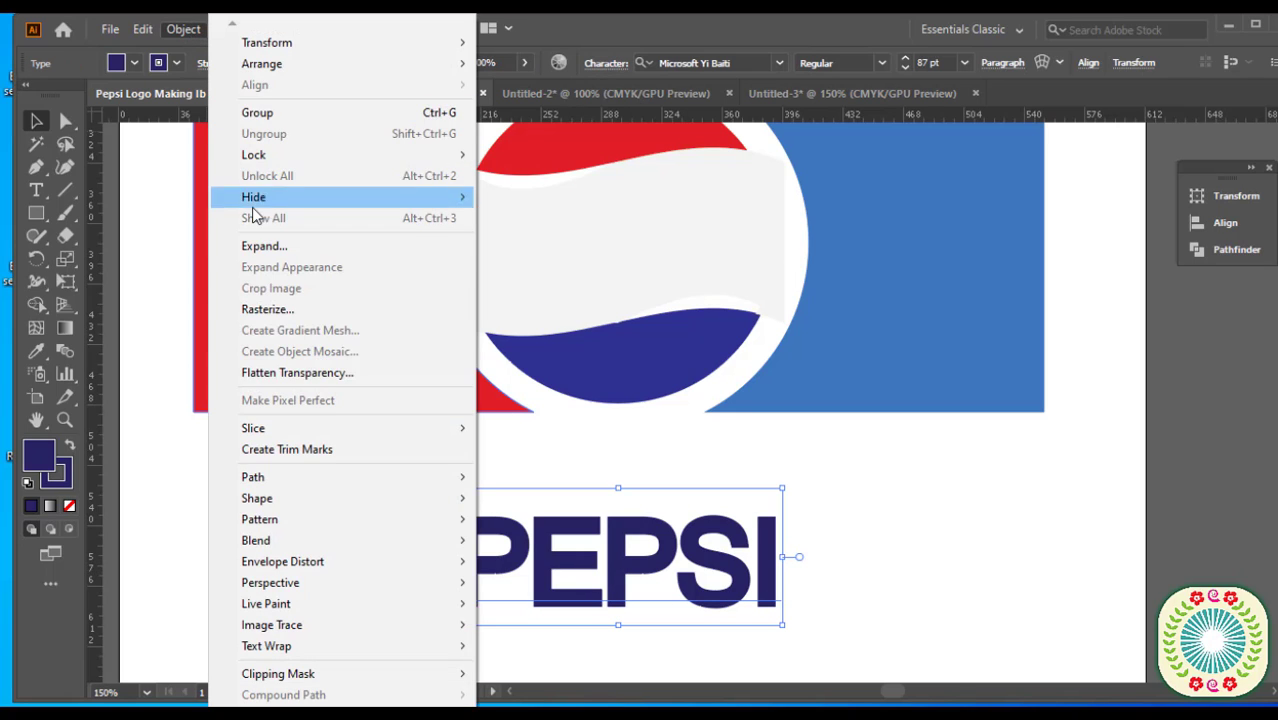
{"action": "left_click", "coordinate": [243, 247]}
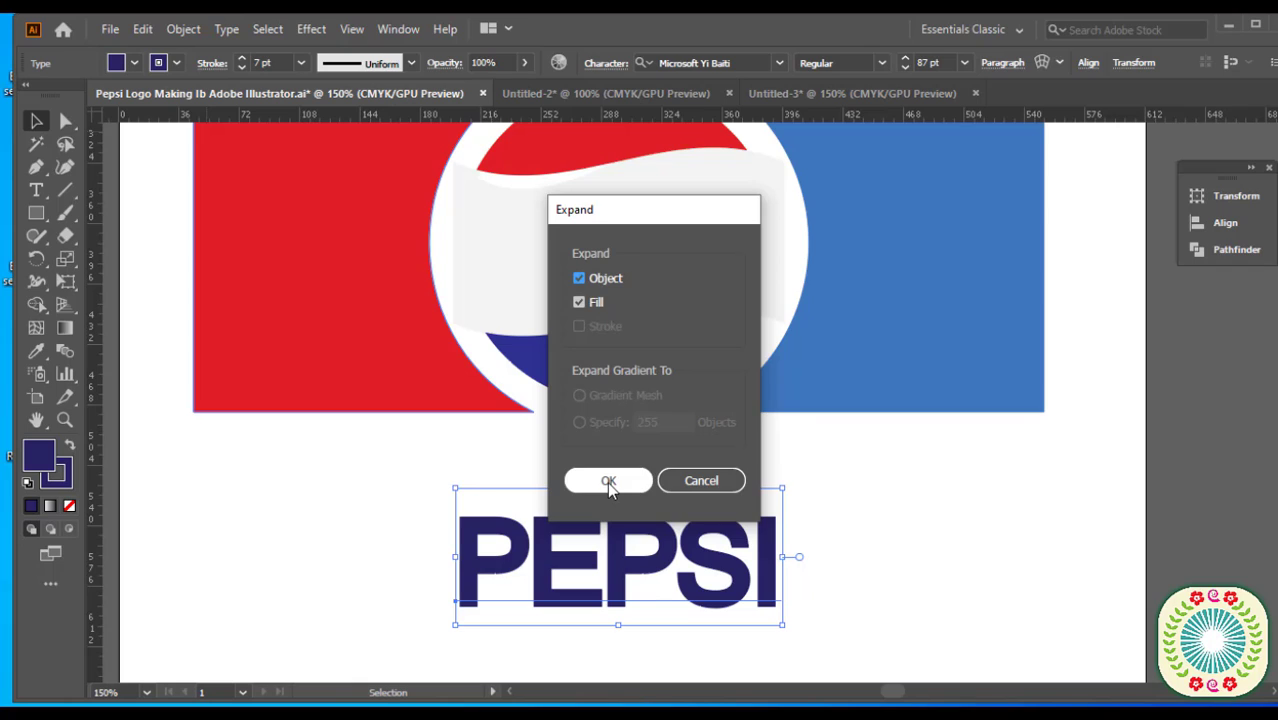
{"action": "left_click", "coordinate": [608, 481]}
{"action": "right_click", "coordinate": [560, 527]}
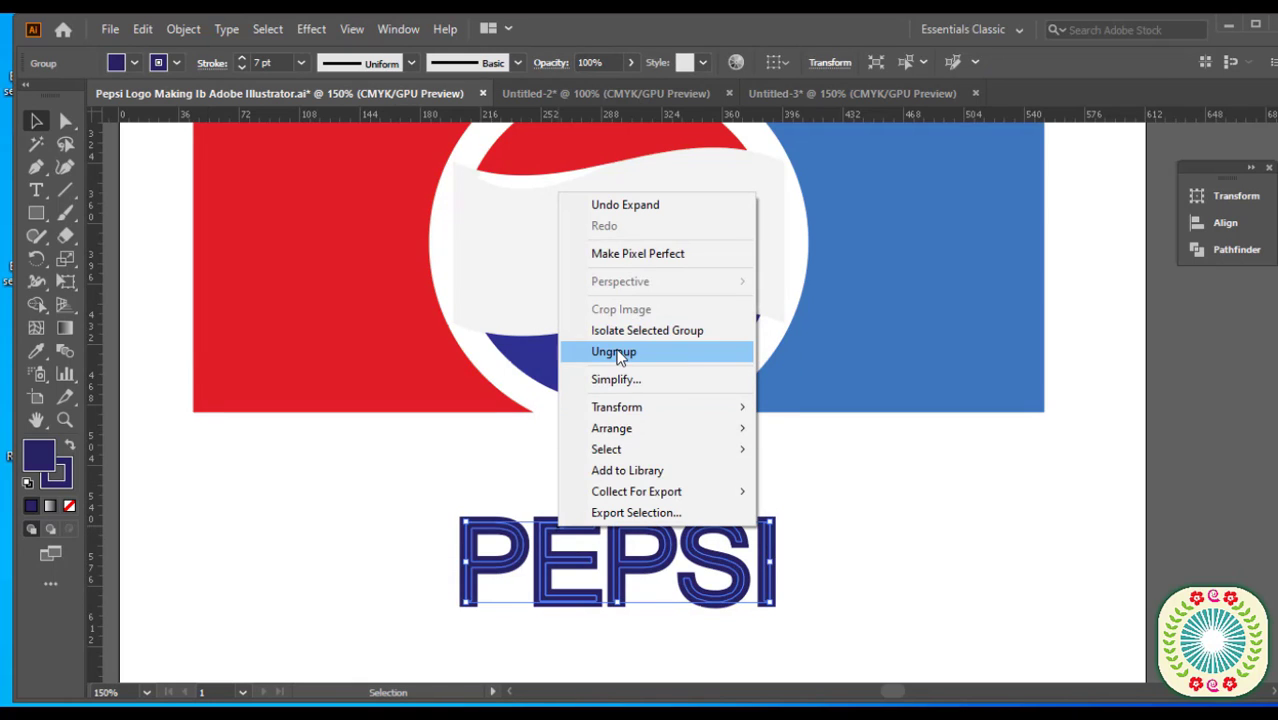
{"action": "left_click", "coordinate": [614, 352]}
{"action": "left_click", "coordinate": [807, 546]}
Place a horizontal guide along the top edge of the E's middle arm and a vertical guide at the end of its top arm.
{"action": "left_click", "coordinate": [561, 561]}
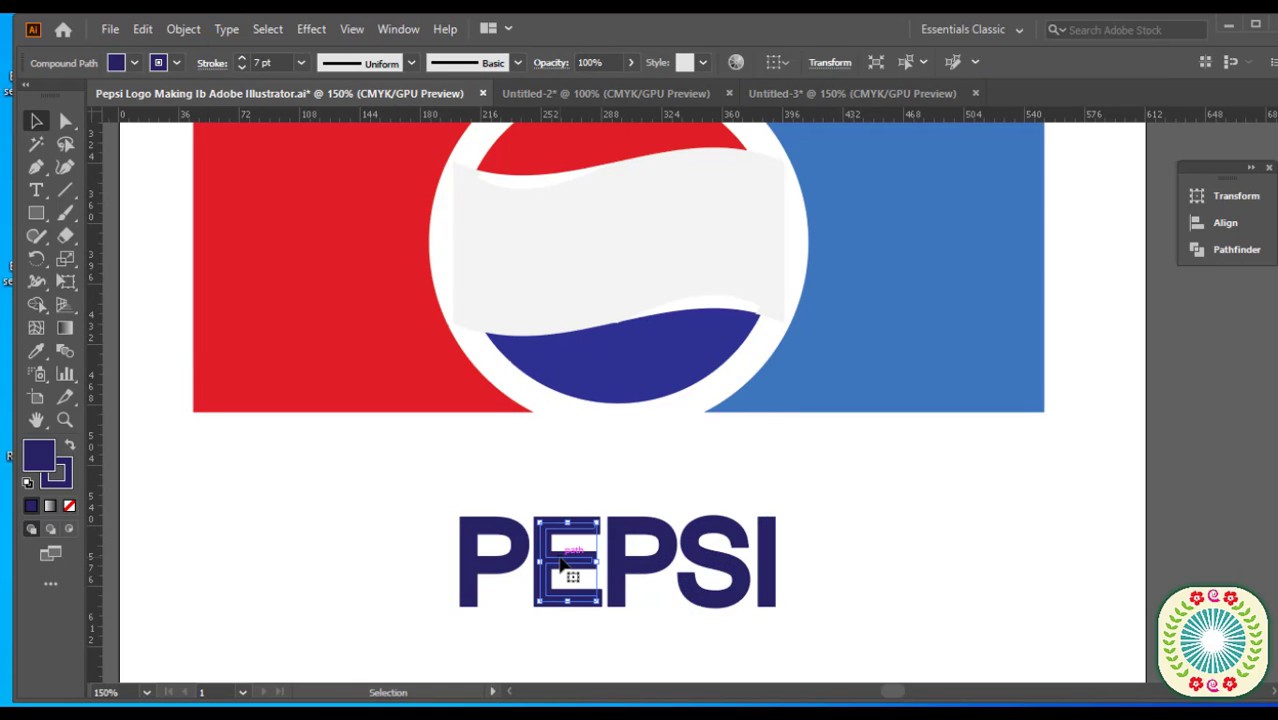
{"action": "key", "text": "ctrl+plus"}
{"action": "key", "text": "ctrl+plus"}
{"action": "key", "text": "ctrl+plus"}
{"action": "key", "text": "ctrl+plus"}
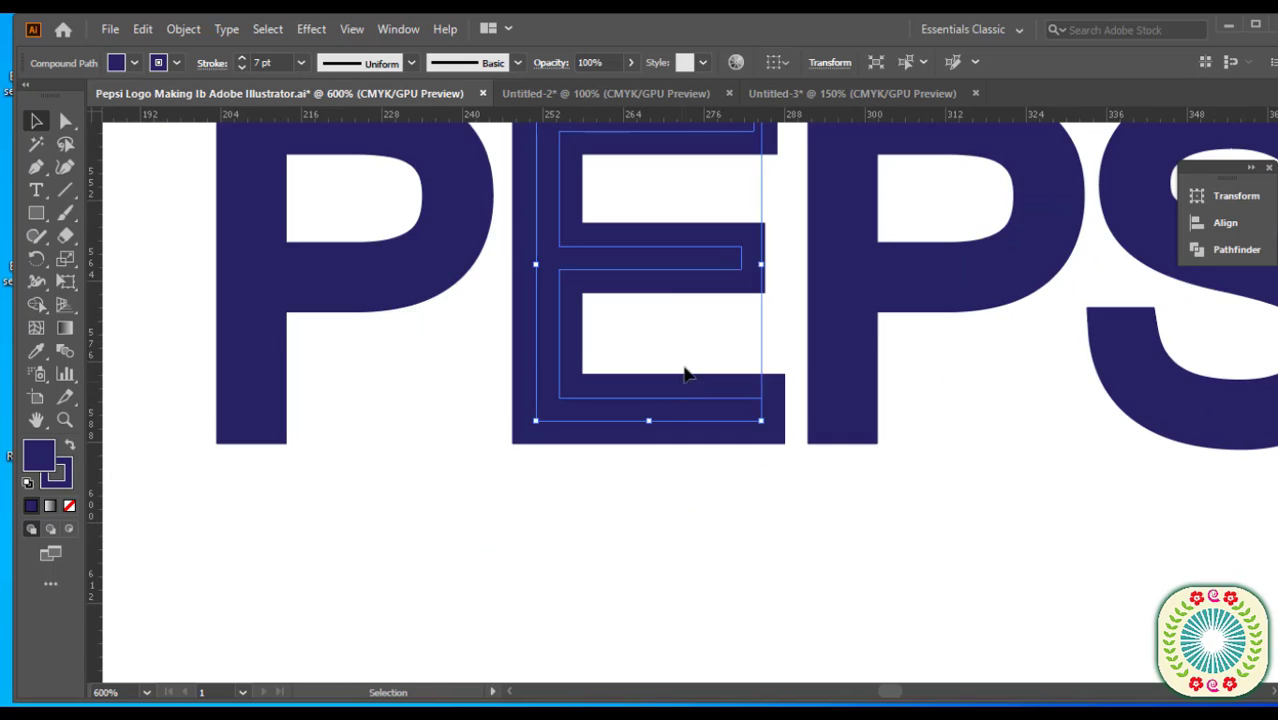
{"action": "scroll", "coordinate": [685, 374], "scroll_direction": "up", "scroll_amount": 4}
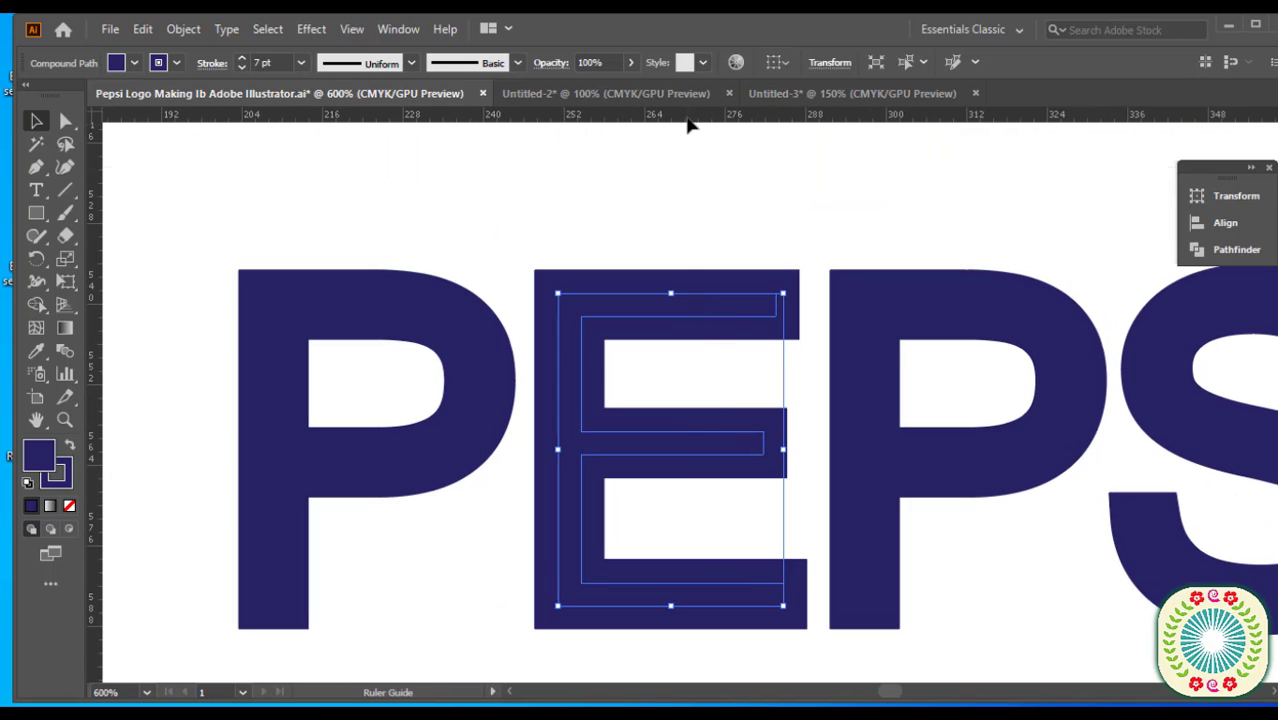
{"action": "left_click_drag", "start_coordinate": [688, 124], "coordinate": [713, 412]}
{"action": "left_click_drag", "start_coordinate": [98, 358], "coordinate": [799, 444]}
Move the vertical guide inward to about X 279 pt, just inside the end of the E's middle arm path.
{"action": "key", "text": "a"}
{"action": "left_click", "coordinate": [645, 455]}
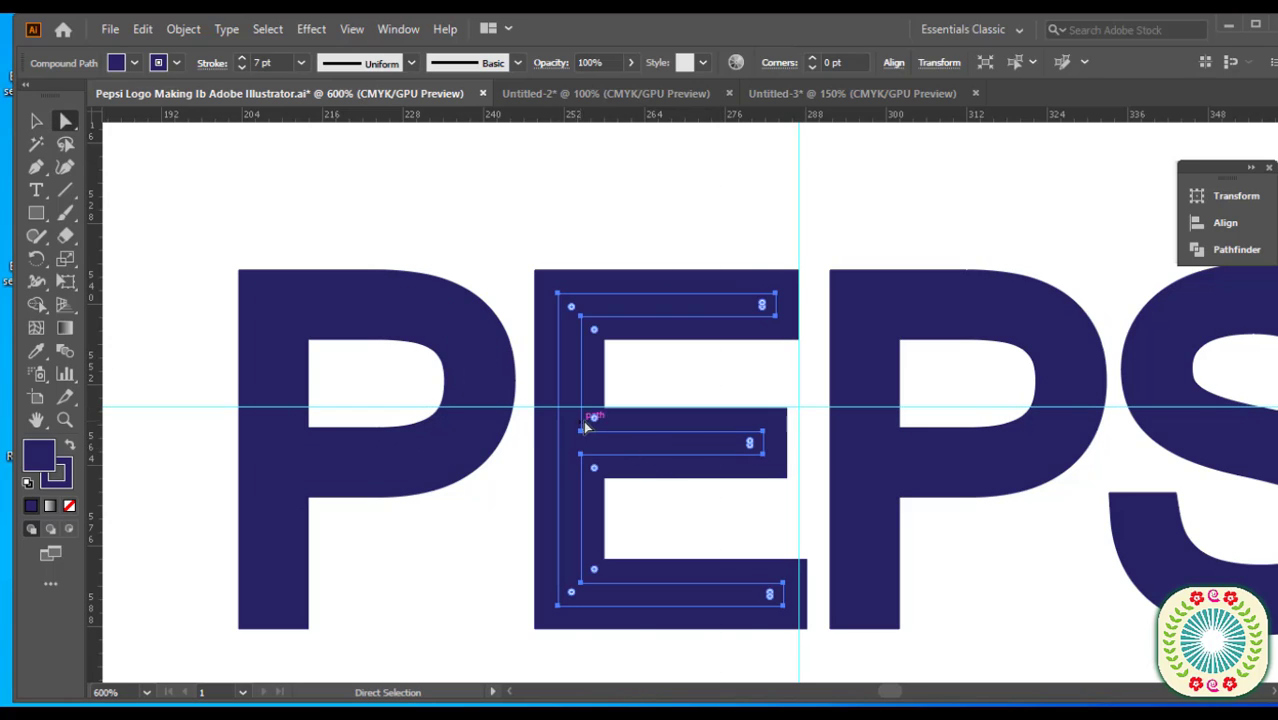
{"action": "key", "text": "ctrl+space"}
{"action": "left_click", "coordinate": [766, 464], "text": "ctrl"}
{"action": "left_click", "coordinate": [692, 430], "text": "ctrl"}
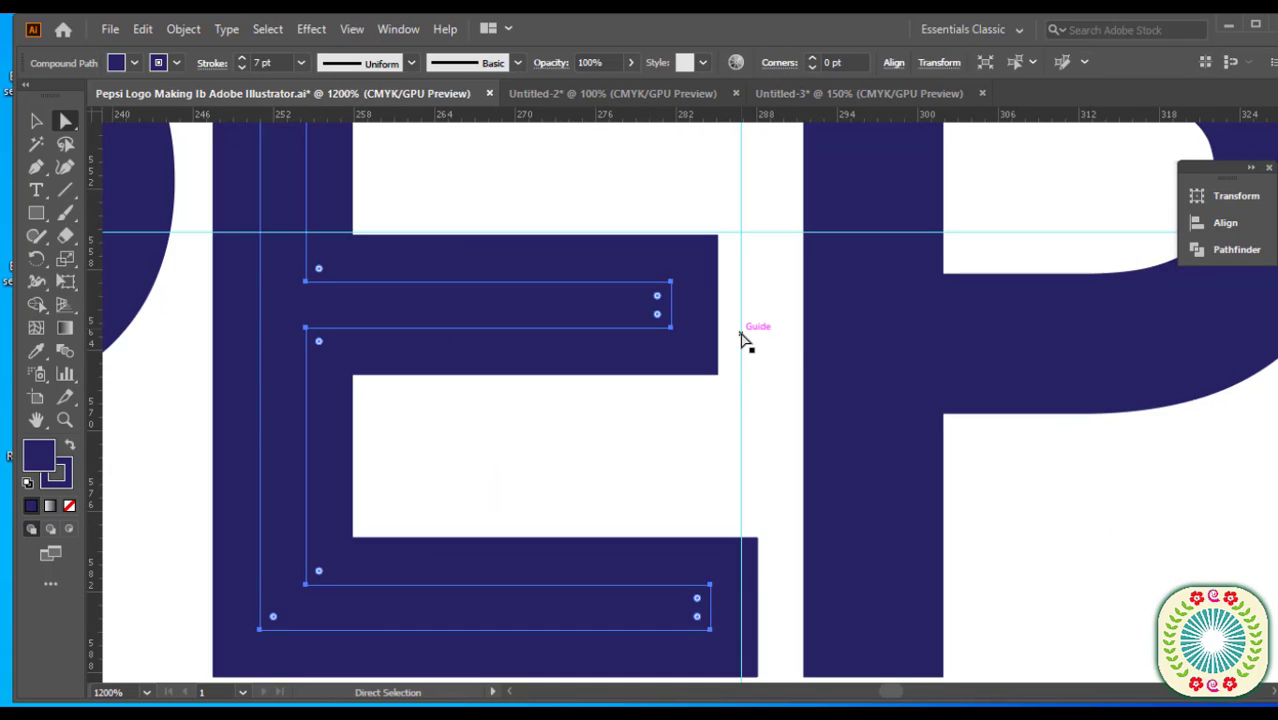
{"action": "left_click_drag", "start_coordinate": [740, 321], "coordinate": [640, 322]}
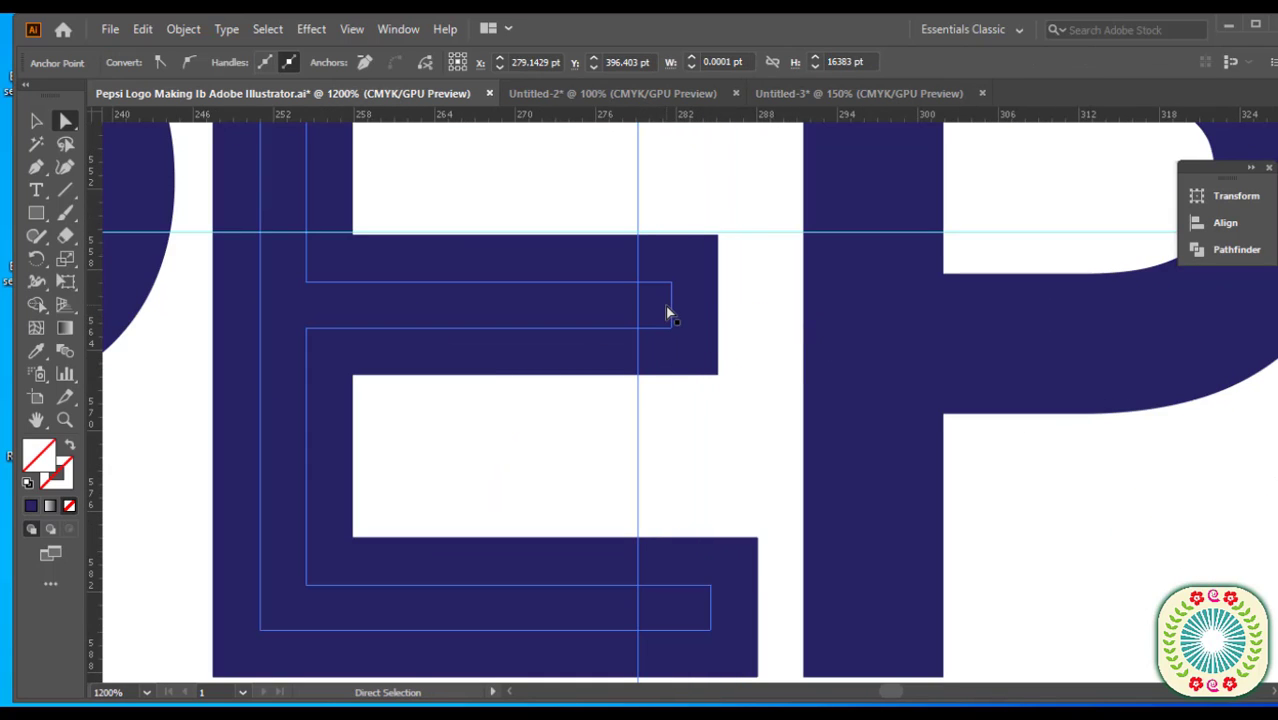
Shorten the E's middle arm by moving its two end anchor points back to the vertical guide.
{"action": "left_click", "coordinate": [671, 283]}
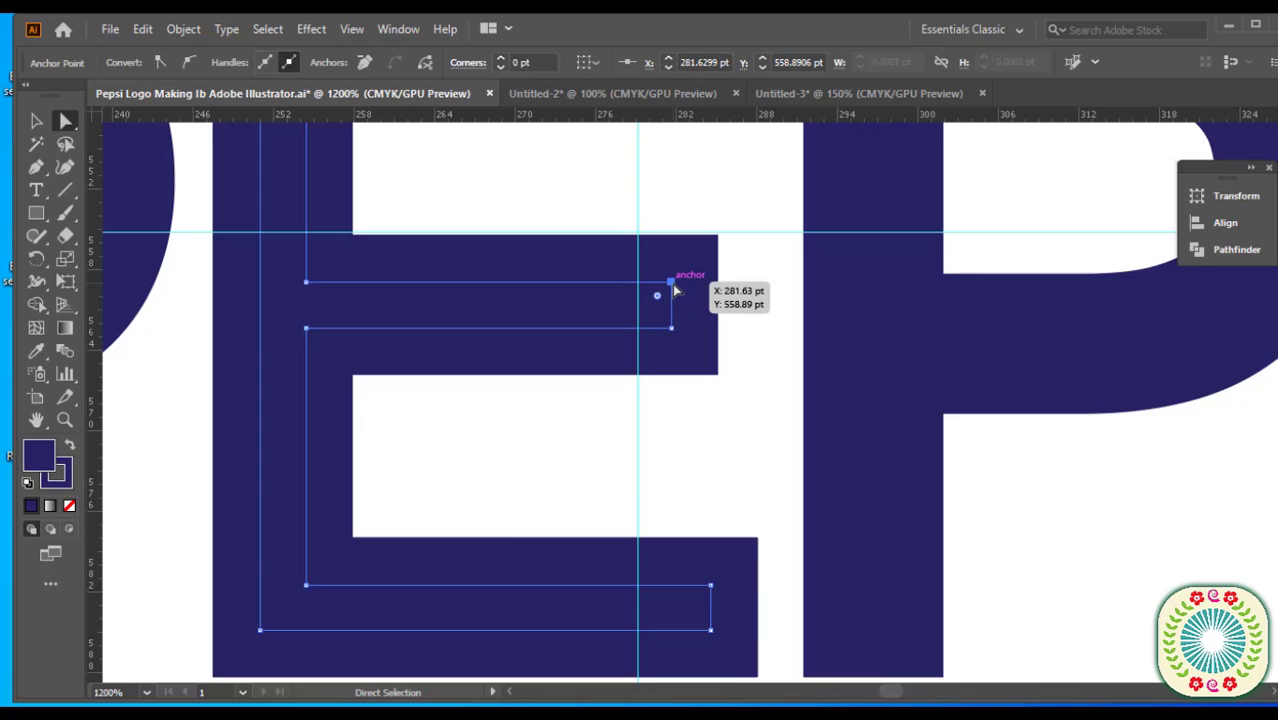
{"action": "left_click", "coordinate": [671, 327], "text": "shift"}
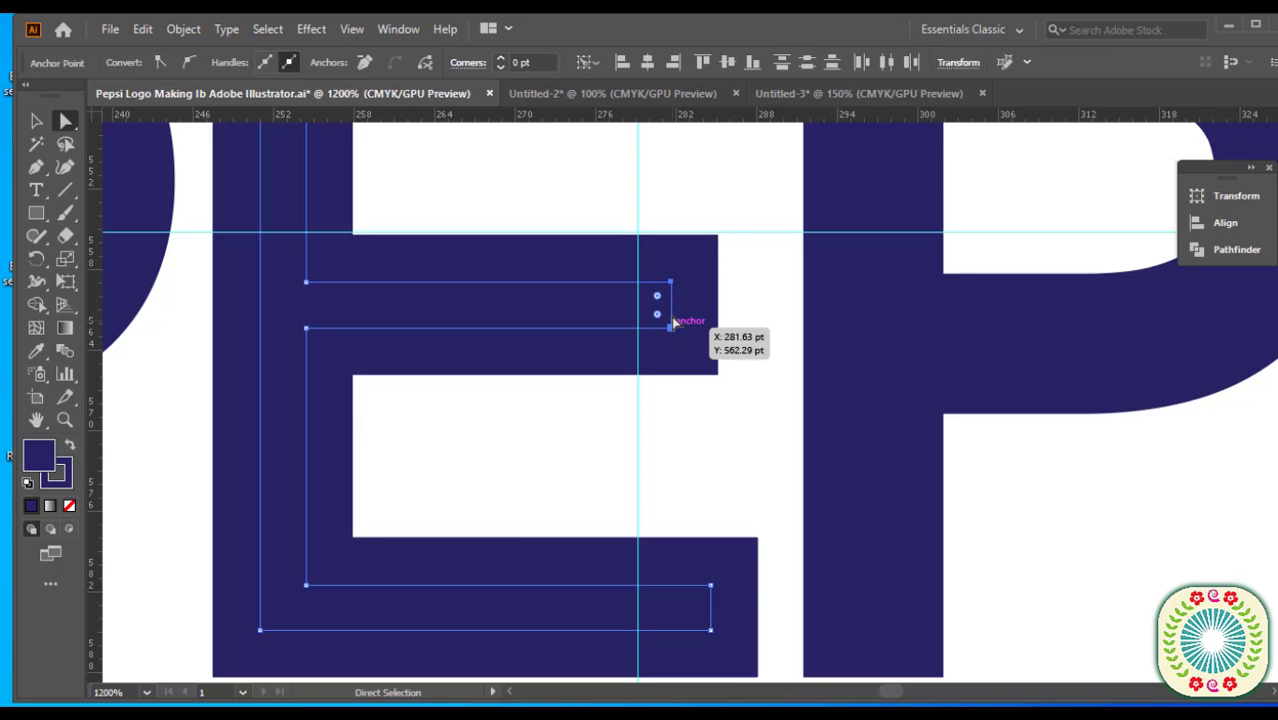
{"action": "left_click_drag", "start_coordinate": [673, 316], "coordinate": [644, 314]}
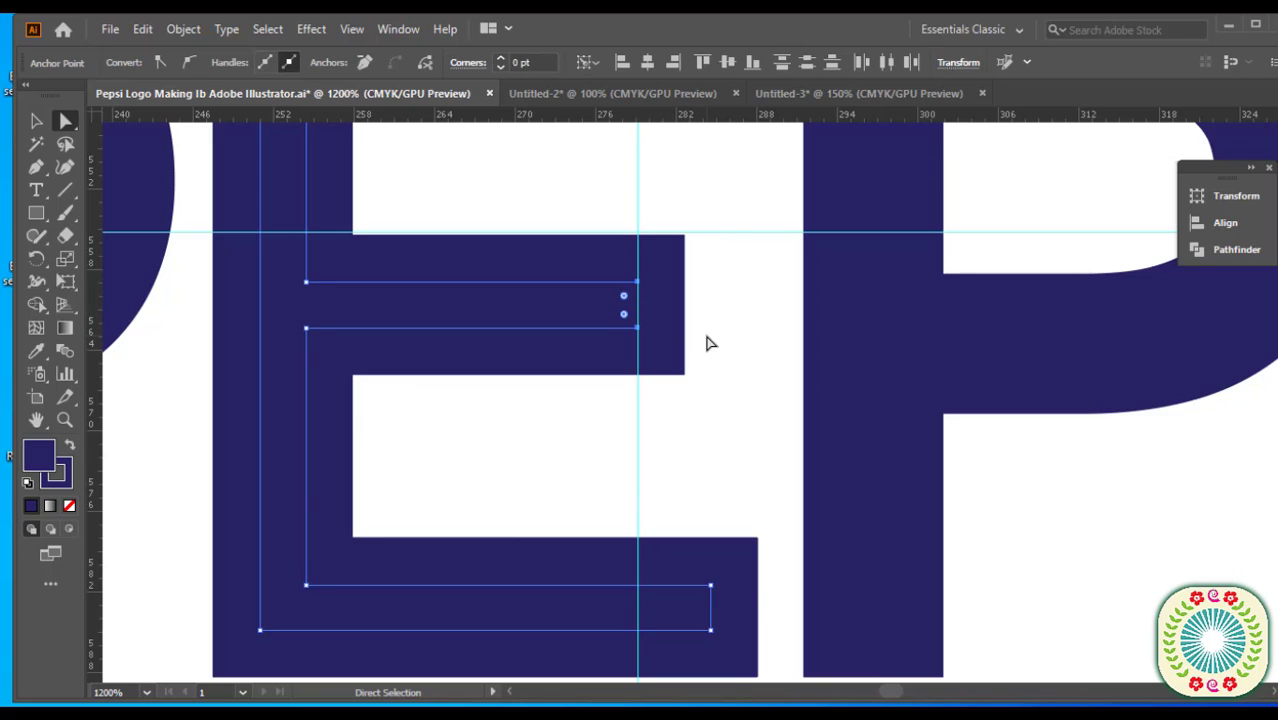
Delete the vertical and horizontal guides around the PEPSI lettering.
{"action": "key", "text": "ctrl+minus"}
{"action": "key", "text": "ctrl+minus"}
{"action": "key", "text": "ctrl+minus"}
{"action": "key", "text": "ctrl+minus"}
{"action": "key", "text": "ctrl+minus"}
{"action": "key", "text": "ctrl+minus"}
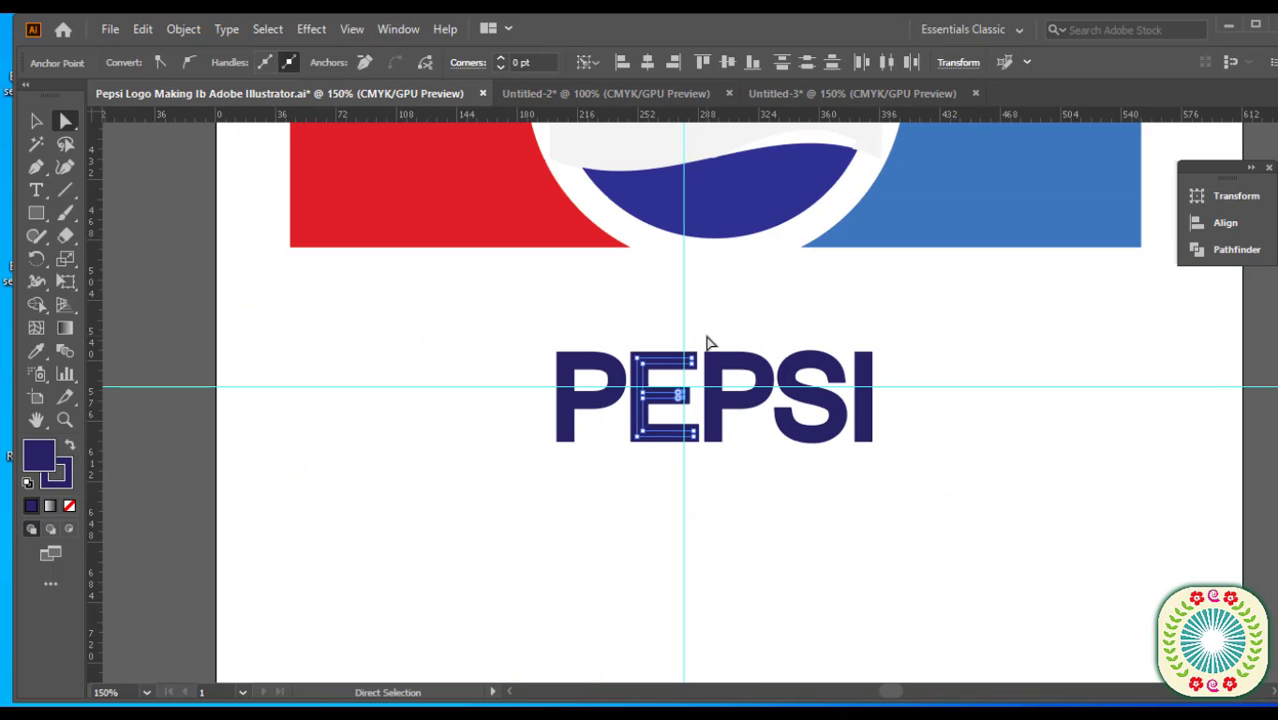
{"action": "left_click_drag", "start_coordinate": [648, 285], "coordinate": [730, 327]}
{"action": "key", "text": "Delete"}
{"action": "left_click_drag", "start_coordinate": [464, 349], "coordinate": [488, 404]}
{"action": "key", "text": "Delete"}
Group the PEPSI letters and move them back onto the light grey band in the lower logo's circle.
{"action": "key", "text": "v"}
{"action": "left_click_drag", "start_coordinate": [492, 331], "coordinate": [902, 503]}
{"action": "right_click", "coordinate": [719, 401]}
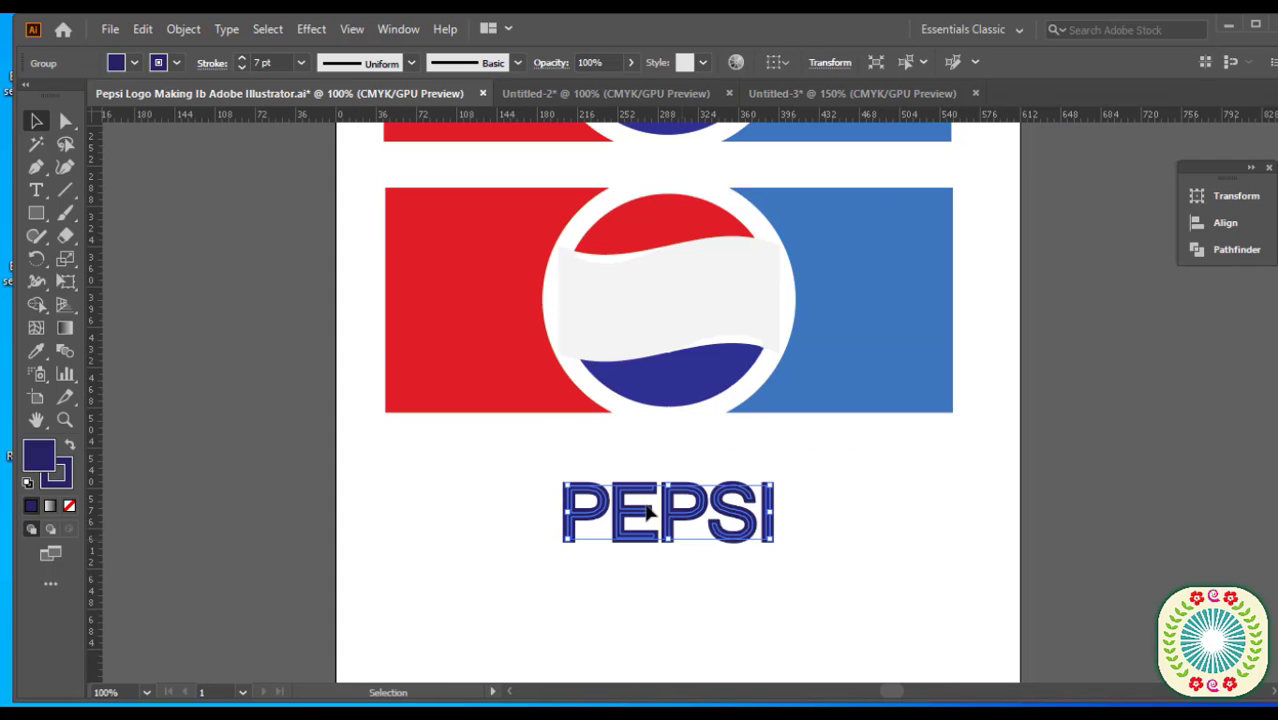
{"action": "left_click_drag", "start_coordinate": [648, 512], "coordinate": [680, 329]}
{"action": "left_click", "coordinate": [683, 490]}
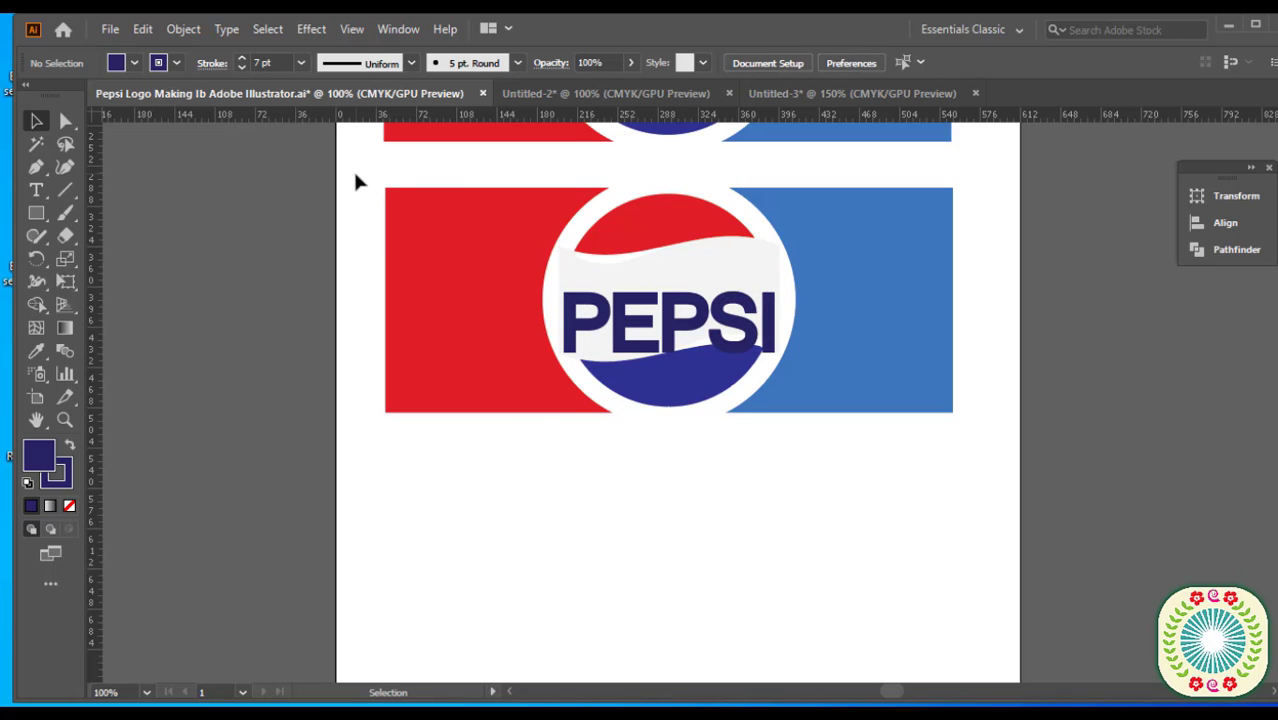
Align the lower logo's panels, circle group and PEPSI lettering on their horizontal and vertical centres.
{"action": "left_click_drag", "start_coordinate": [354, 172], "coordinate": [960, 445]}
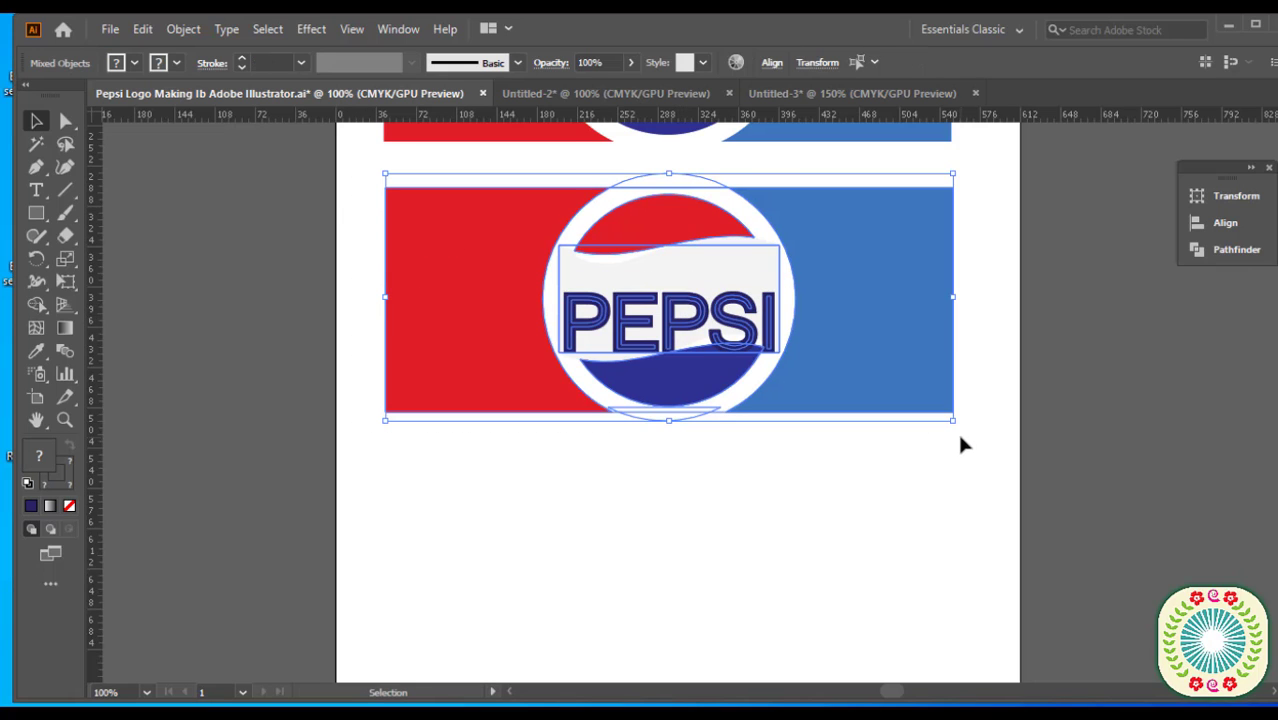
{"action": "left_click_drag", "start_coordinate": [845, 331], "coordinate": [807, 497]}
{"action": "left_click", "coordinate": [772, 62]}
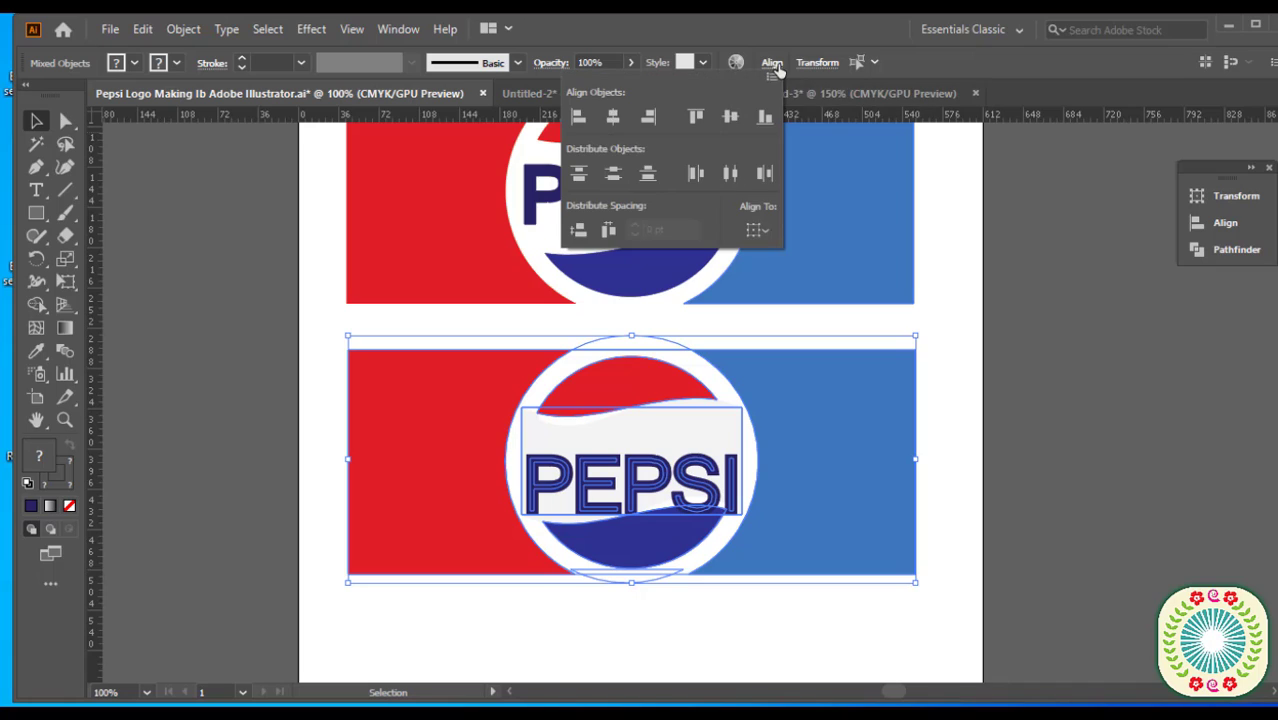
{"action": "left_click", "coordinate": [615, 119]}
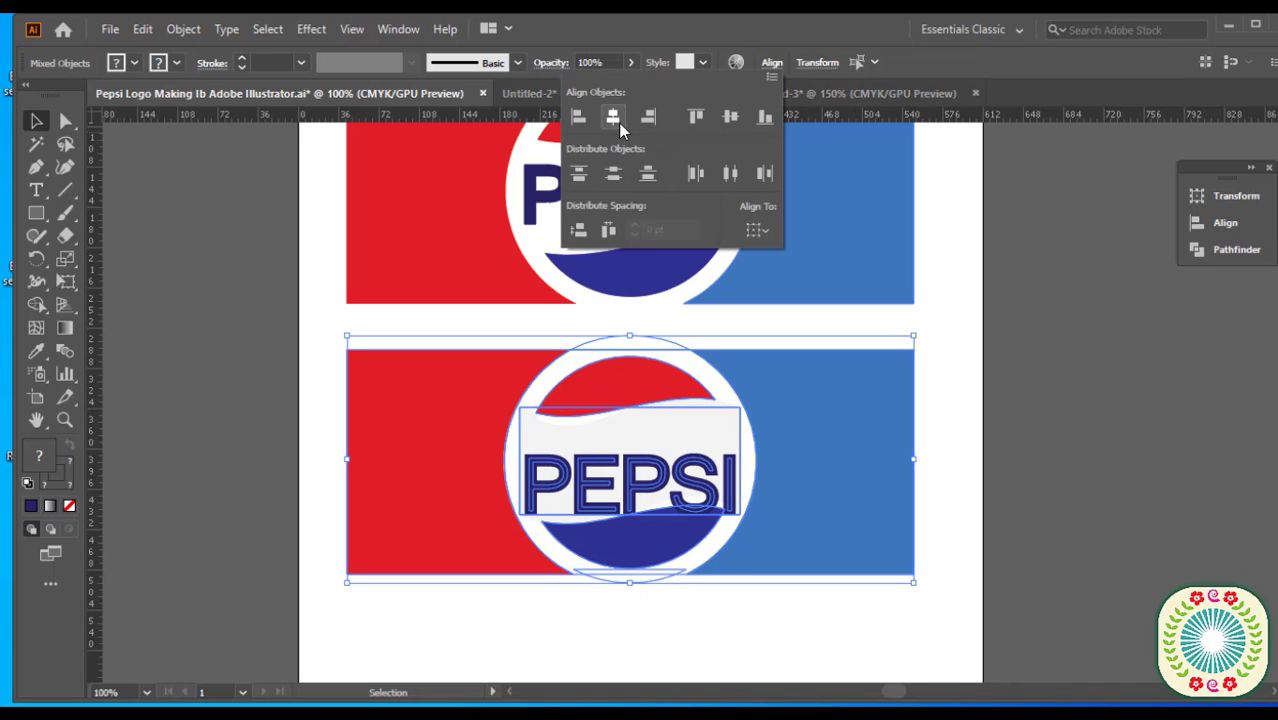
{"action": "left_click", "coordinate": [729, 117]}
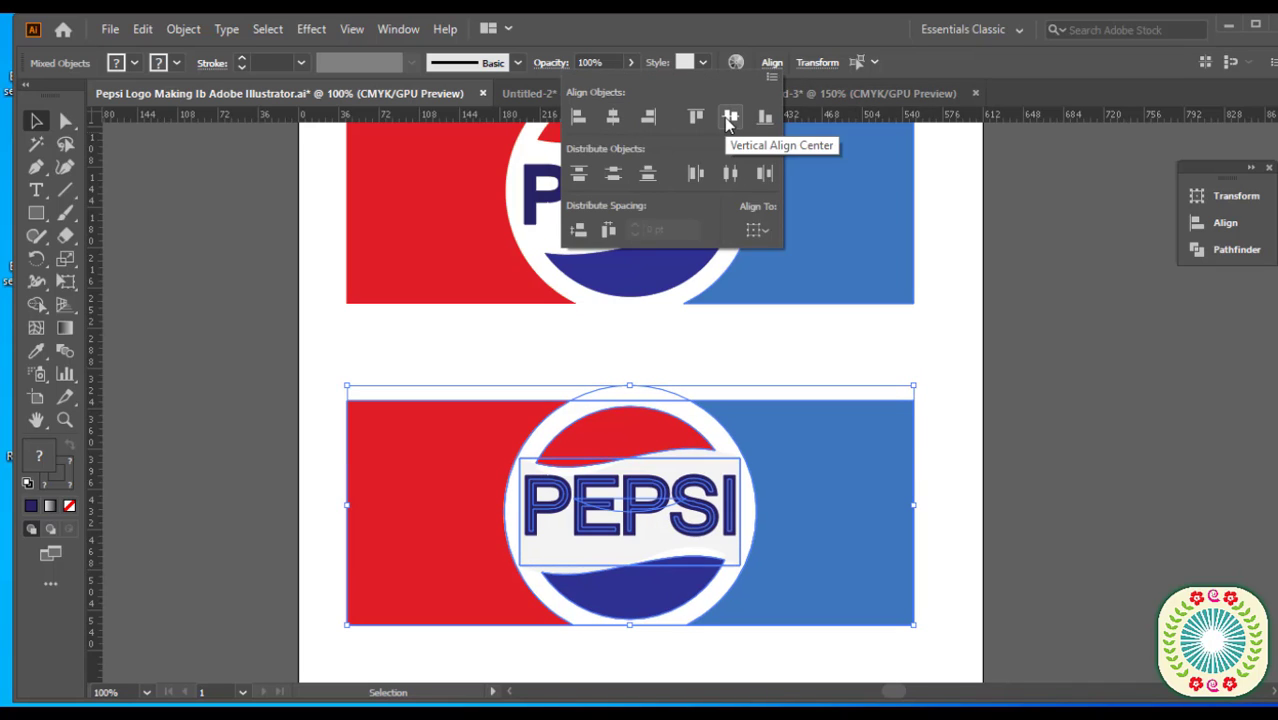
{"action": "left_click", "coordinate": [827, 363]}
{"action": "left_click", "coordinate": [822, 362]}
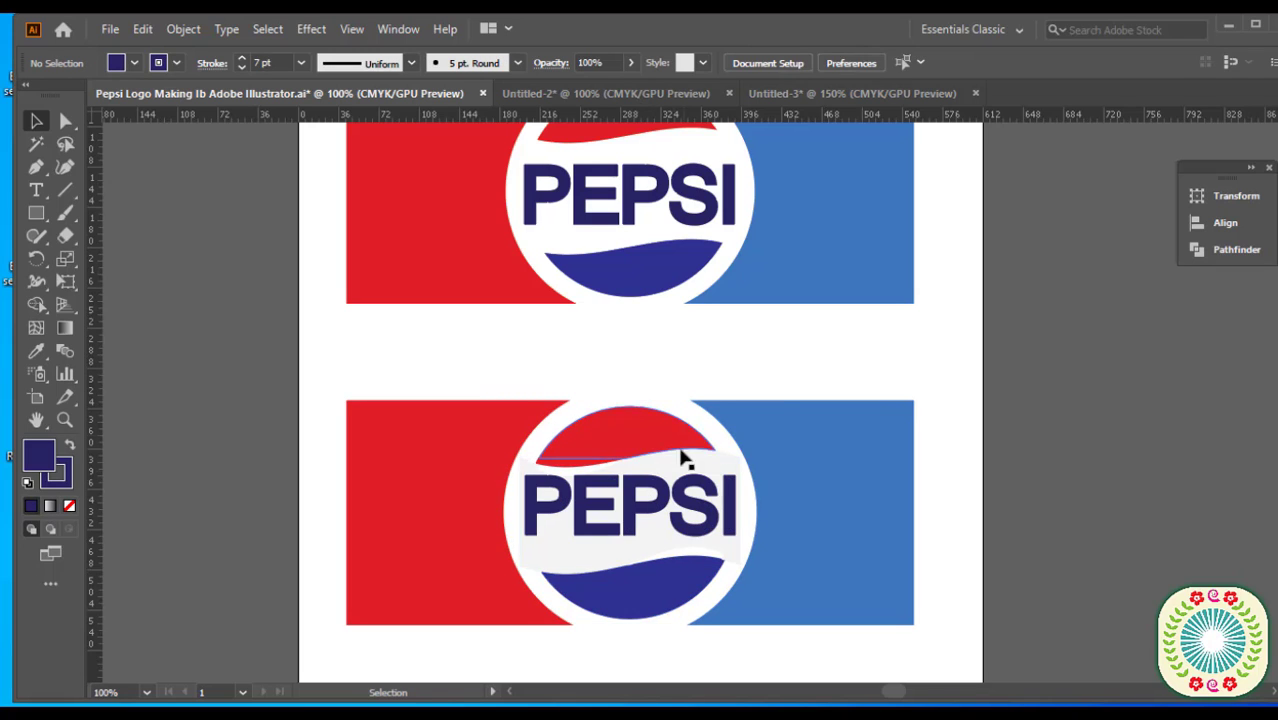
{"action": "left_click_drag", "start_coordinate": [707, 478], "coordinate": [716, 380]}
{"action": "key", "text": "ctrl+minus"}
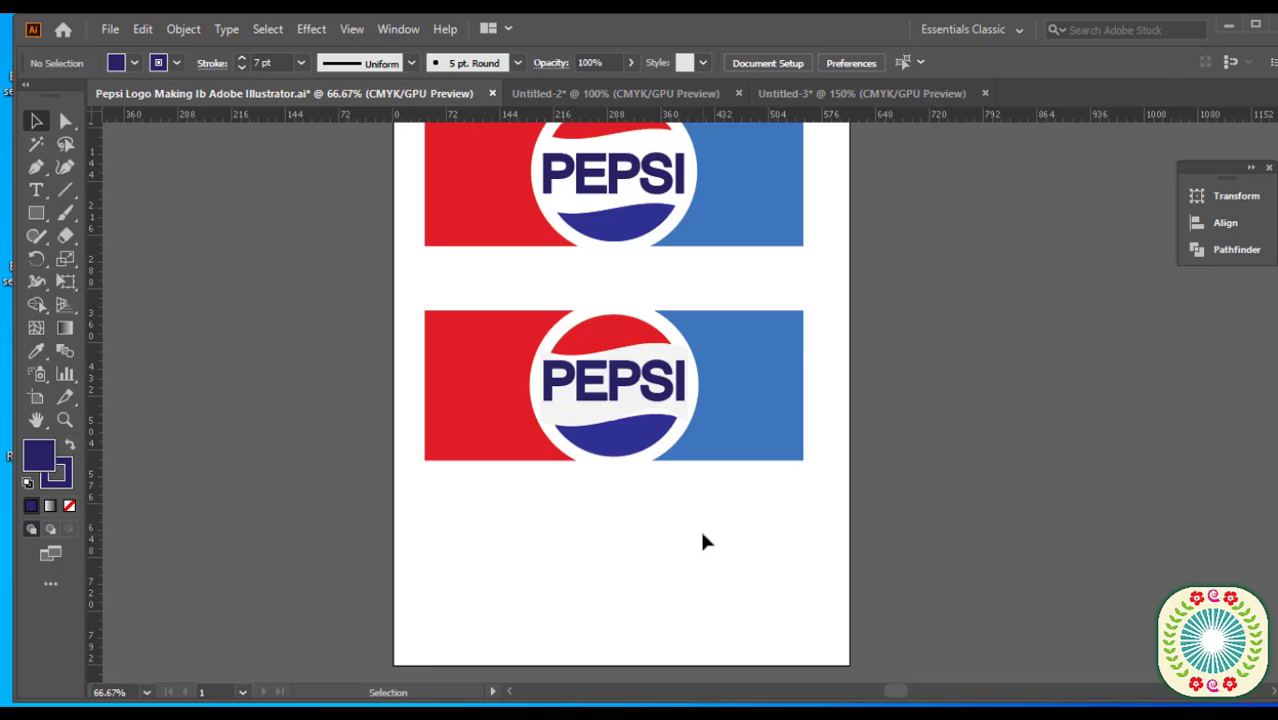